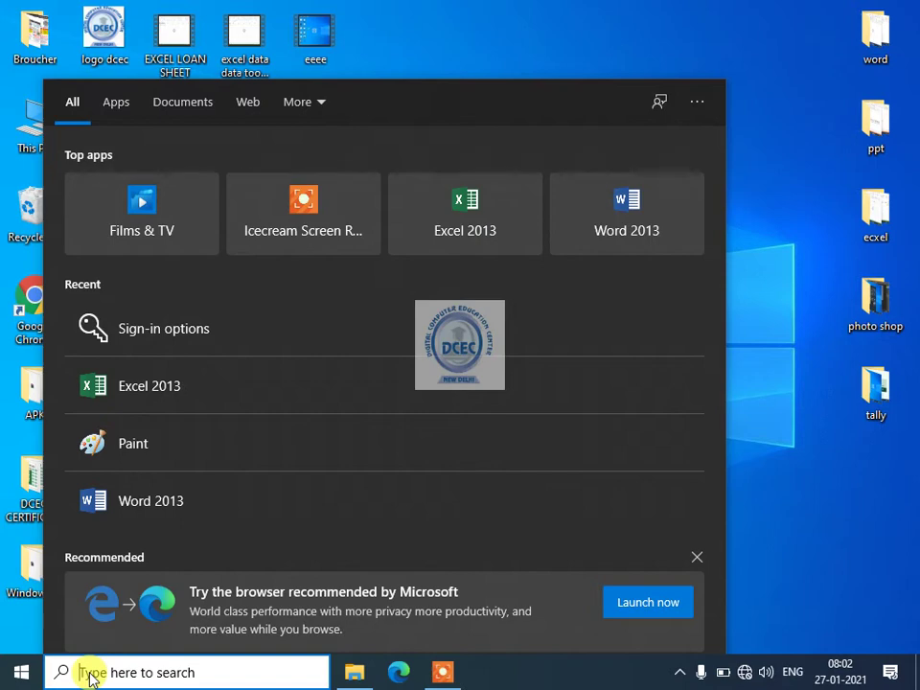
# Launch Word 2013 from the Start menu and create a new blank document, Document1.
pyautogui.click(172, 508)
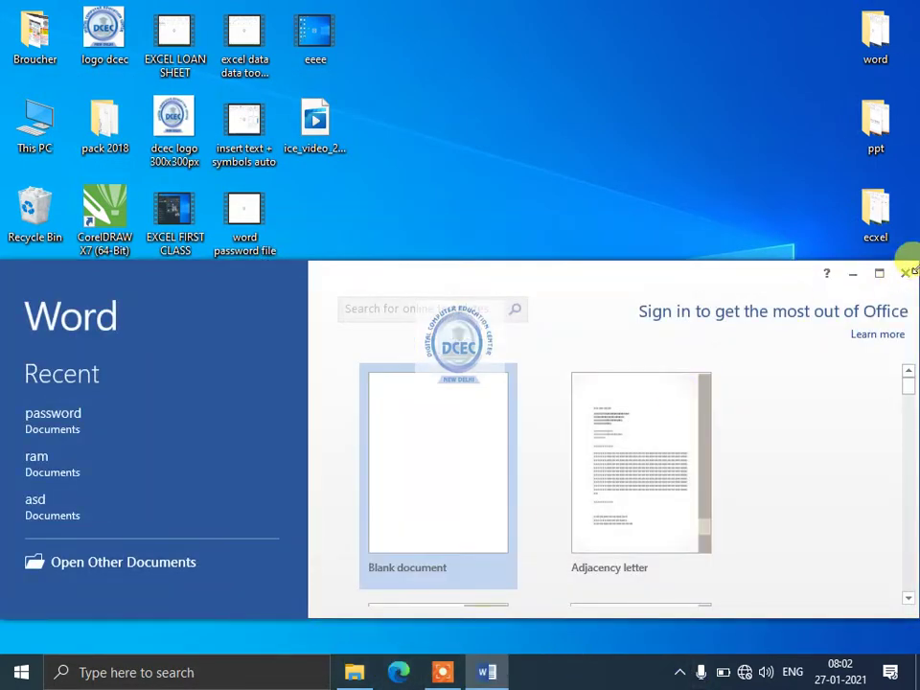
pyautogui.click(879, 275)
pyautogui.click(458, 221)
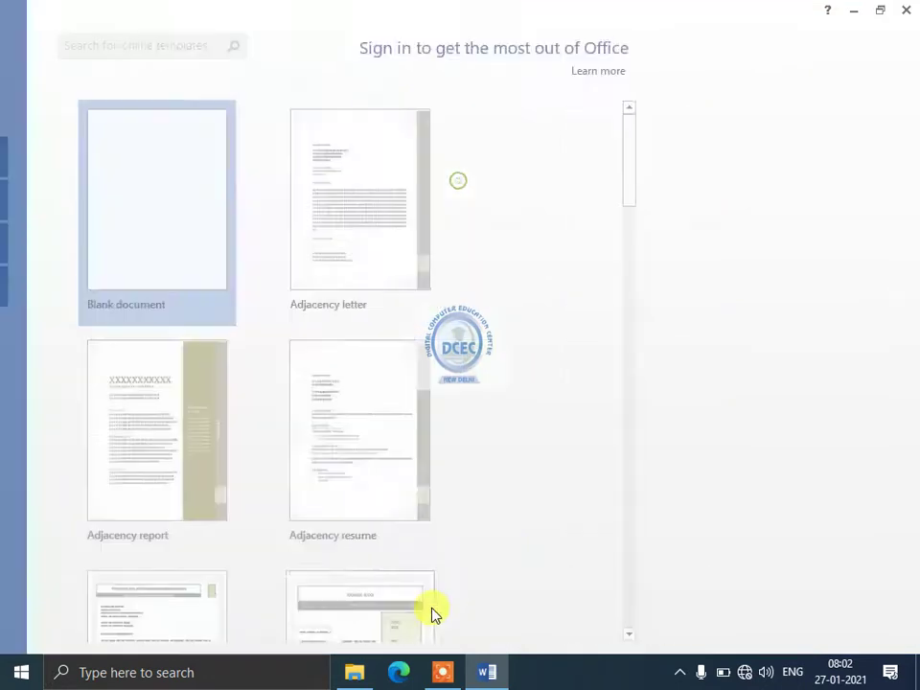
pyautogui.click(443, 672)
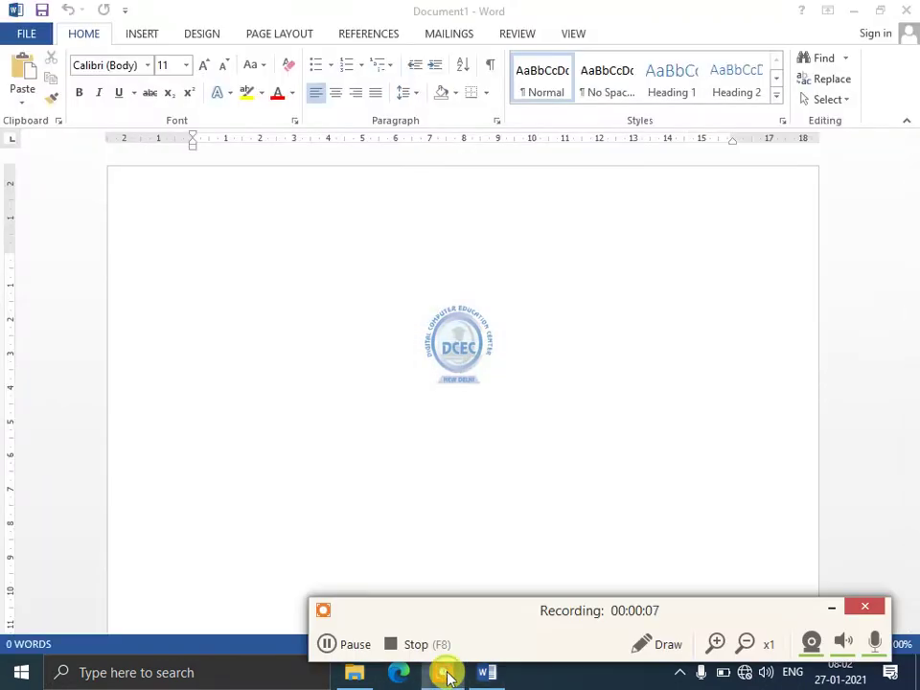
pyautogui.click(875, 645)
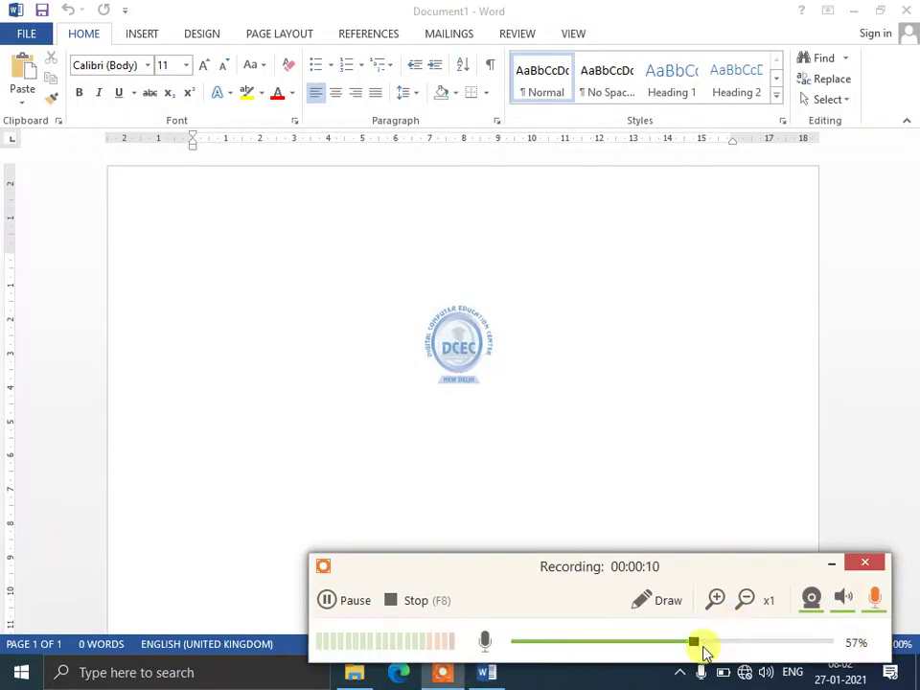
pyautogui.moveTo(704, 652); pyautogui.dragTo(719, 647)
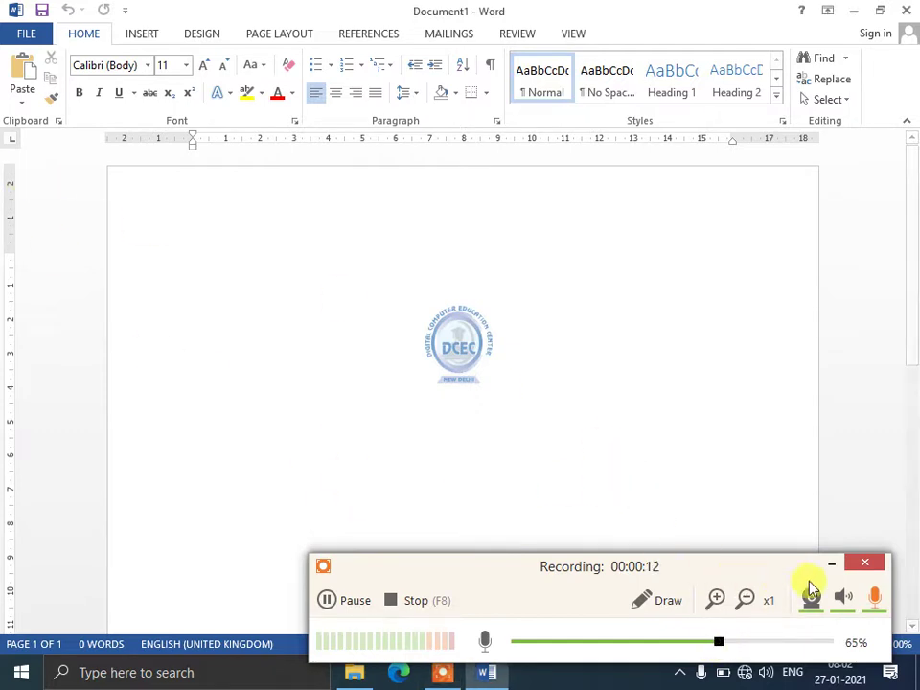
pyautogui.click(831, 562)
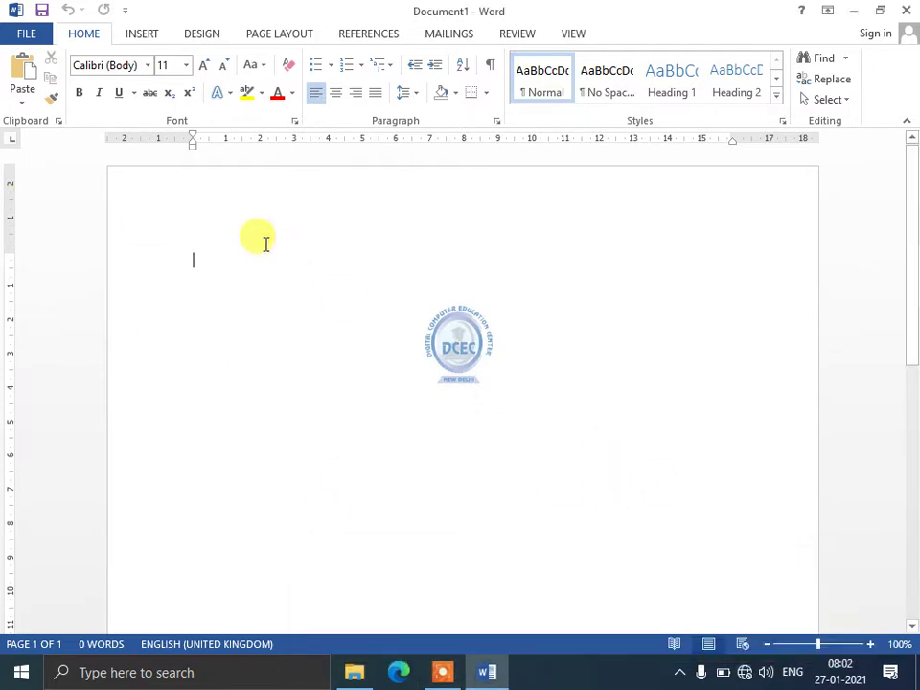
# Look through the Insert and Design ribbon options, finishing on the Page Layout options.
pyautogui.click(141, 38)
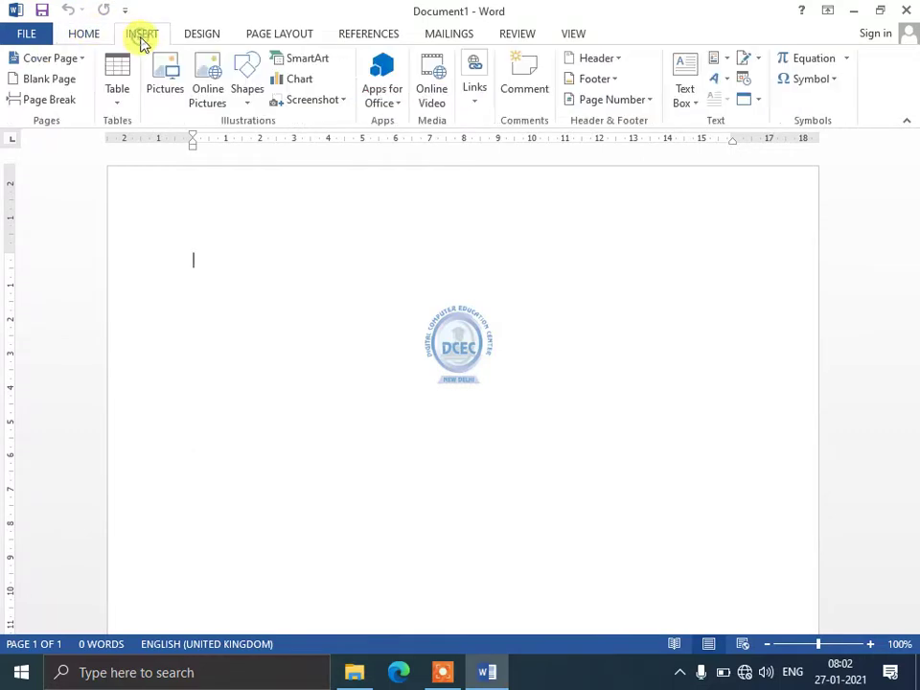
pyautogui.click(198, 38)
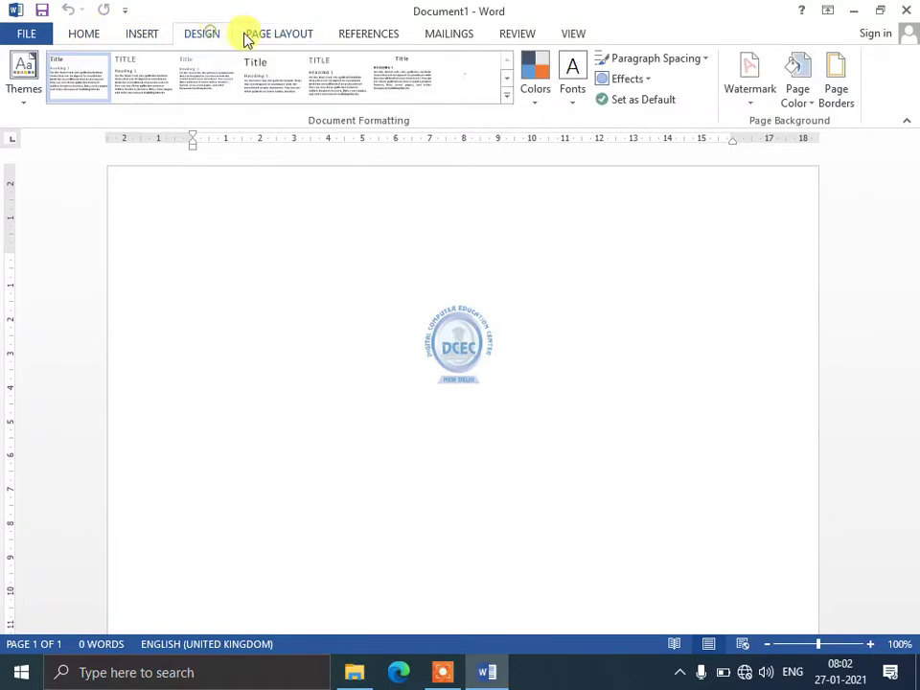
pyautogui.click(254, 35)
pyautogui.click(213, 35)
pyautogui.click(257, 36)
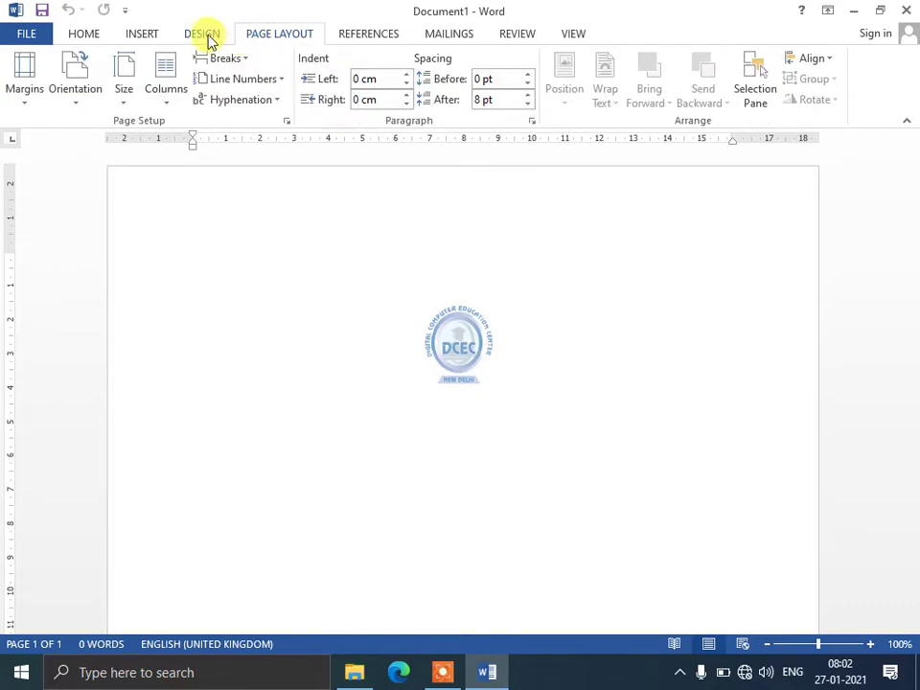
pyautogui.click(208, 38)
pyautogui.click(267, 39)
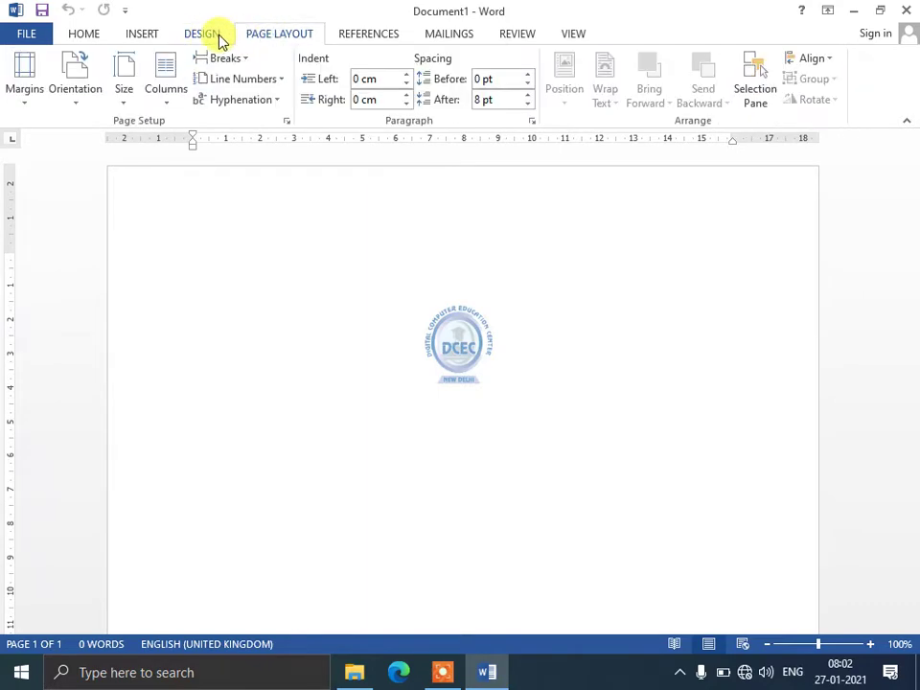
pyautogui.click(215, 39)
pyautogui.click(252, 36)
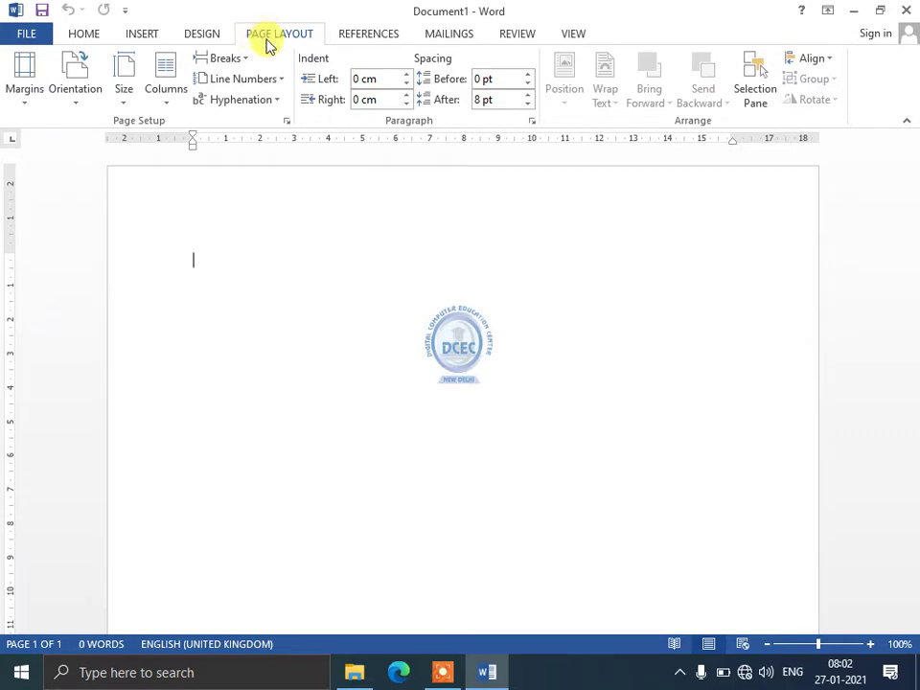
pyautogui.click(202, 39)
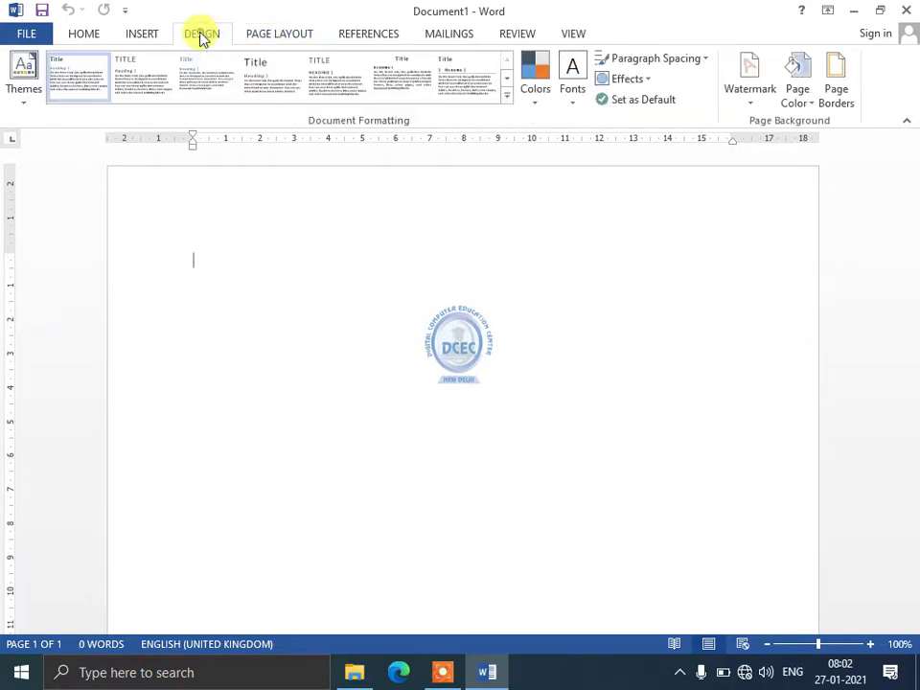
pyautogui.click(286, 39)
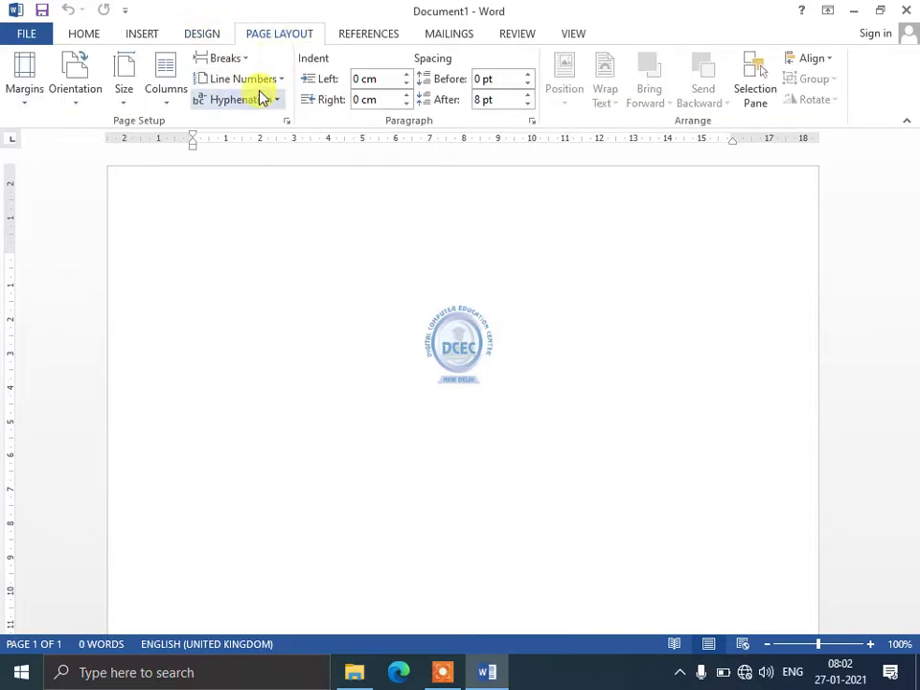
pyautogui.click(204, 34)
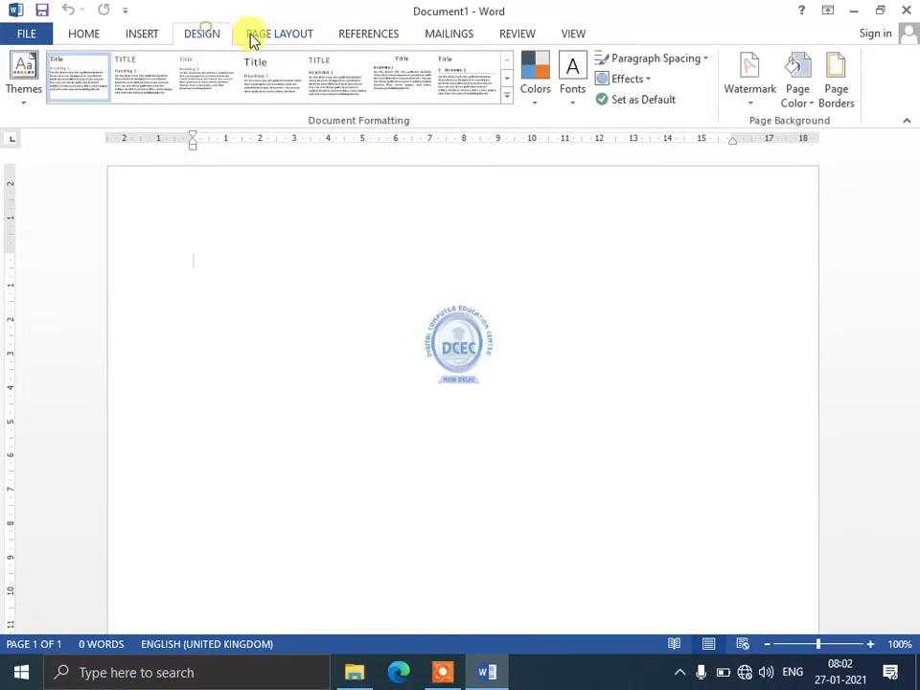
pyautogui.click(251, 39)
pyautogui.click(218, 35)
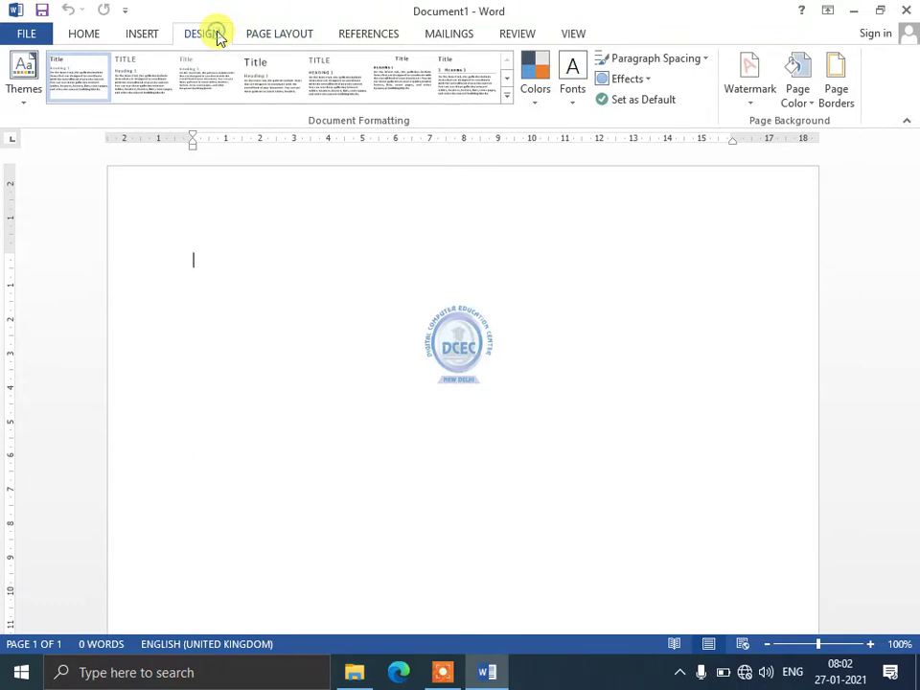
pyautogui.click(270, 41)
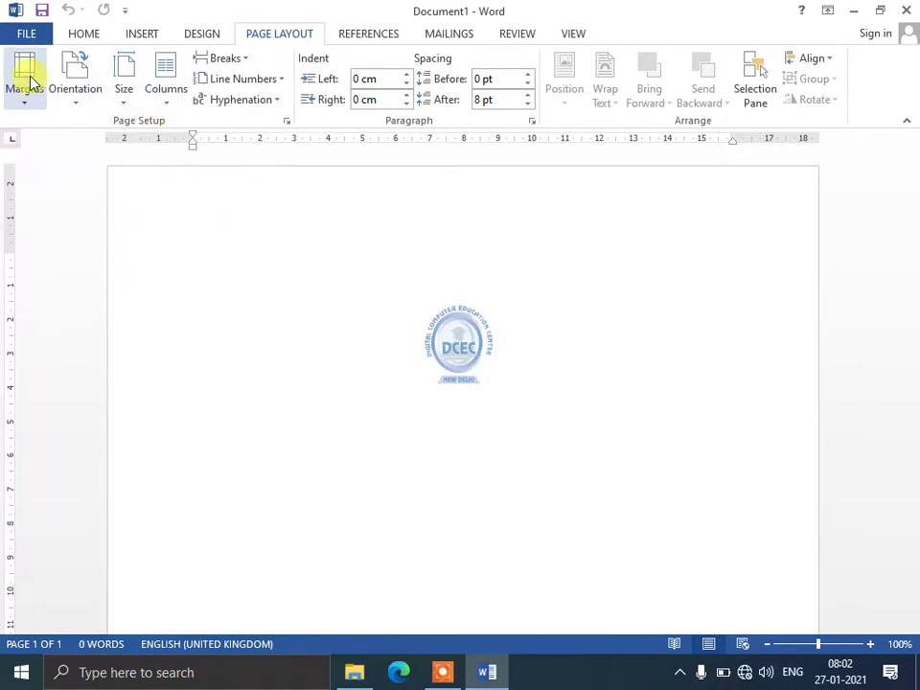
# Generate four sample paragraphs with =rand(4) and remove the empty line after them.
pyautogui.write('=rand(4')
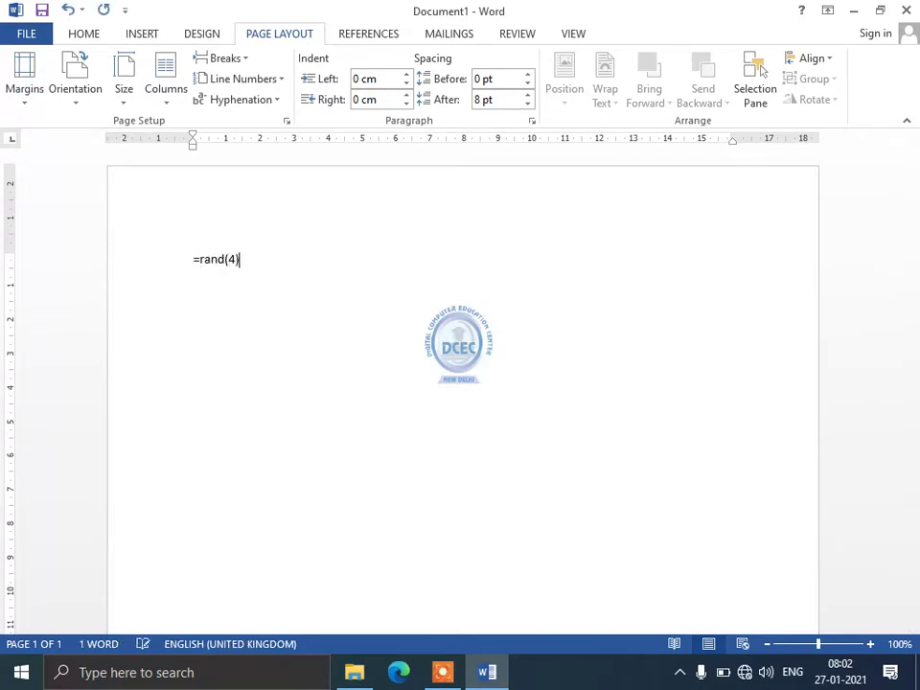
pyautogui.press('Return')
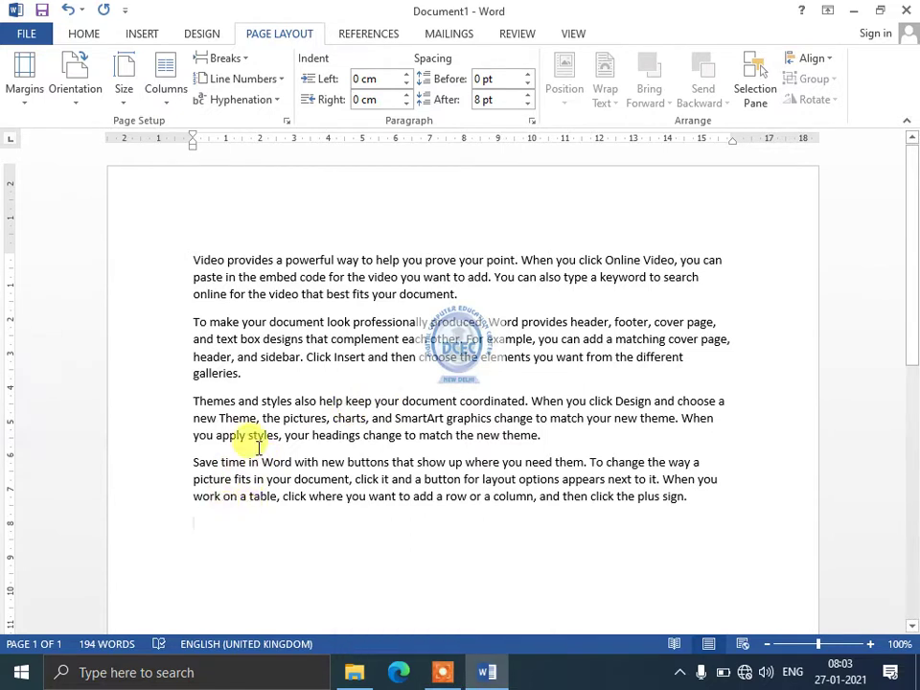
pyautogui.press('BackSpace')
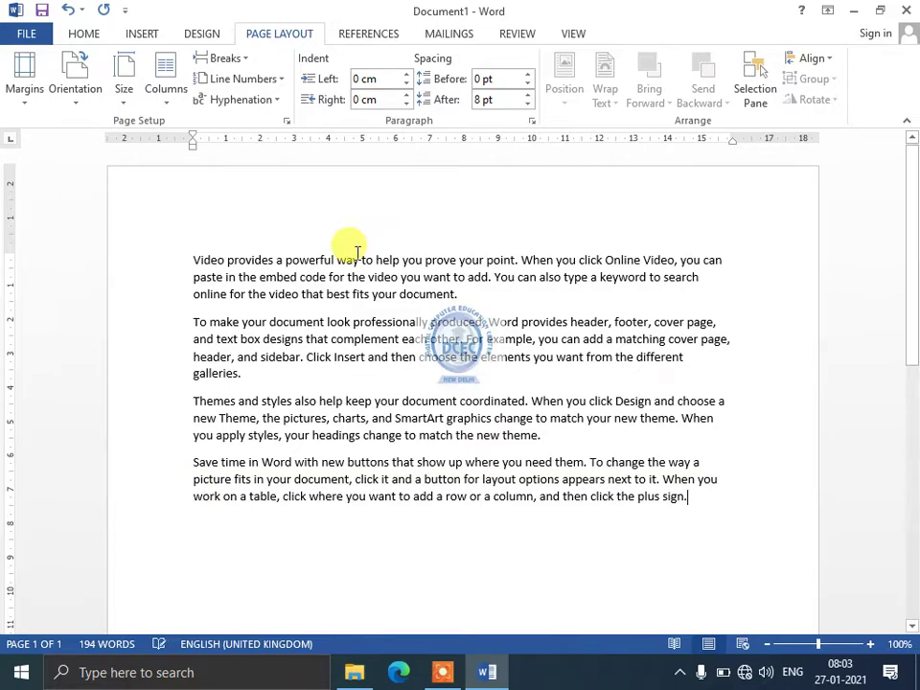
# Copy all four paragraphs and paste them repeatedly until the document reaches 7 pages.
pyautogui.hotkey('ctrl', 'a')
pyautogui.hotkey('ctrl', 'c')
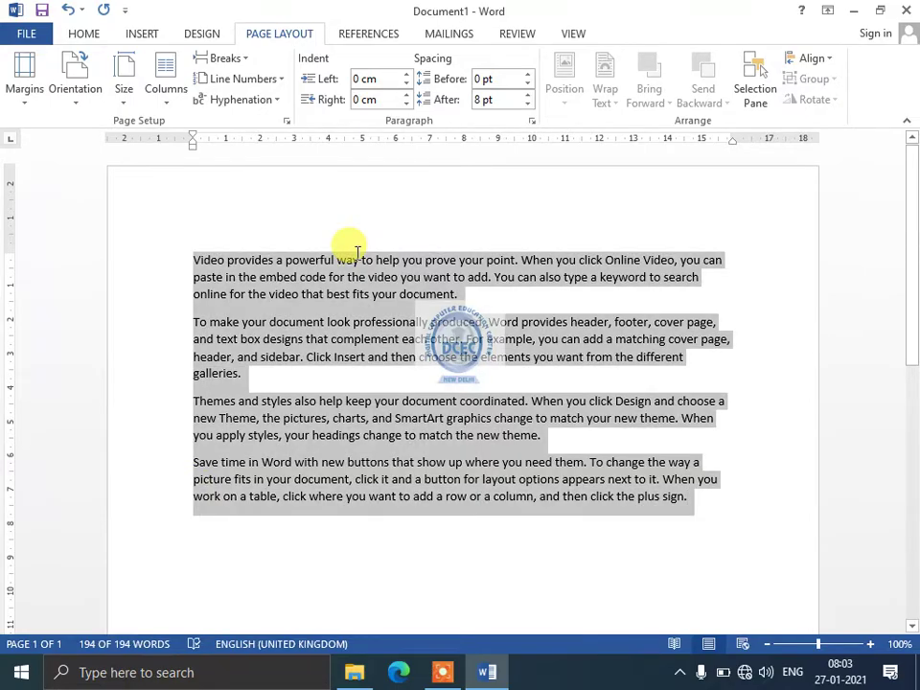
pyautogui.hotkey('ctrl', 'v')
pyautogui.hotkey('ctrl', 'v')
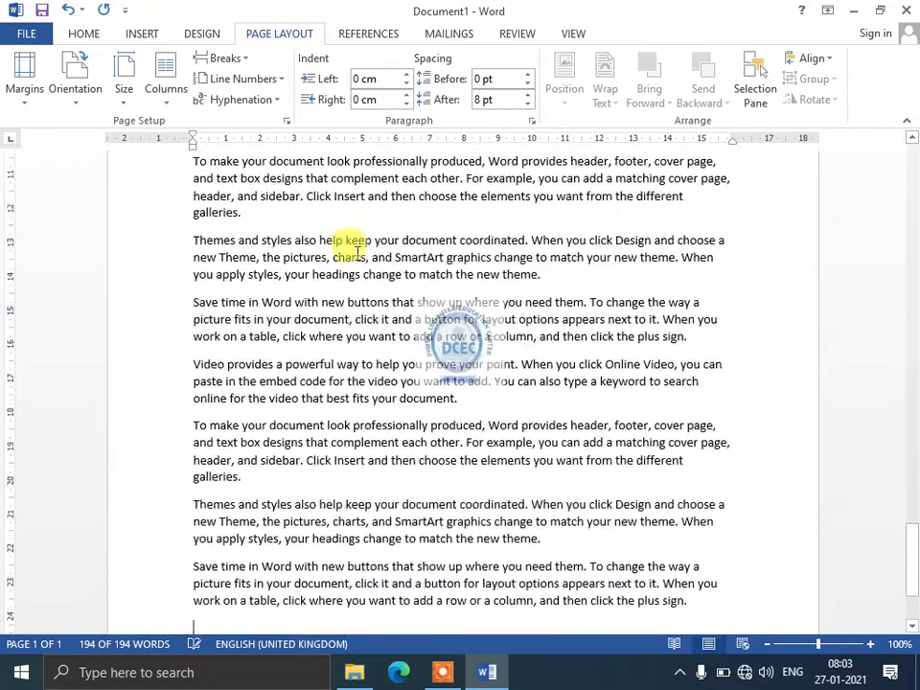
pyautogui.hotkey('ctrl', 'v')
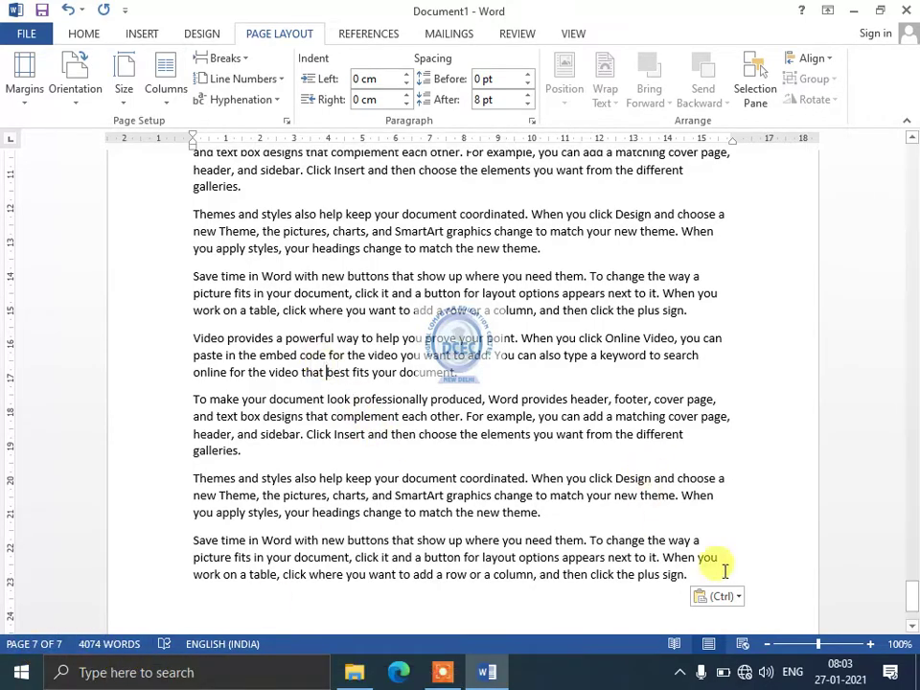
pyautogui.moveTo(912, 619); pyautogui.dragTo(910, 144)
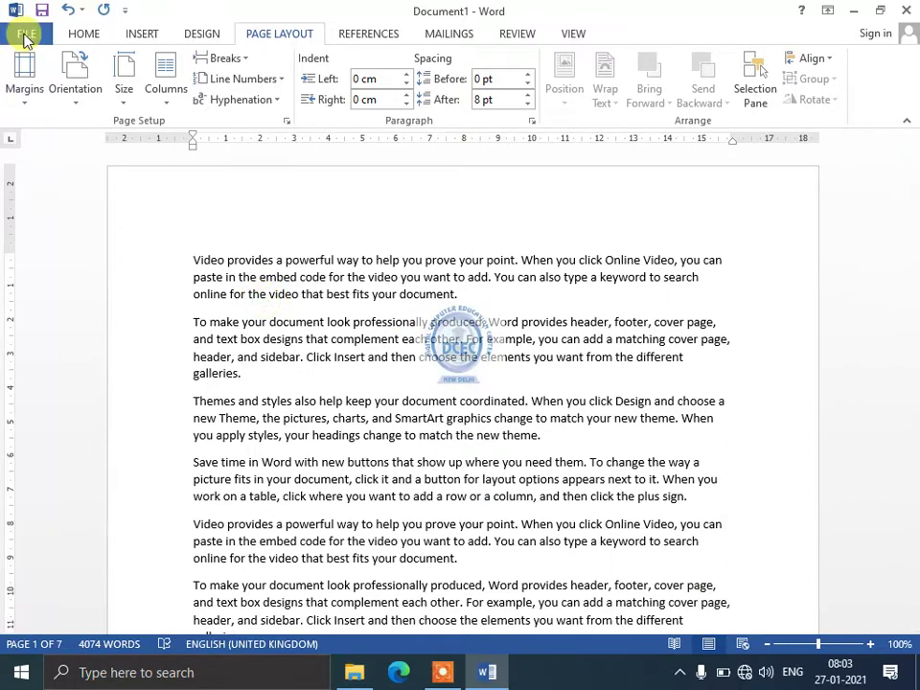
pyautogui.click(27, 36)
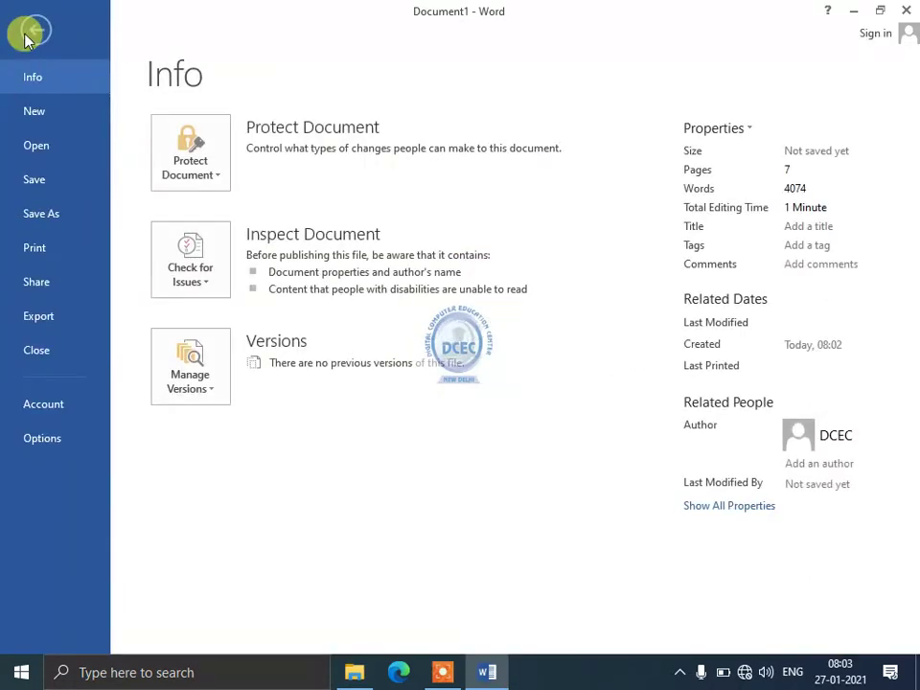
pyautogui.click(38, 247)
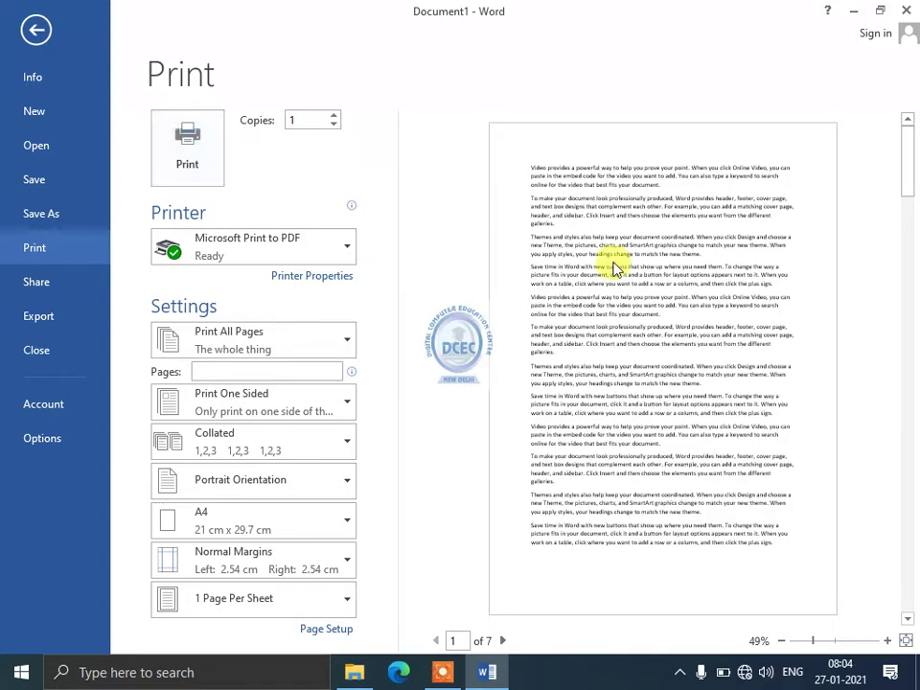
pyautogui.click(29, 31)
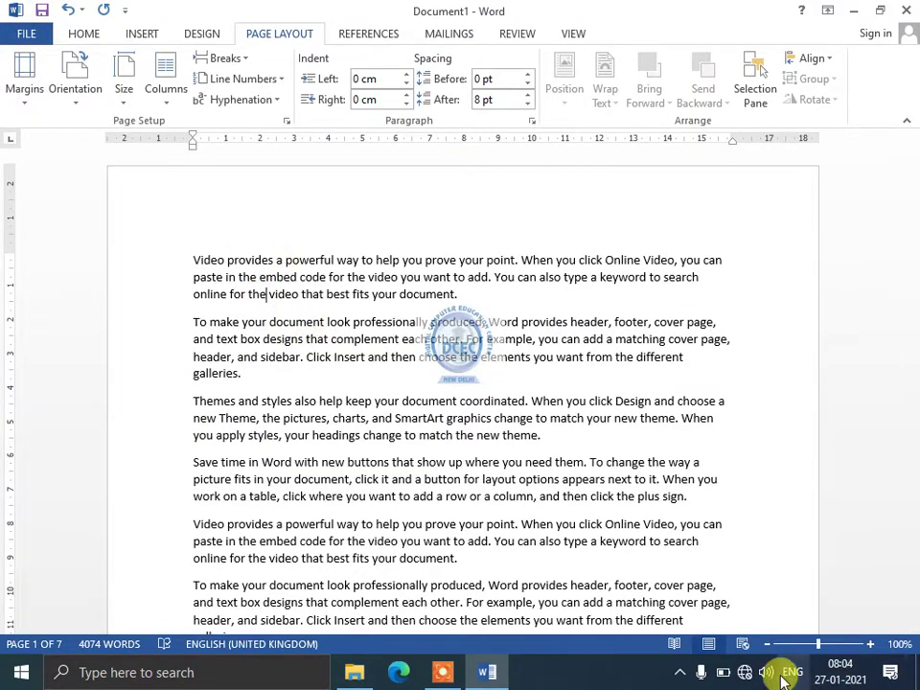
# Zoom the page view out to 50%, back to 80%, then show the File Info screen.
pyautogui.click(767, 644)
pyautogui.click(767, 644)
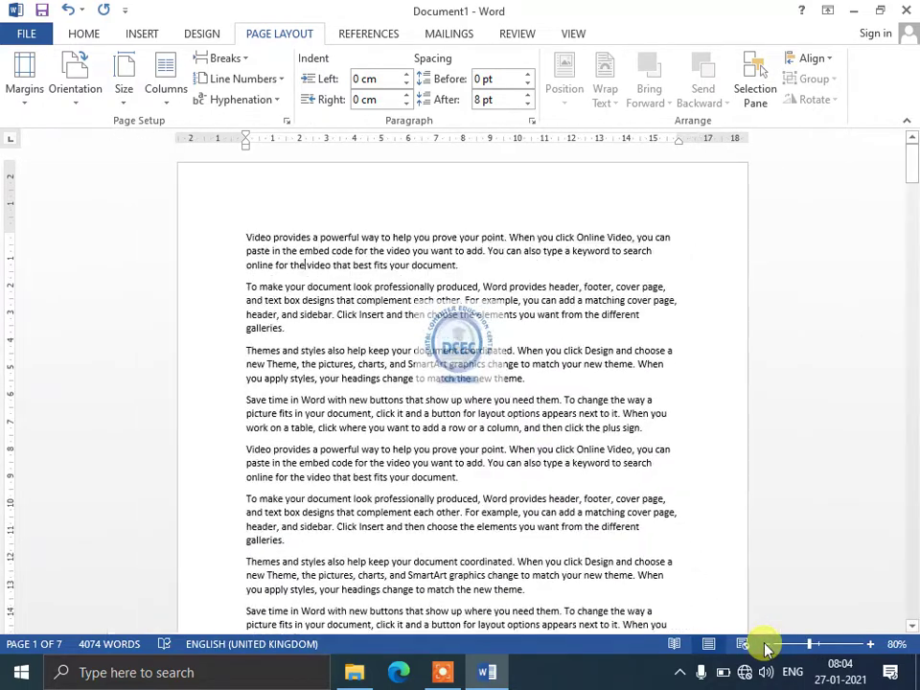
pyautogui.click(765, 645)
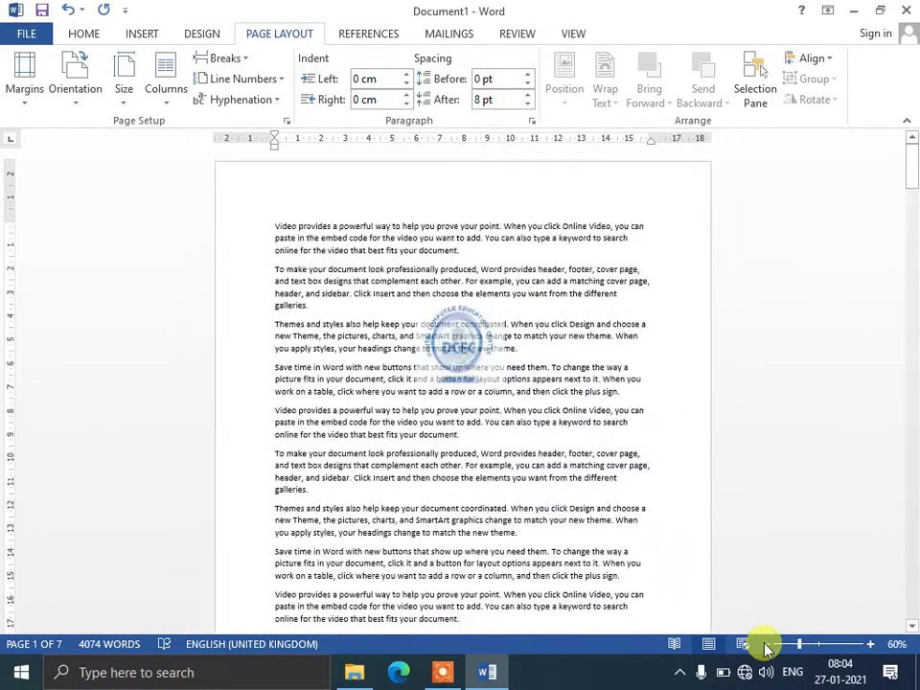
pyautogui.click(765, 646)
pyautogui.click(765, 645)
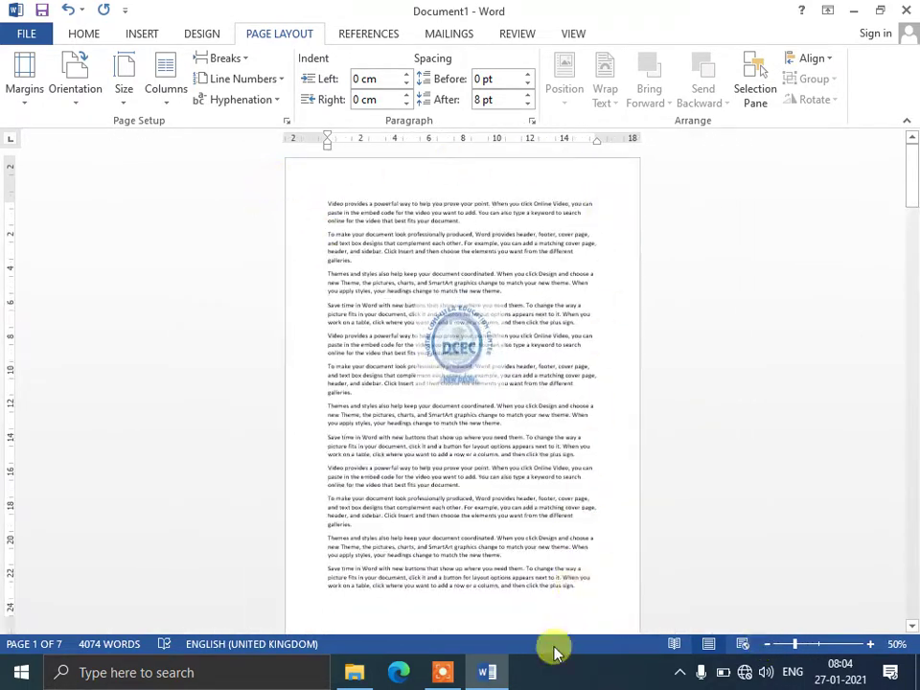
pyautogui.click(870, 644)
pyautogui.click(871, 644)
pyautogui.click(870, 645)
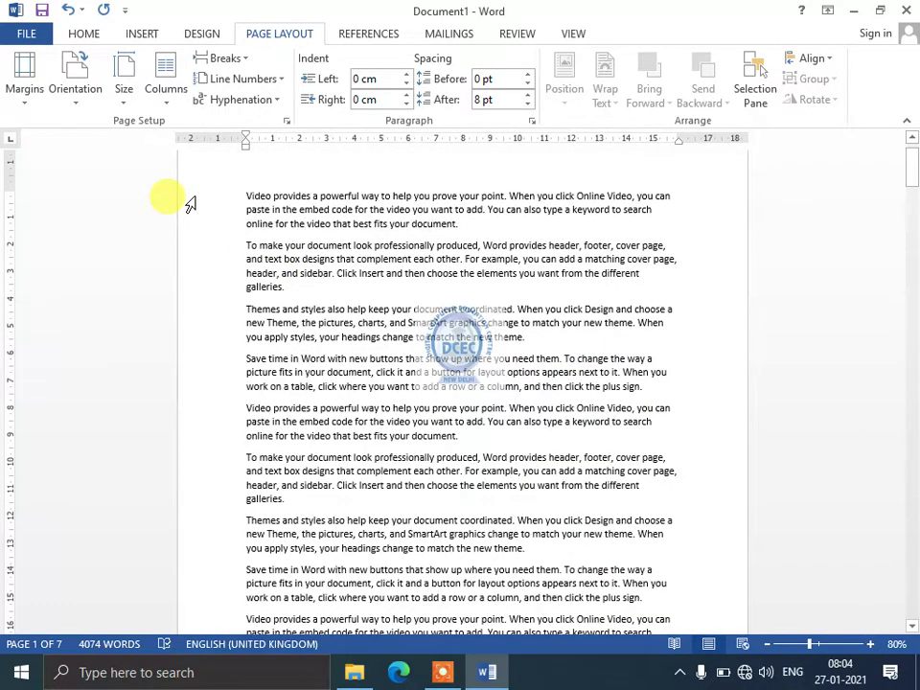
pyautogui.click(27, 33)
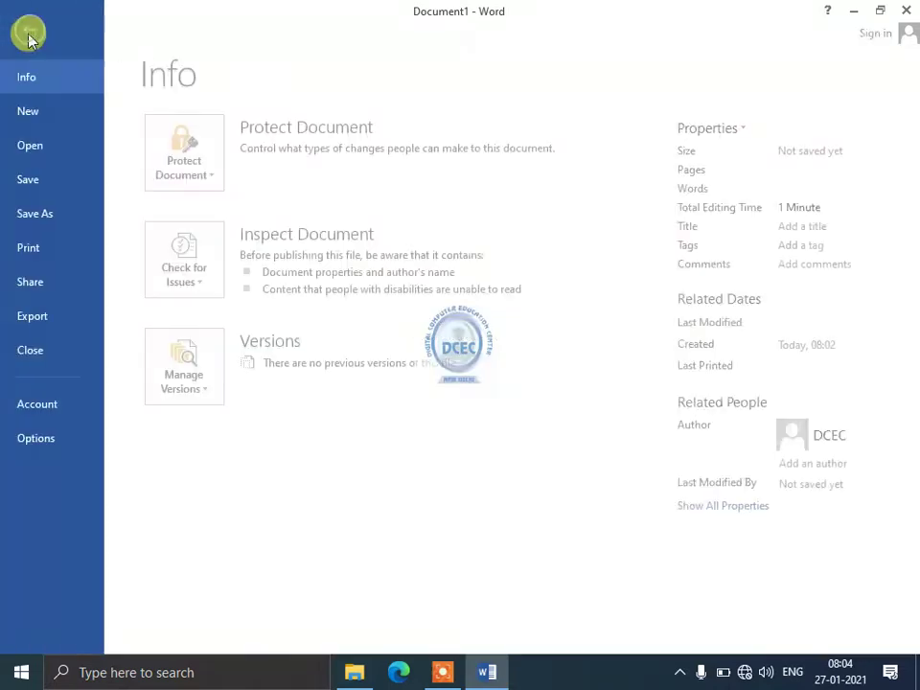
# Open the Print page from Backstage, go back to the document, then reopen it.
pyautogui.click(40, 255)
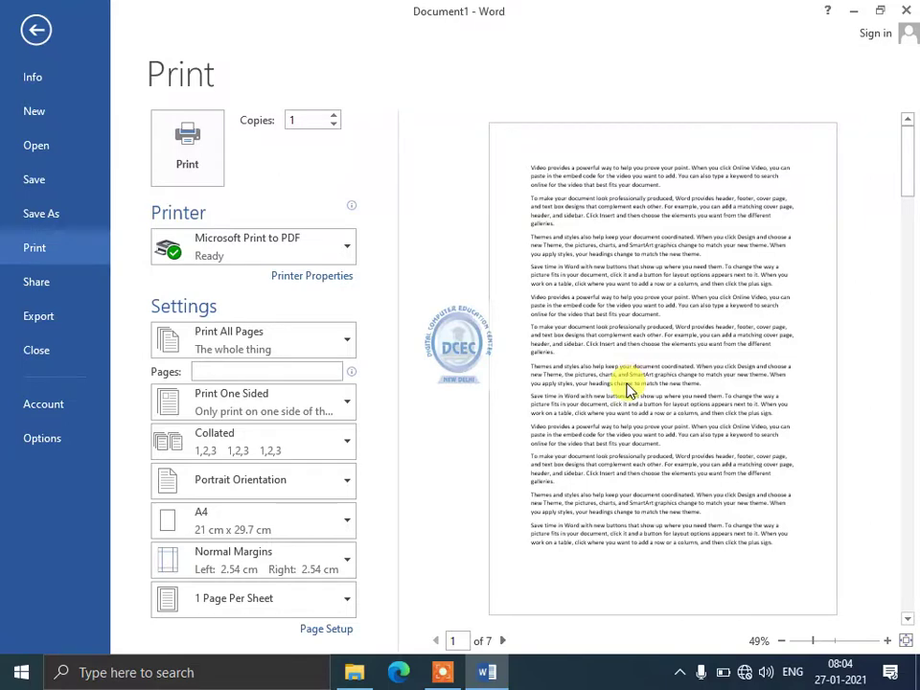
pyautogui.click(29, 27)
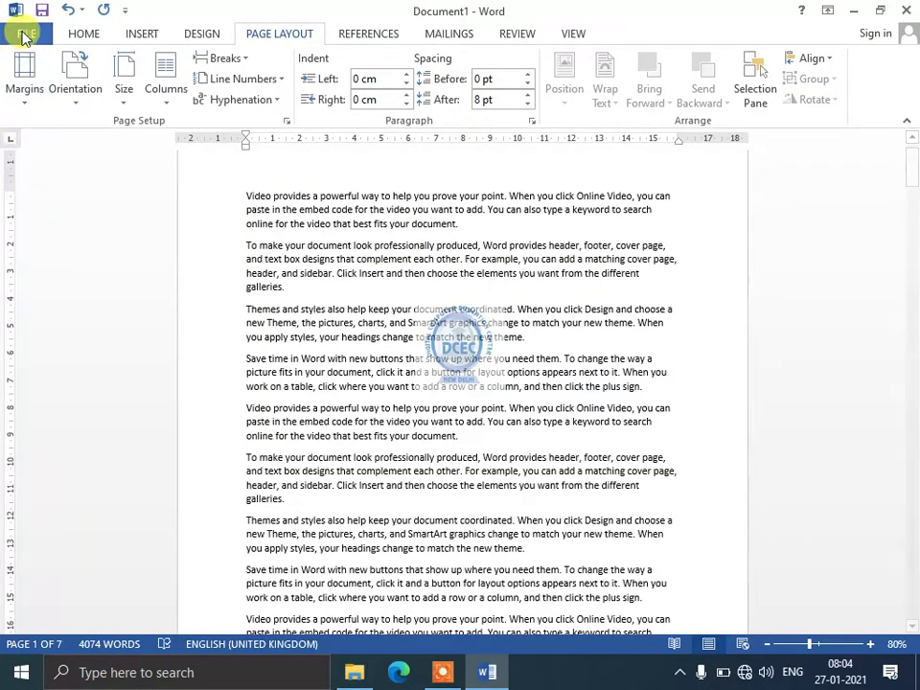
pyautogui.click(25, 33)
pyautogui.click(34, 251)
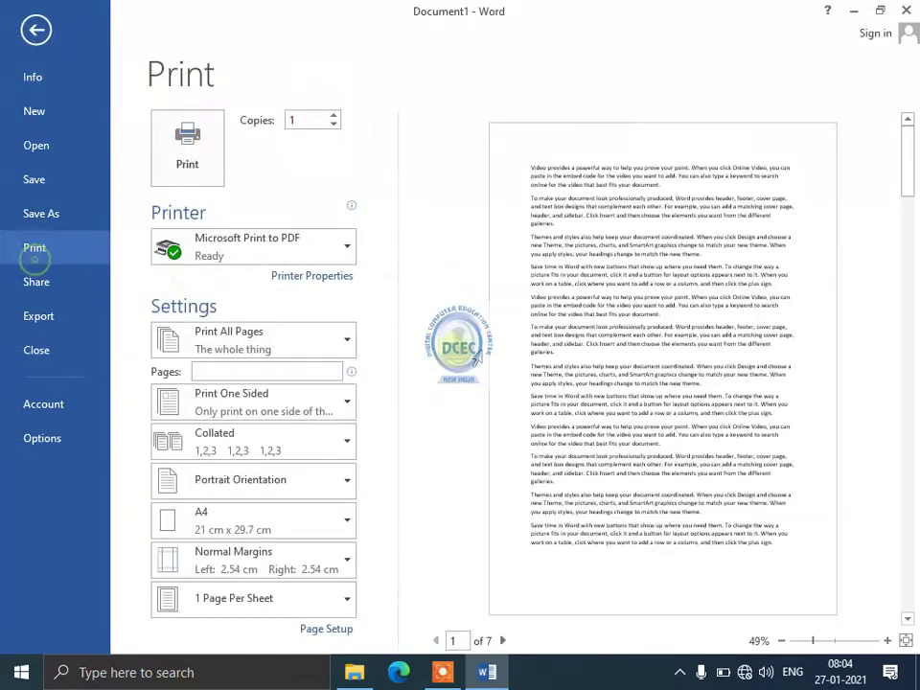
# Toggle the print preview off and on with Esc and Ctrl+P, ending on the Print page.
pyautogui.press('Escape')
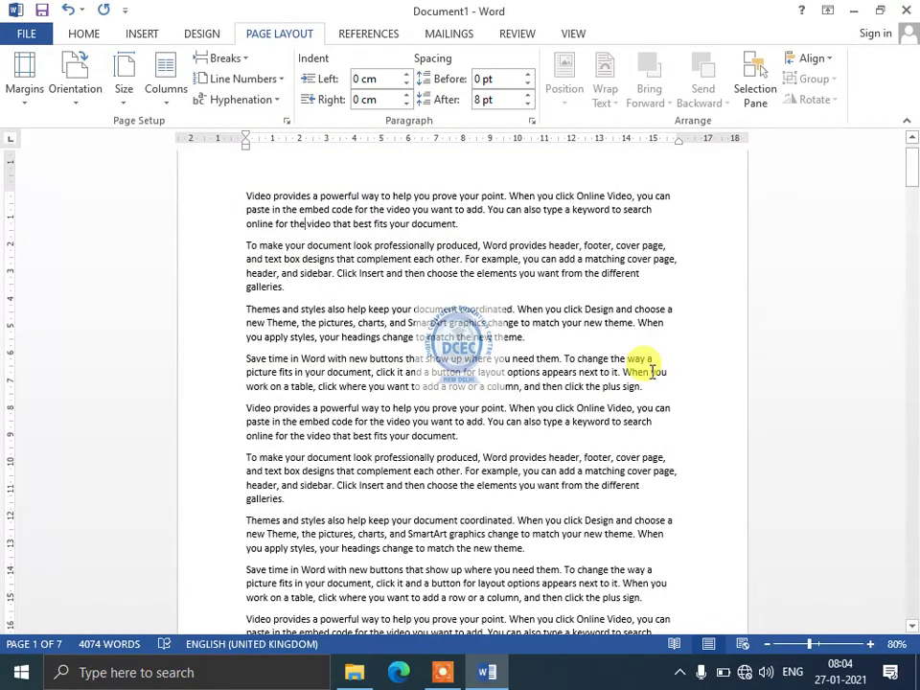
pyautogui.hotkey('ctrl', 'p')
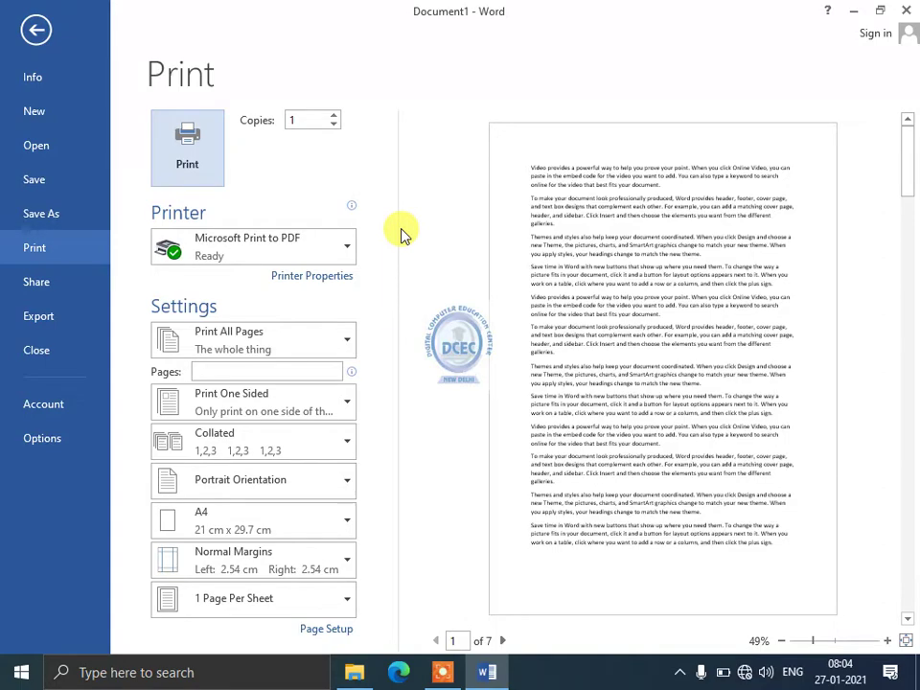
pyautogui.press('Escape')
pyautogui.hotkey('ctrl', 'p')
pyautogui.press('Escape')
pyautogui.hotkey('ctrl', 'p')
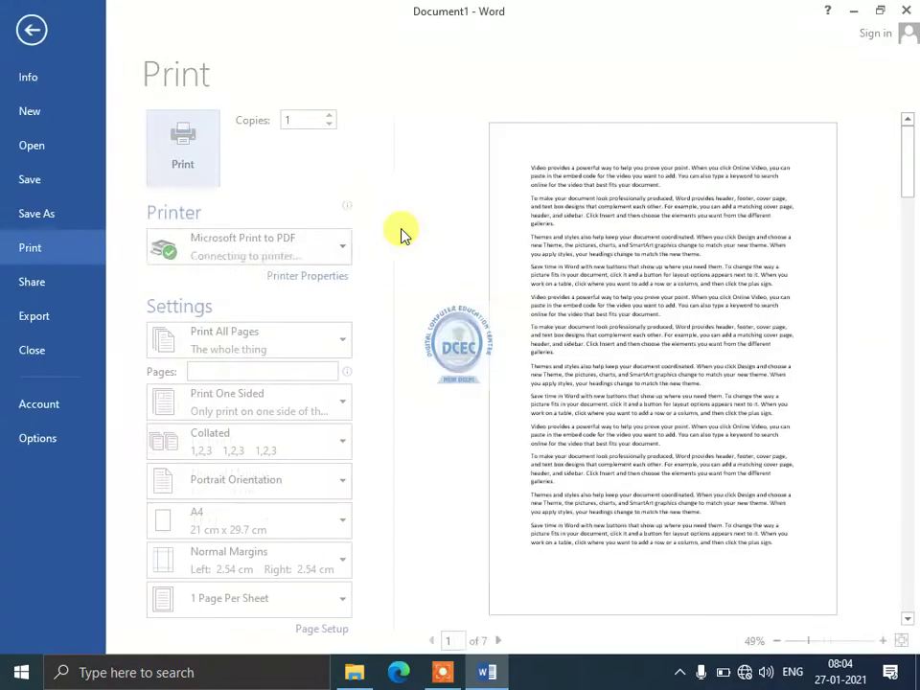
pyautogui.press('Escape')
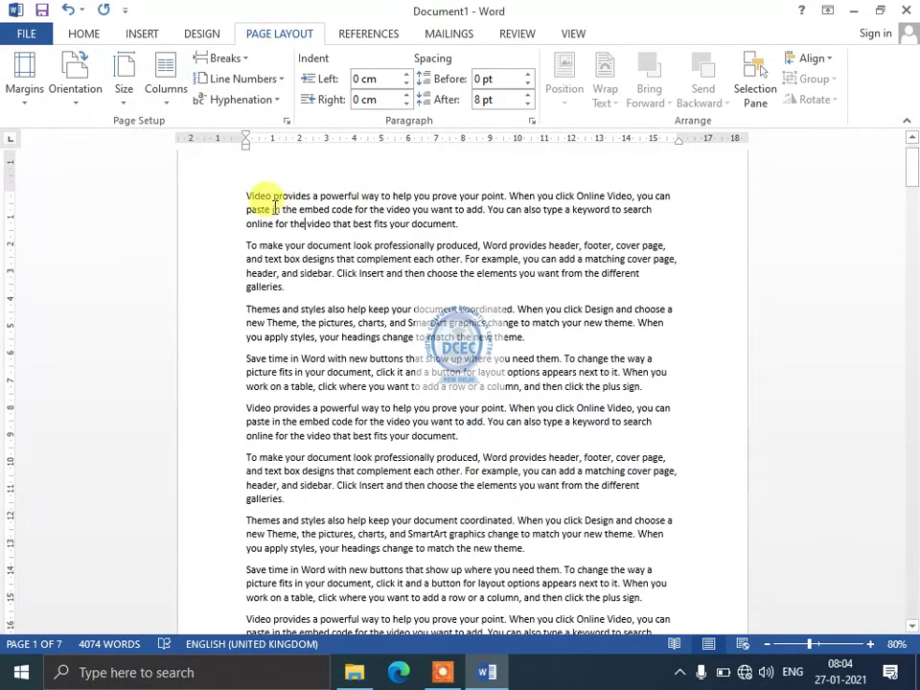
pyautogui.hotkey('ctrl', 'p')
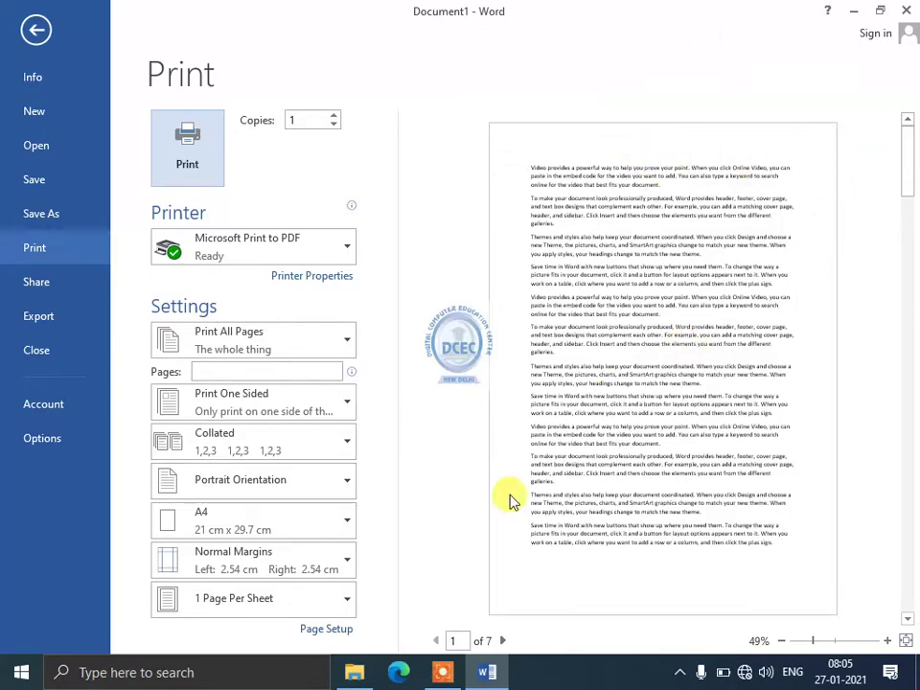
# Apply Narrow margins, cutting the document to 6 pages, then restore Normal margins for 7 pages.
pyautogui.click(31, 27)
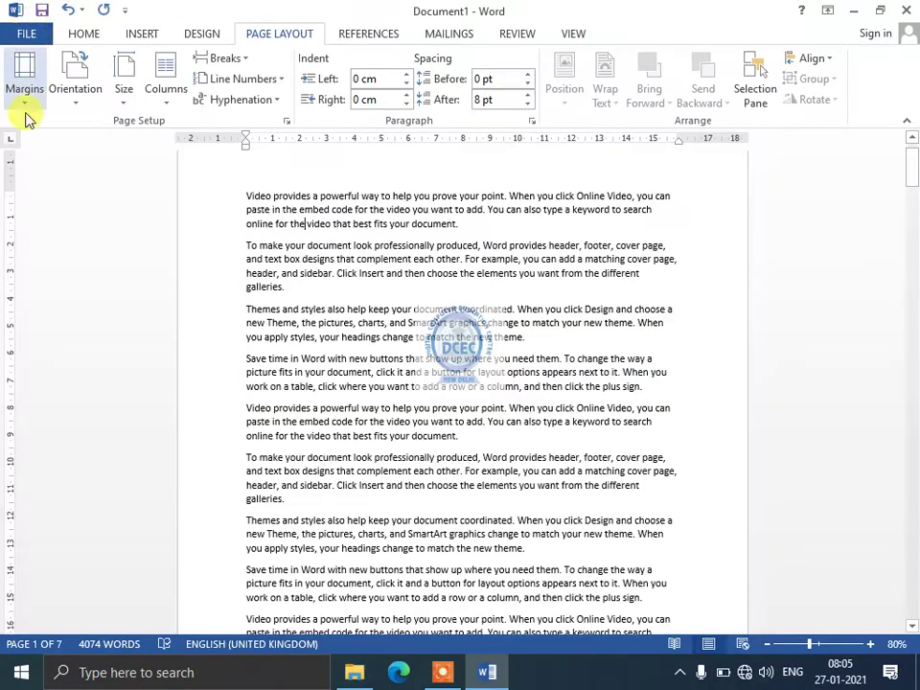
pyautogui.click(25, 91)
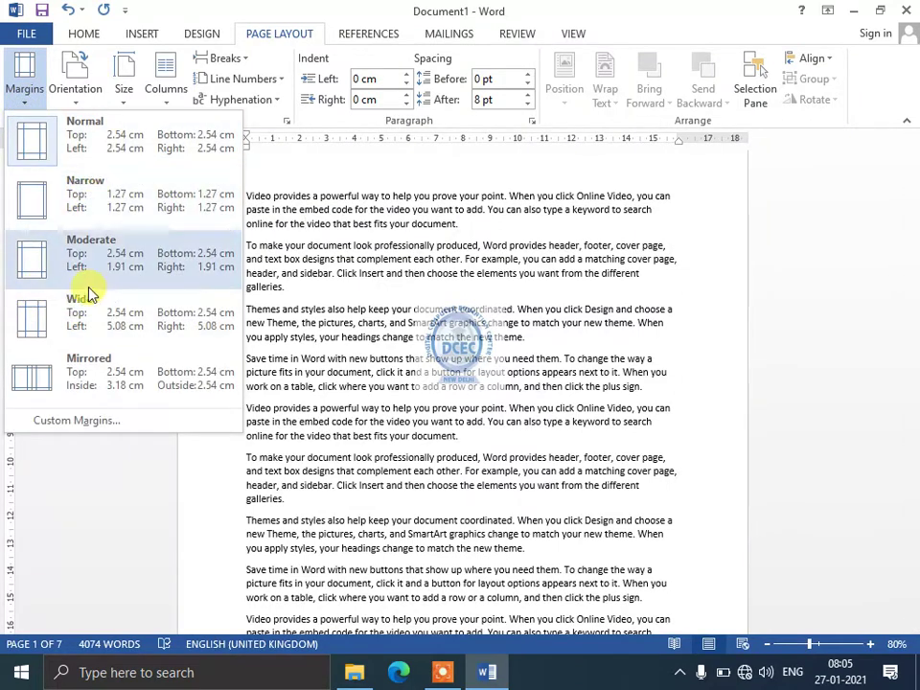
pyautogui.click(88, 518)
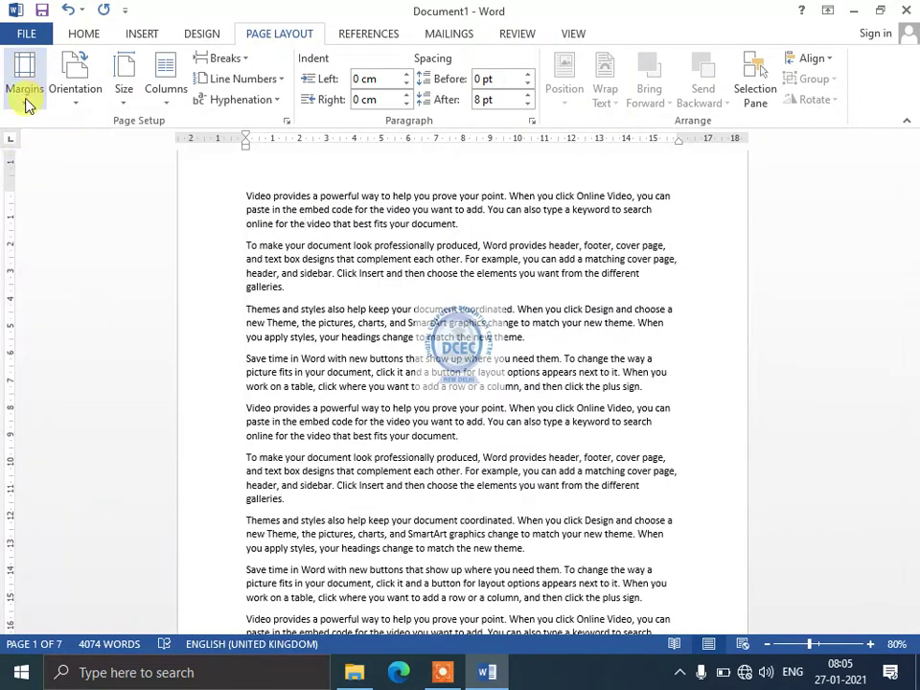
pyautogui.click(26, 95)
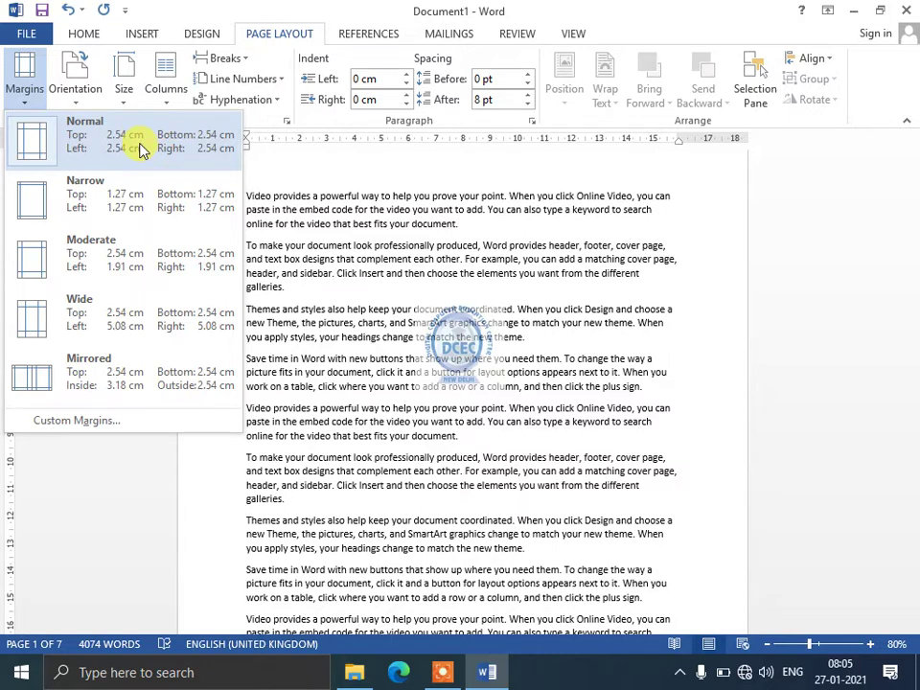
pyautogui.click(94, 207)
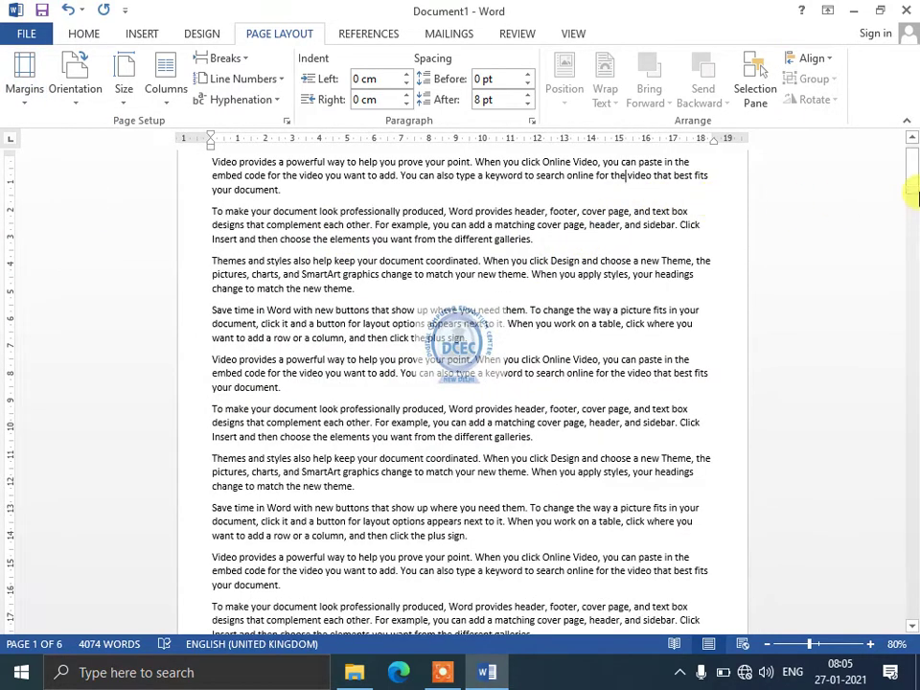
pyautogui.scroll(2, 912, 175)
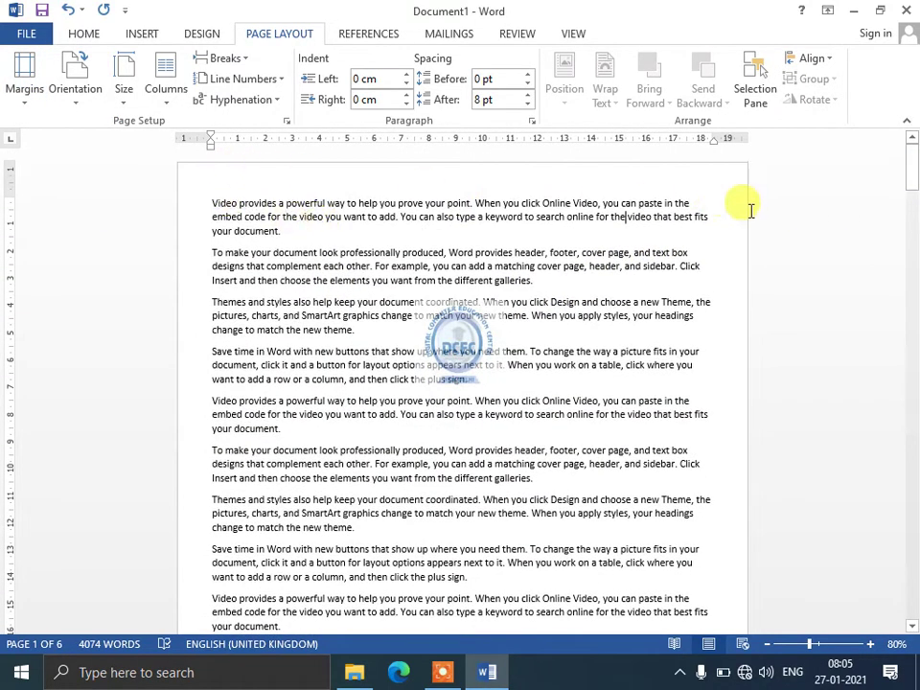
pyautogui.click(26, 96)
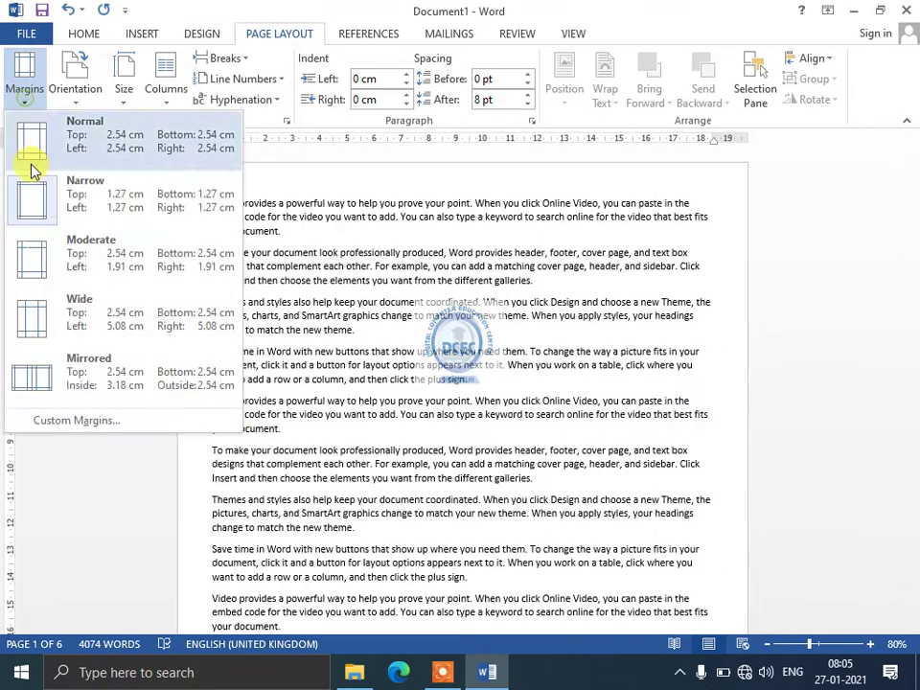
pyautogui.click(62, 134)
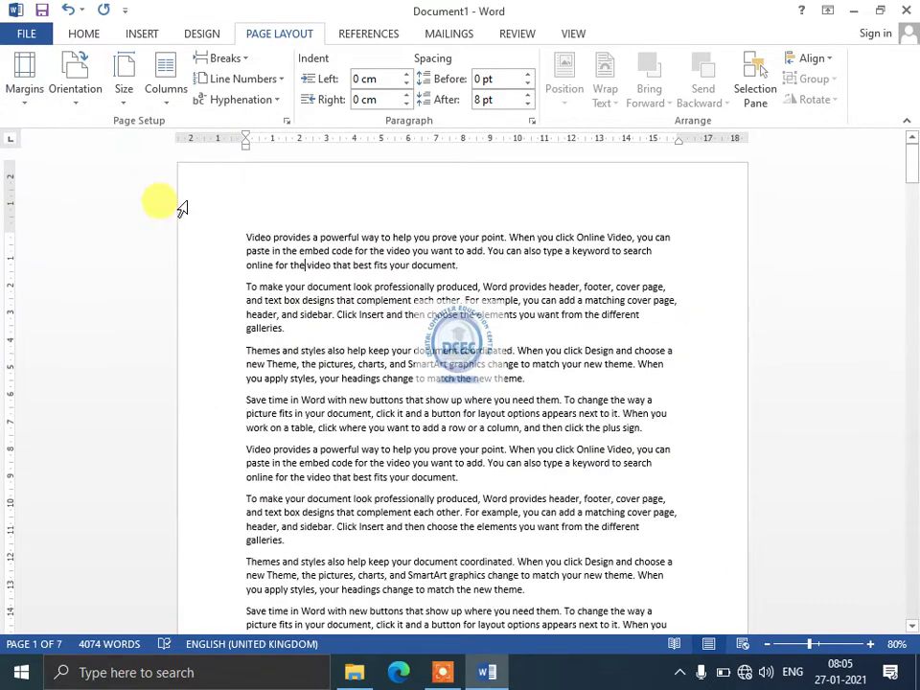
# In print settings, preview Narrow margins at 6 pages, then switch back to Normal margins.
pyautogui.hotkey('ctrl', 'p')
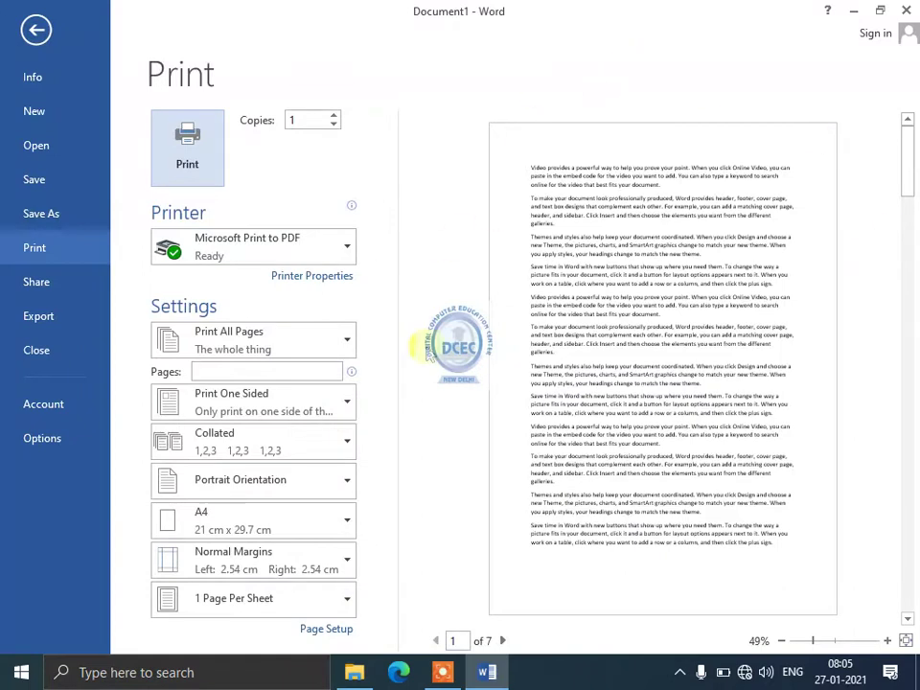
pyautogui.click(248, 574)
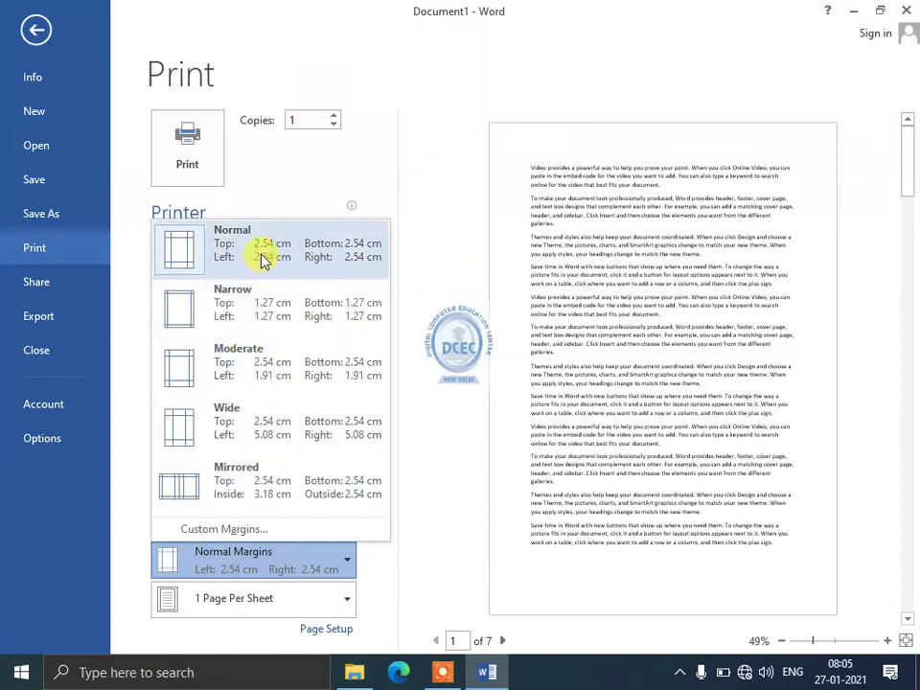
pyautogui.click(256, 303)
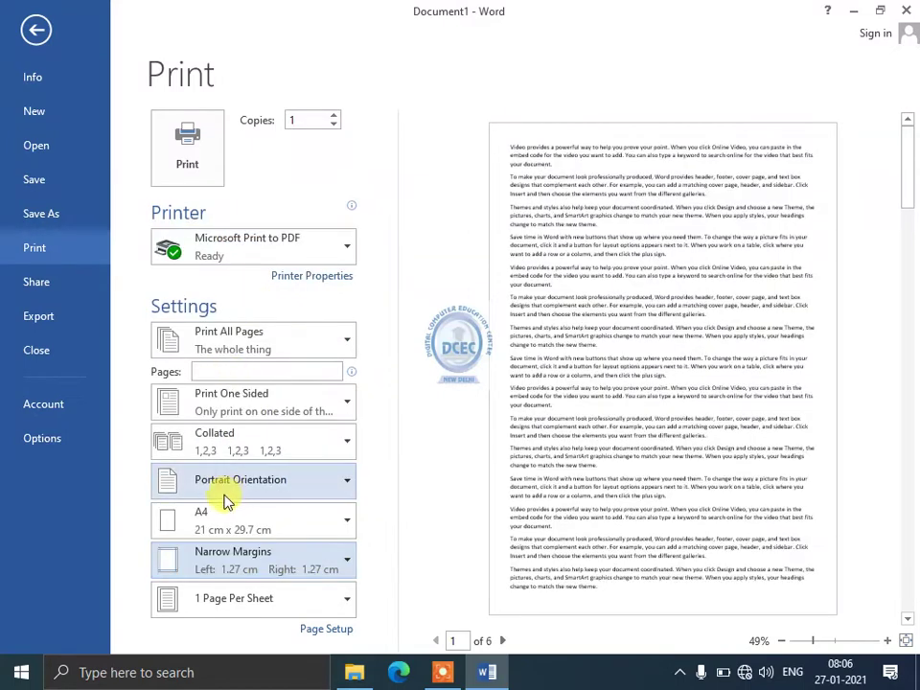
pyautogui.click(219, 575)
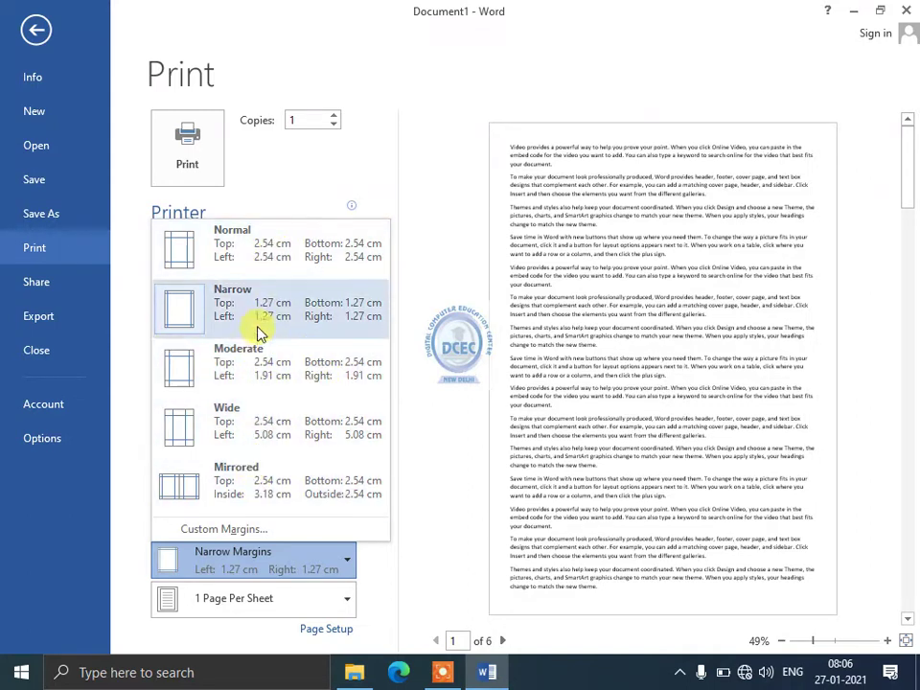
pyautogui.click(281, 257)
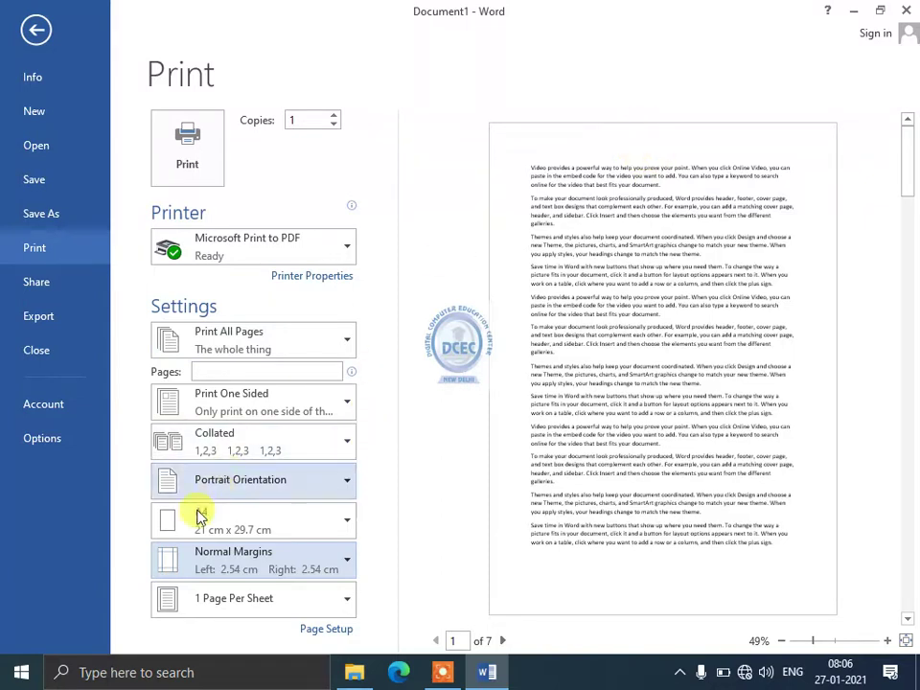
pyautogui.click(221, 551)
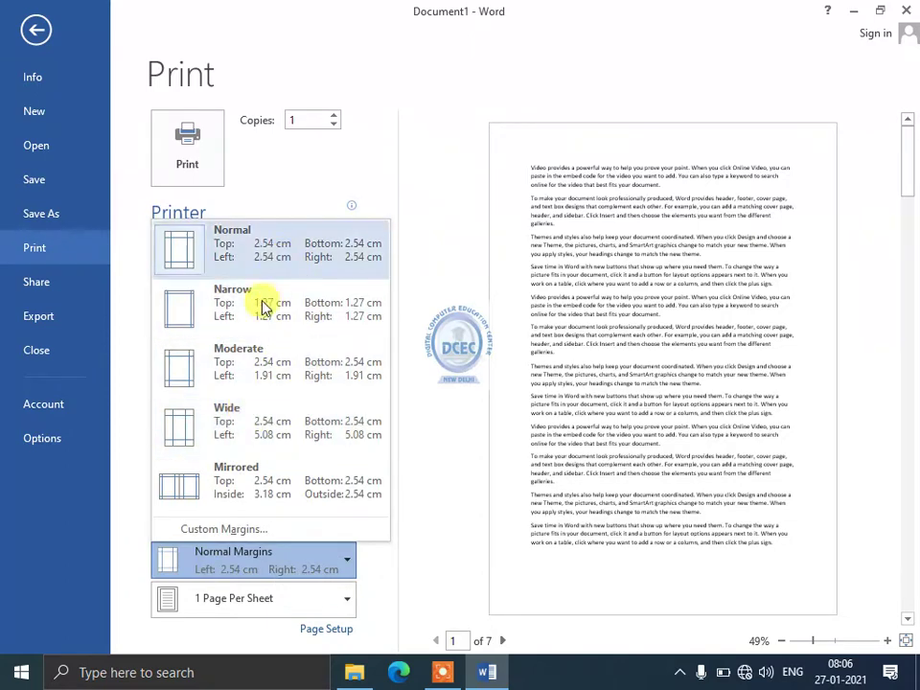
# In Page Setup, raise the top margin to 3.7 cm and apply it, giving 8 pages.
pyautogui.click(216, 537)
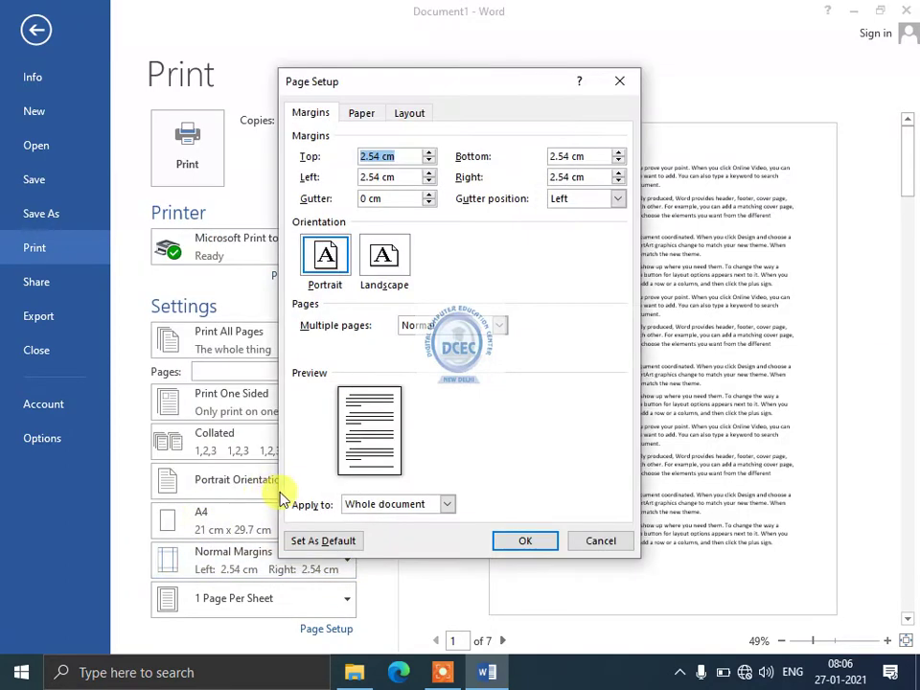
pyautogui.moveTo(453, 82); pyautogui.dragTo(534, 68)
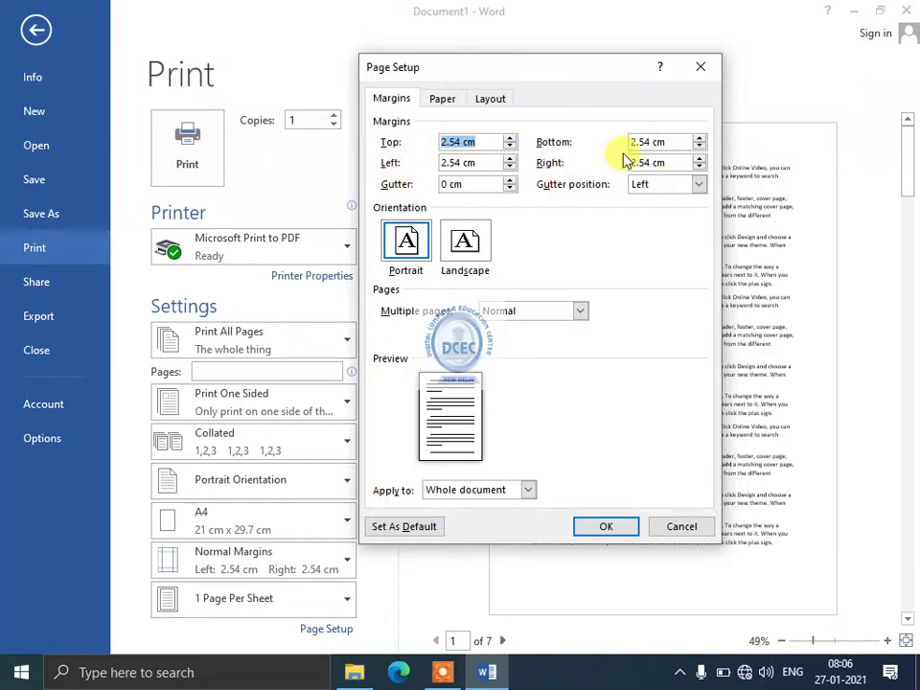
pyautogui.moveTo(599, 67); pyautogui.dragTo(382, 14)
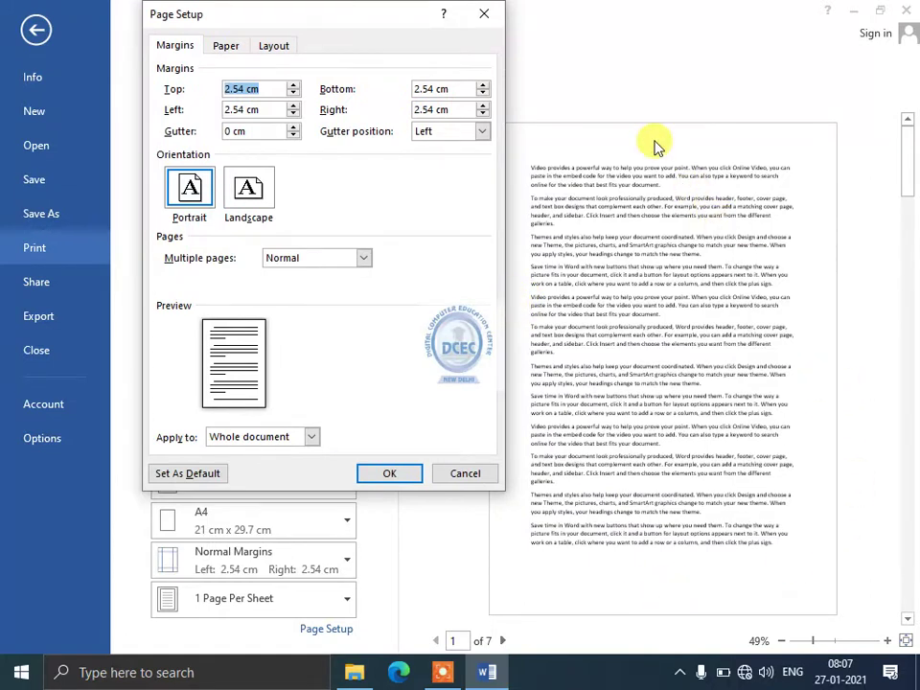
pyautogui.click(294, 84)
pyautogui.click(294, 85)
pyautogui.click(294, 85)
pyautogui.click(294, 85)
pyautogui.click(295, 85)
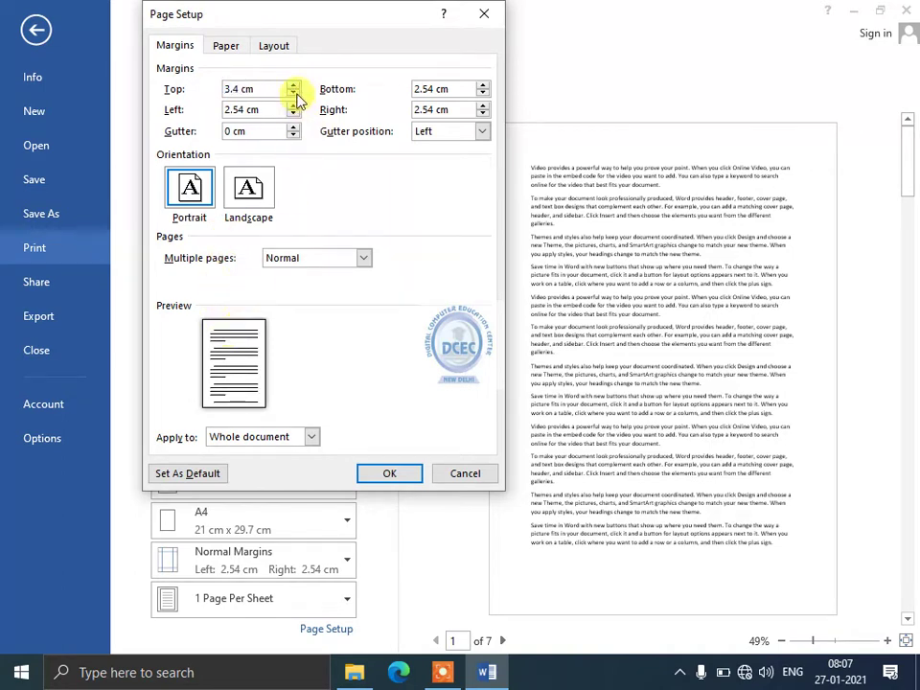
pyautogui.click(294, 93)
pyautogui.click(294, 93)
pyautogui.click(294, 84)
pyautogui.click(294, 84)
pyautogui.click(294, 84)
pyautogui.click(295, 85)
pyautogui.click(294, 84)
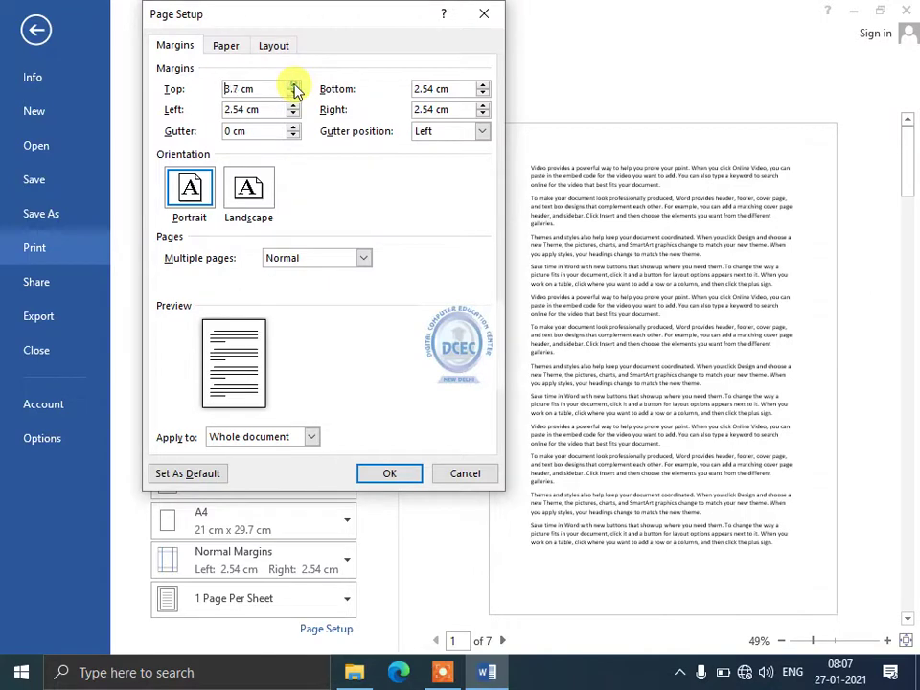
pyautogui.click(389, 472)
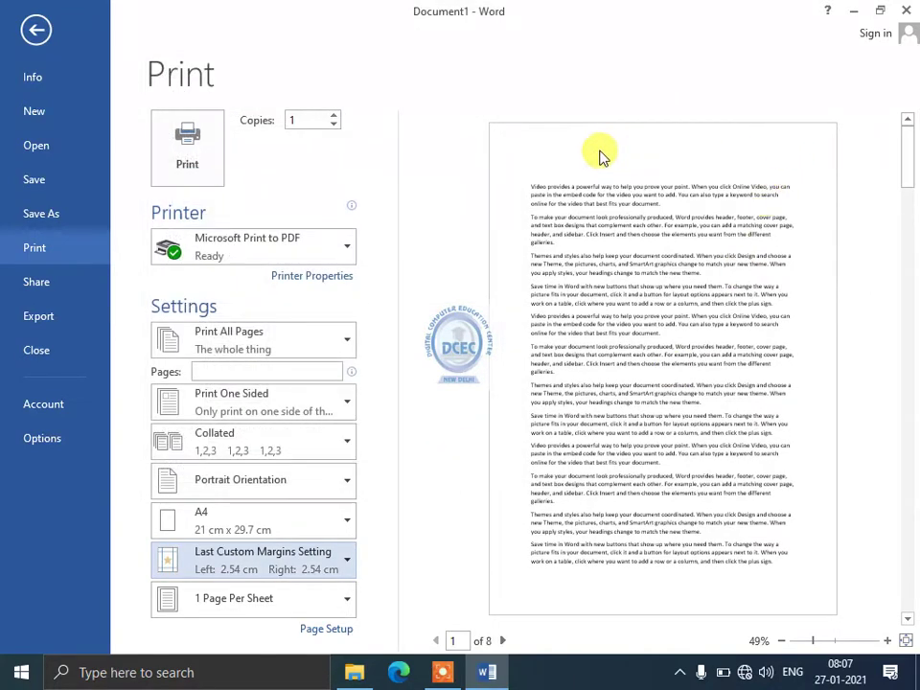
# Restore Normal margins in print settings and return to the document.
pyautogui.click(212, 566)
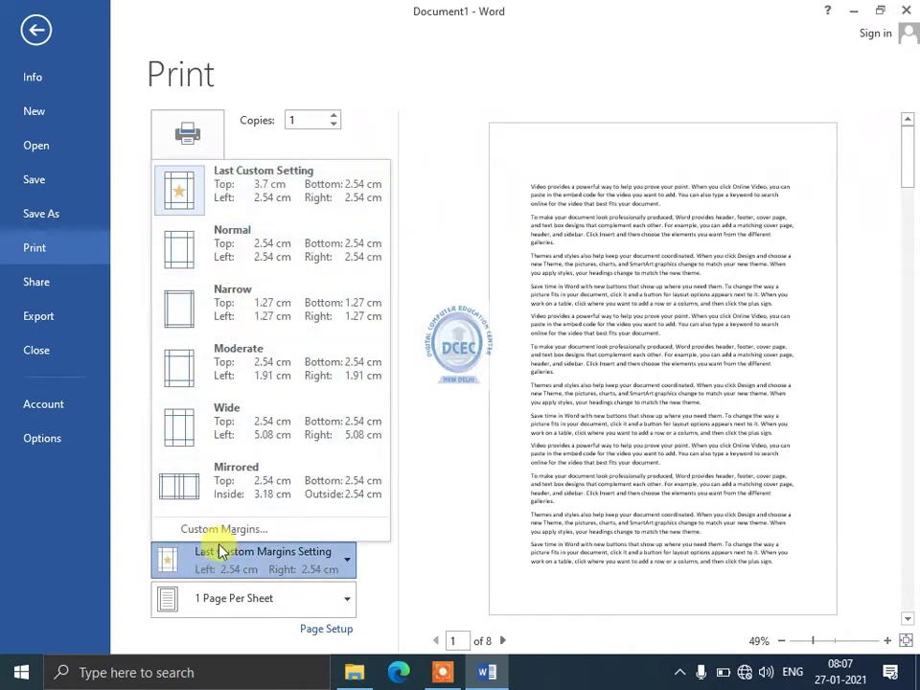
pyautogui.click(280, 245)
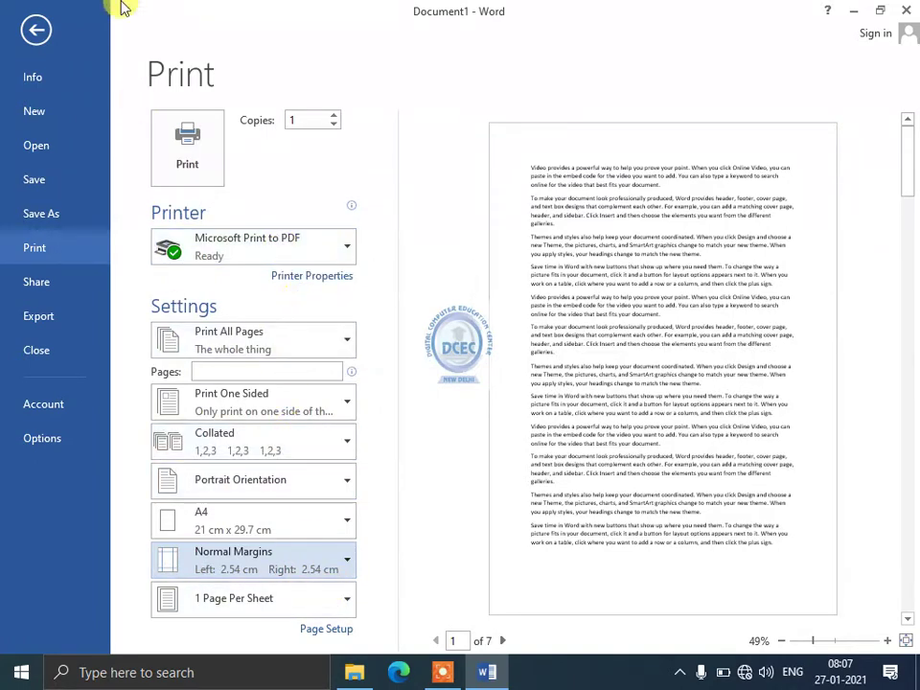
pyautogui.click(29, 33)
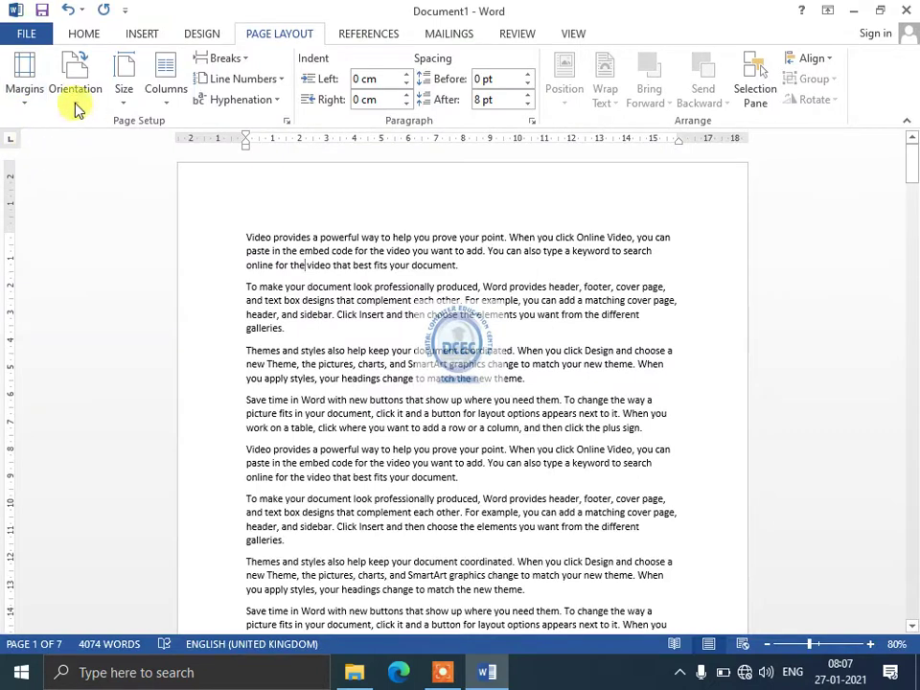
pyautogui.click(75, 96)
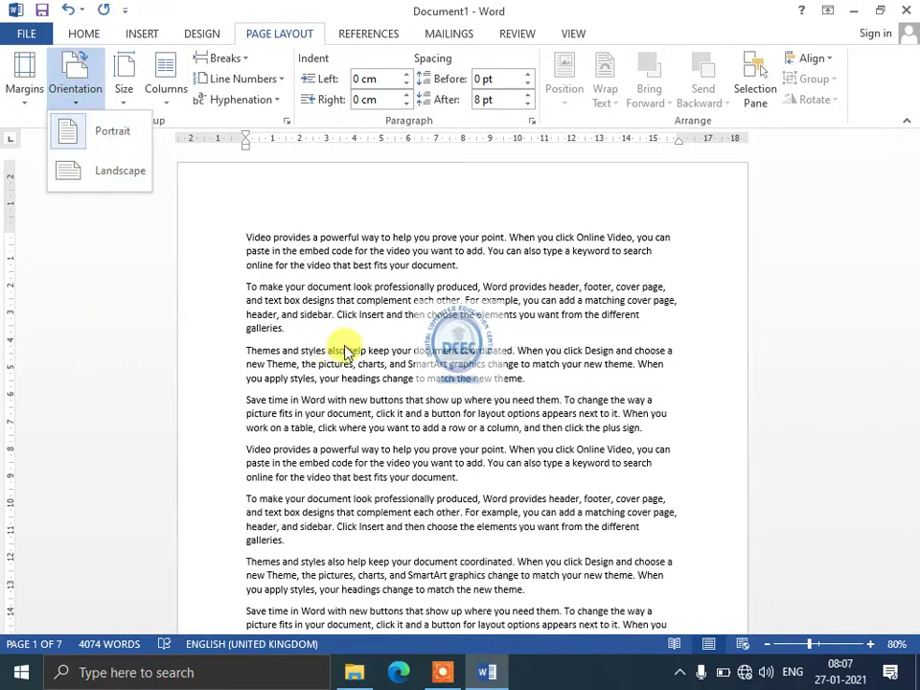
pyautogui.click(347, 353)
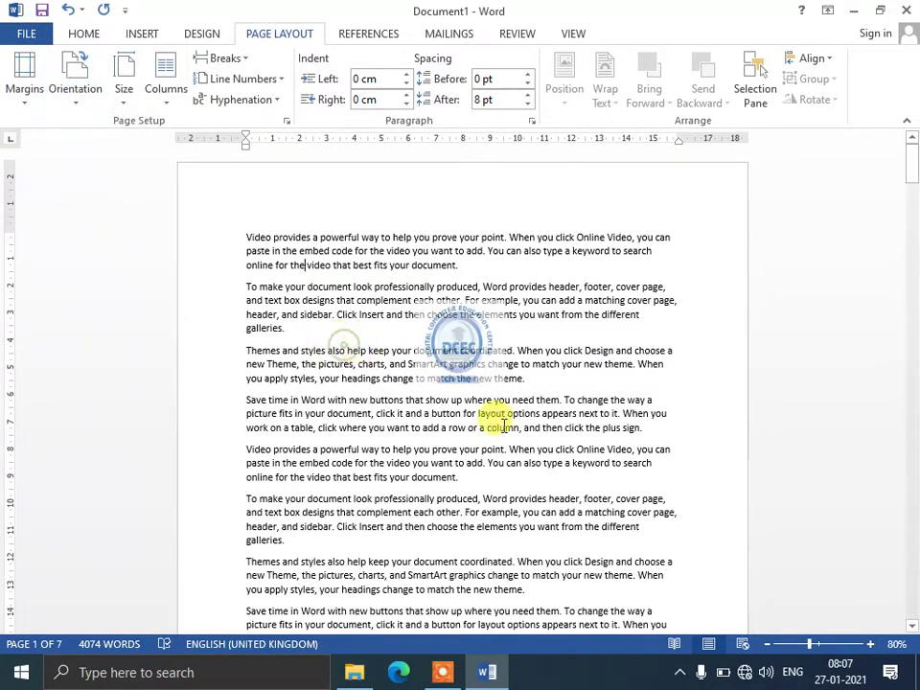
pyautogui.click(768, 644)
pyautogui.click(769, 644)
pyautogui.click(769, 644)
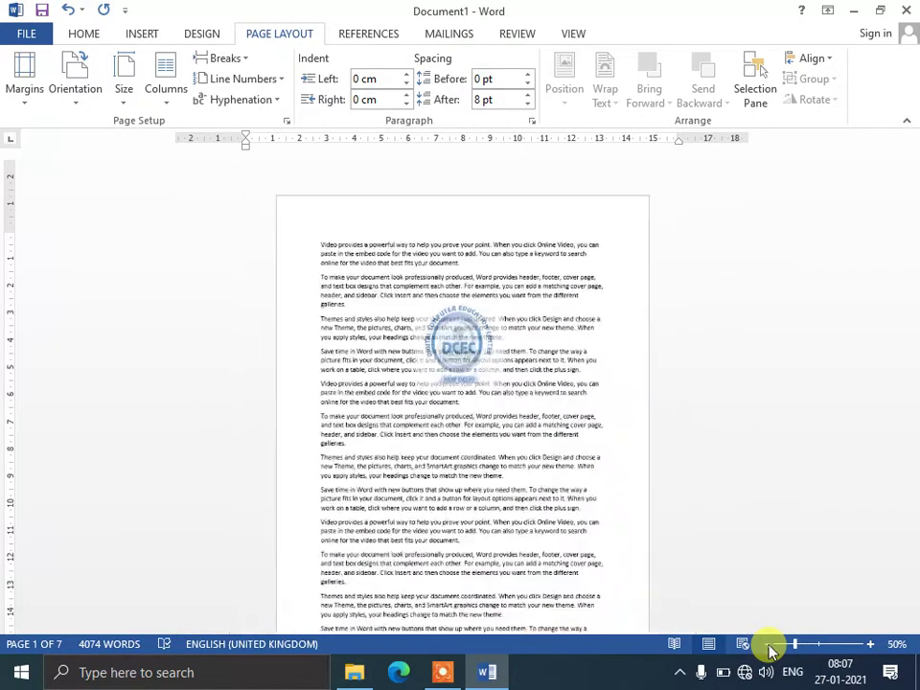
pyautogui.click(769, 644)
pyautogui.click(769, 644)
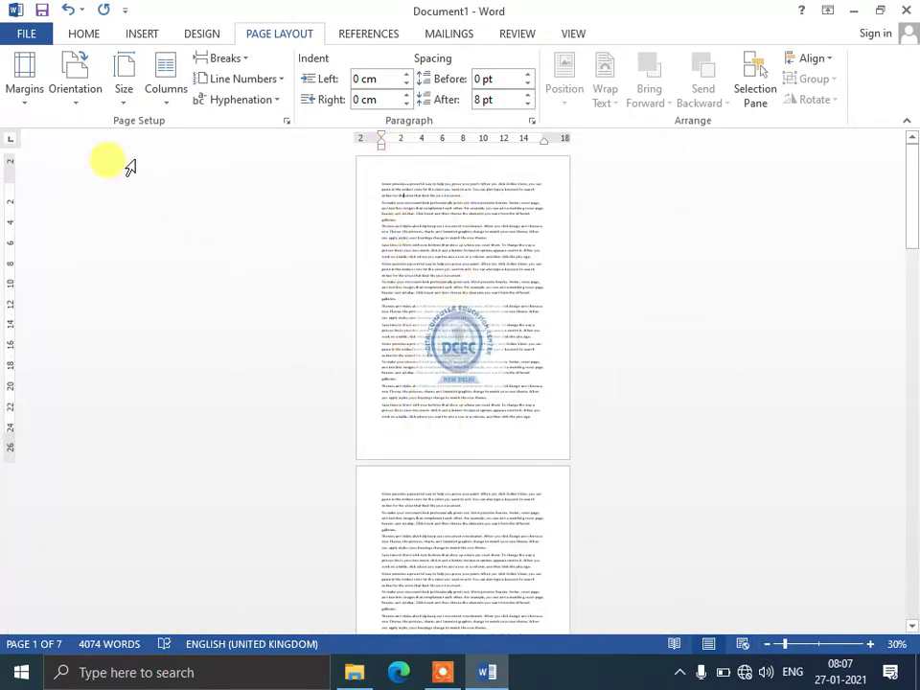
pyautogui.click(75, 104)
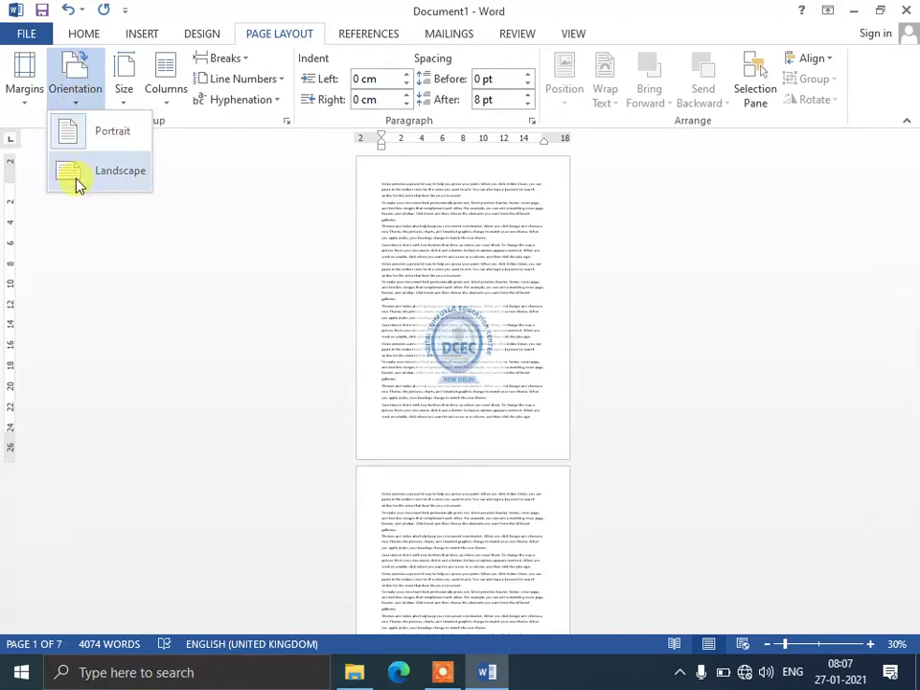
pyautogui.click(82, 220)
pyautogui.click(76, 92)
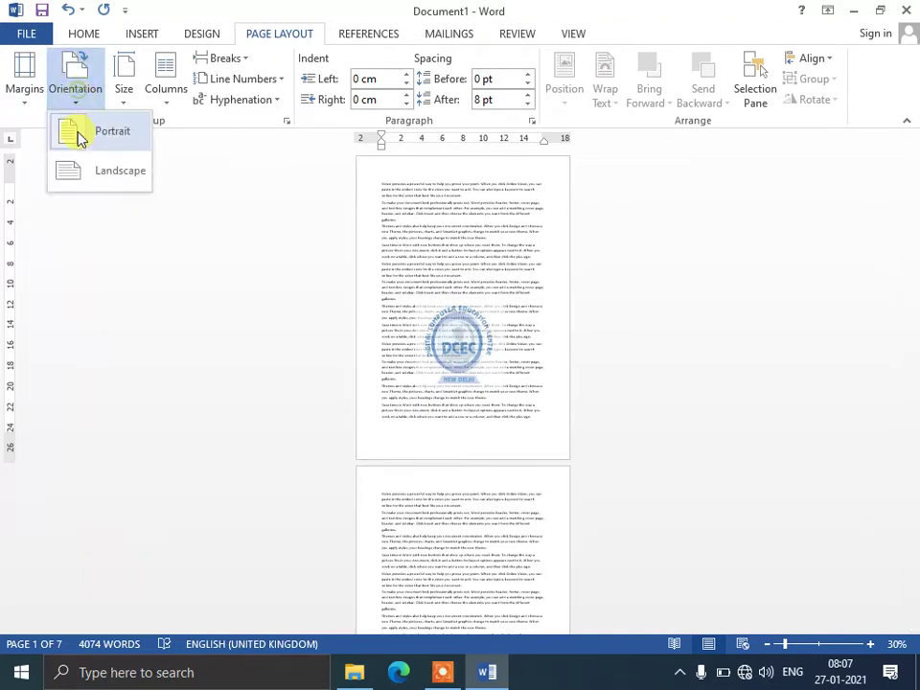
pyautogui.click(103, 184)
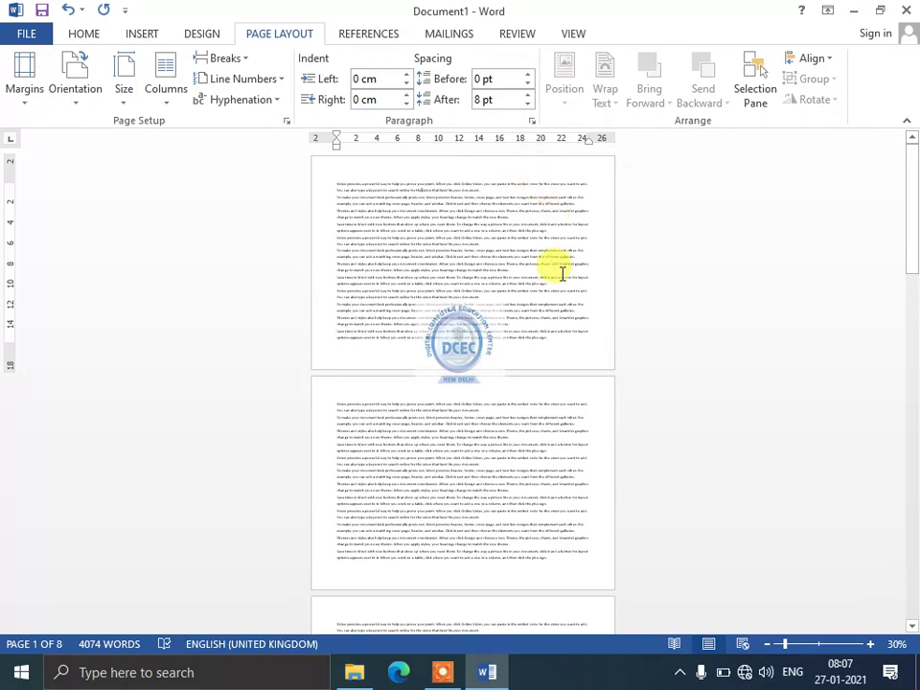
pyautogui.click(71, 100)
pyautogui.click(79, 133)
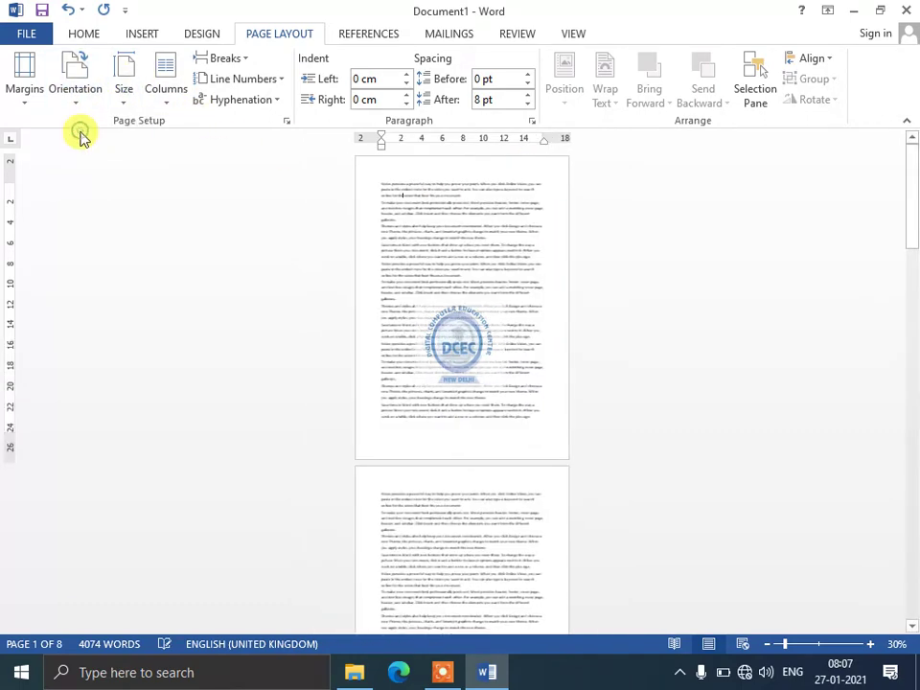
pyautogui.click(27, 32)
# Set the print orientation to Landscape, giving 8 wide pages, and return to editing.
pyautogui.click(31, 249)
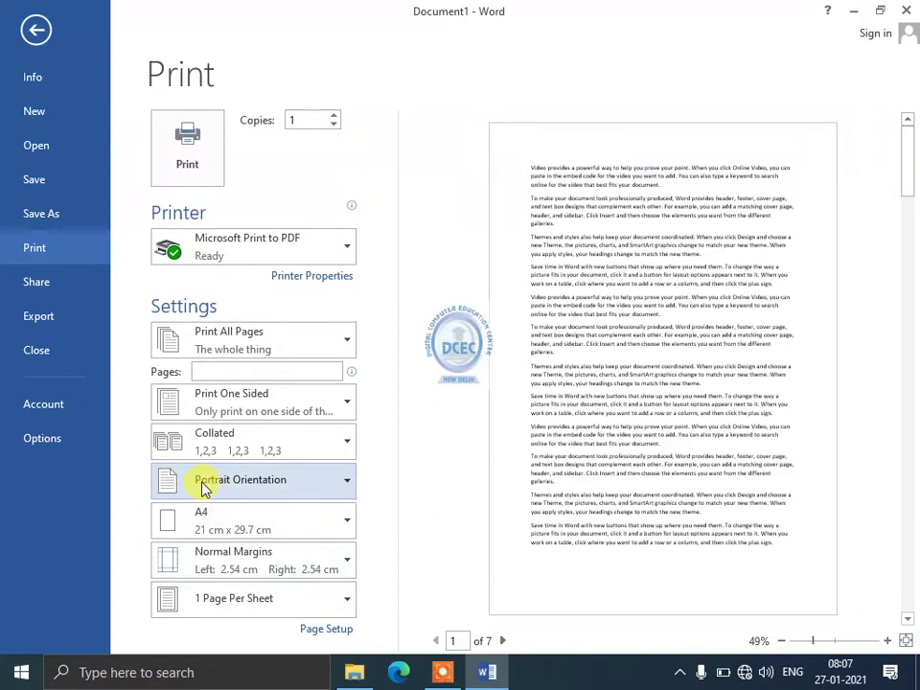
pyautogui.click(234, 490)
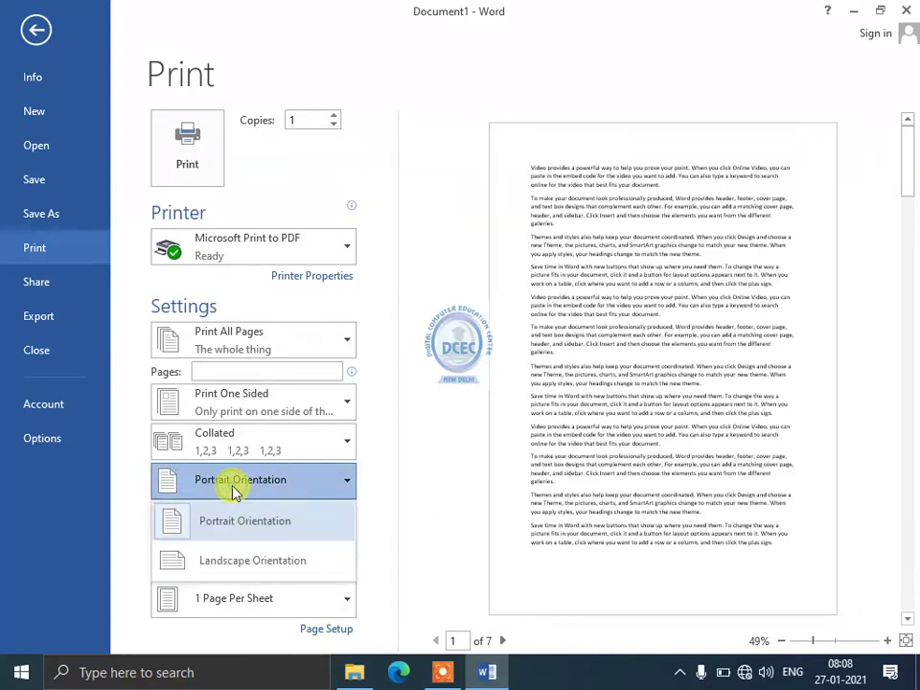
pyautogui.click(220, 560)
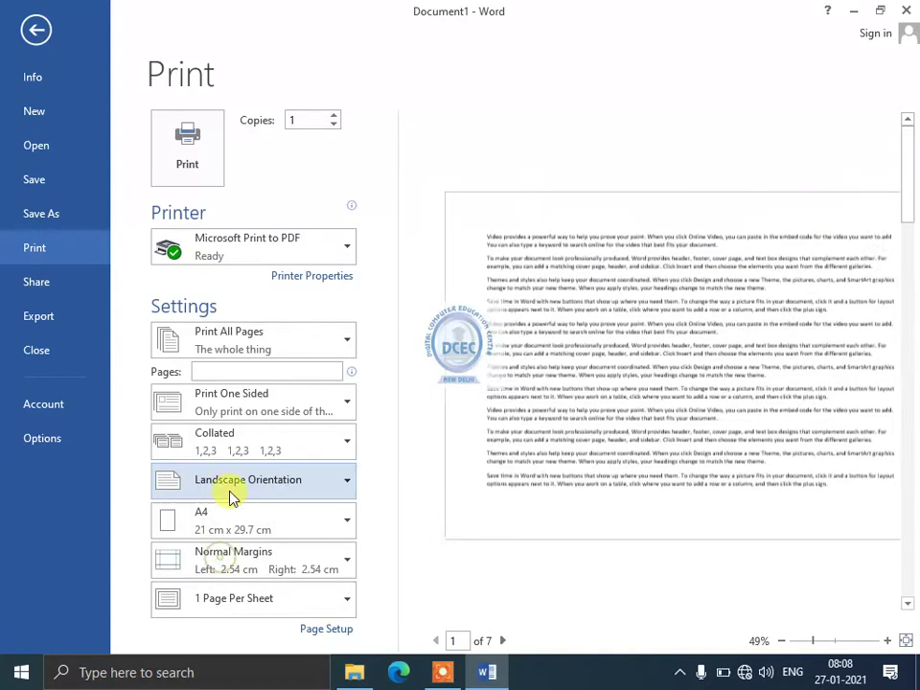
pyautogui.click(228, 484)
pyautogui.click(223, 530)
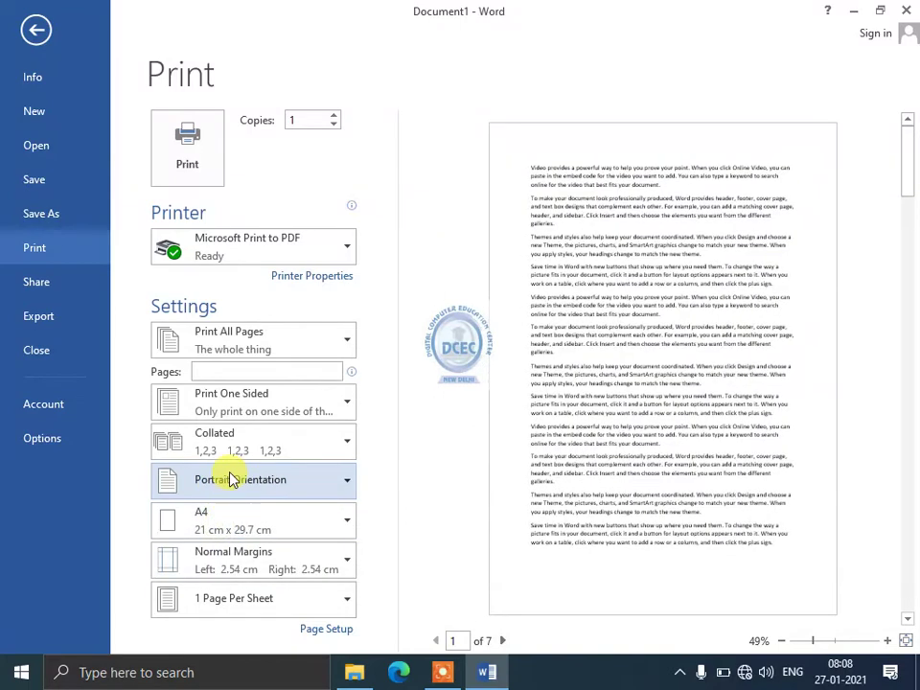
pyautogui.click(230, 481)
pyautogui.click(208, 562)
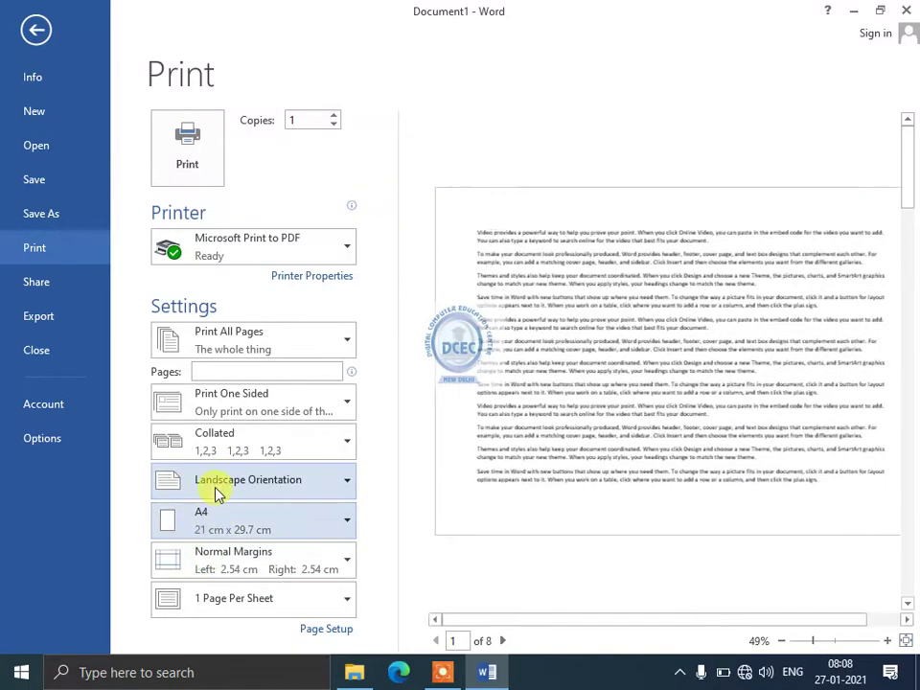
pyautogui.click(35, 23)
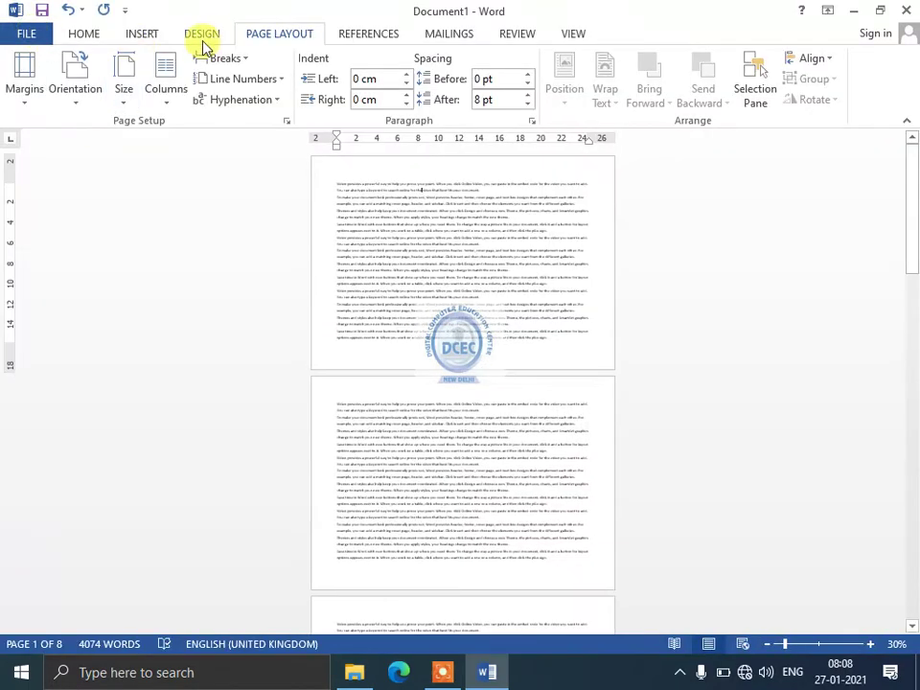
# Switch the pages back to Portrait and review paper sizes, keeping A4, in More Paper Sizes.
pyautogui.click(125, 97)
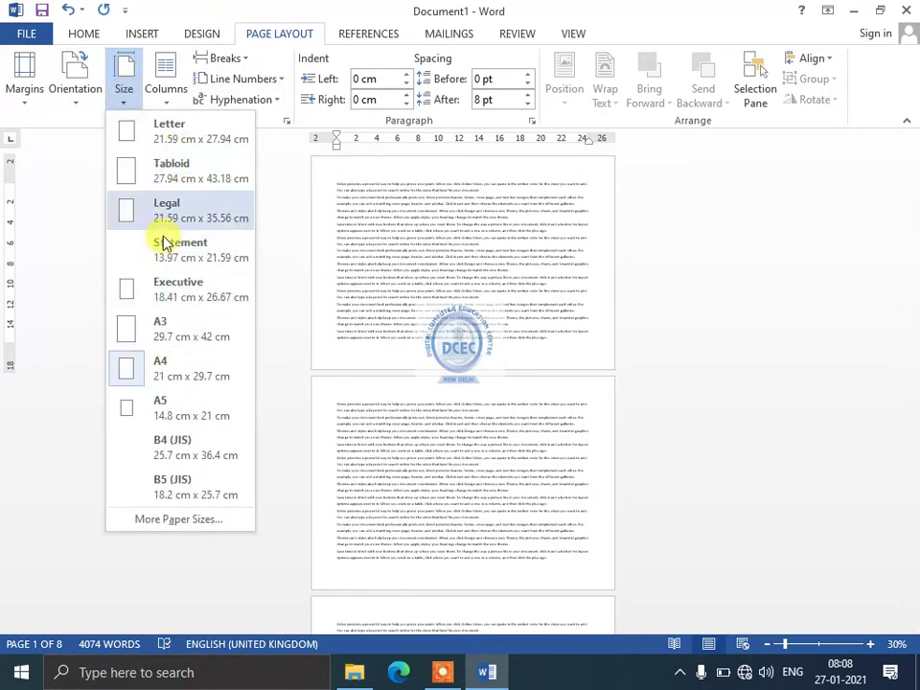
pyautogui.click(70, 135)
pyautogui.click(76, 96)
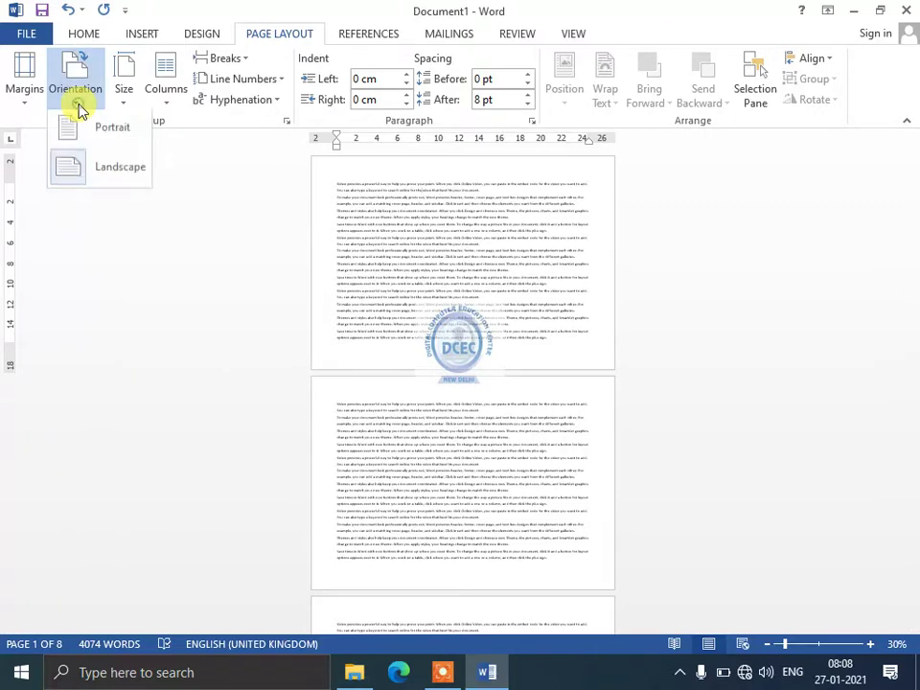
pyautogui.click(86, 131)
pyautogui.click(119, 100)
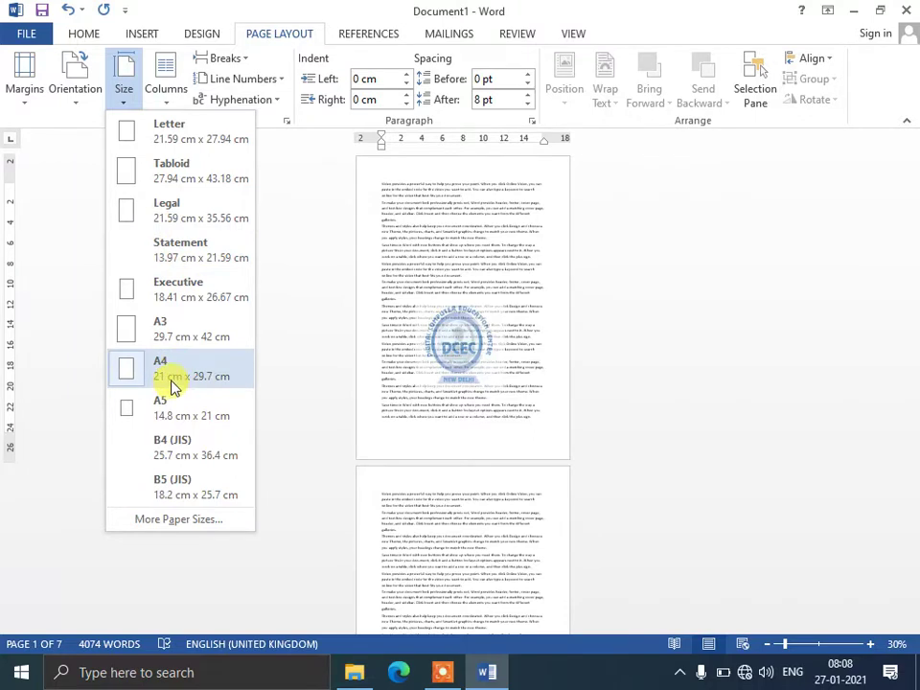
pyautogui.click(144, 521)
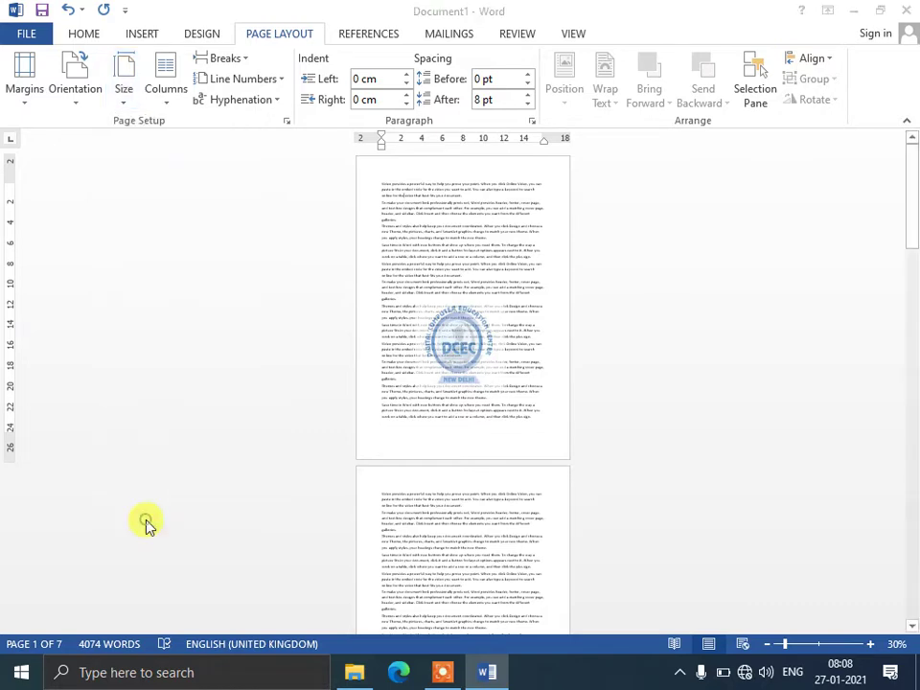
# Move and close the Page Setup window, then show the document's Info page in Backstage.
pyautogui.moveTo(246, 15); pyautogui.dragTo(274, 124)
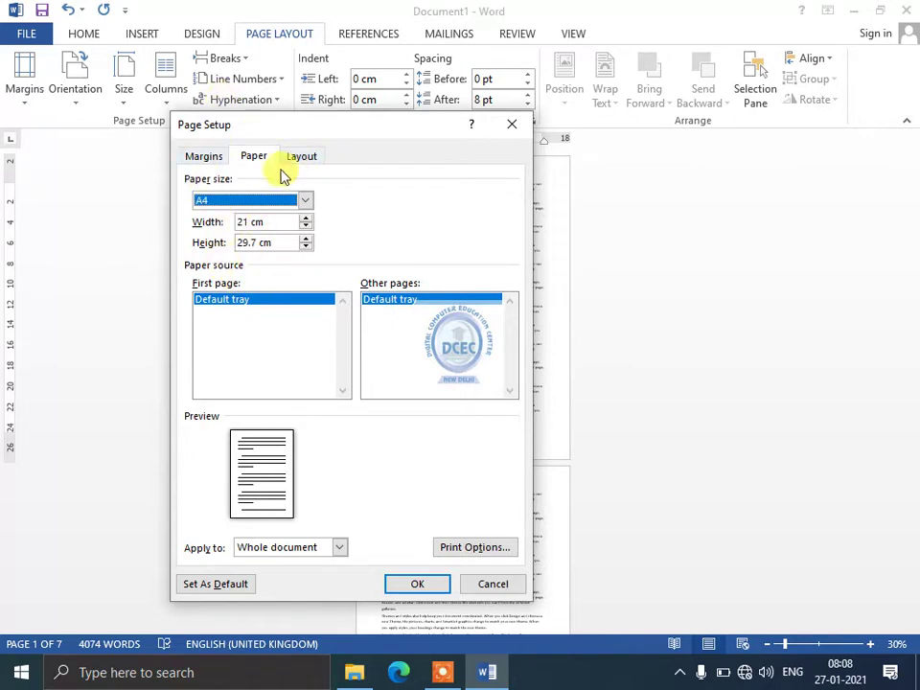
pyautogui.click(512, 123)
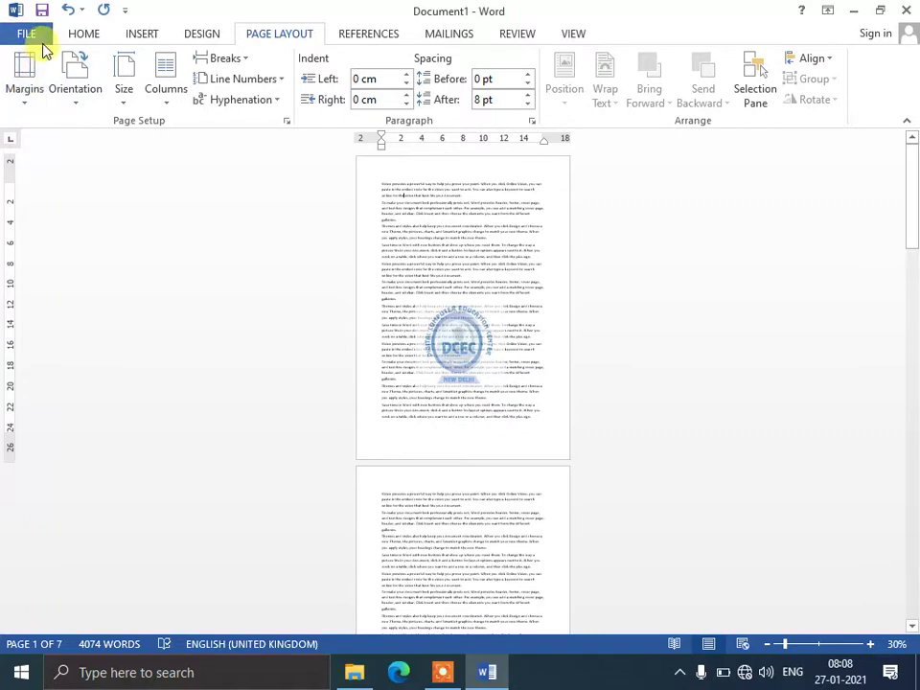
pyautogui.click(26, 33)
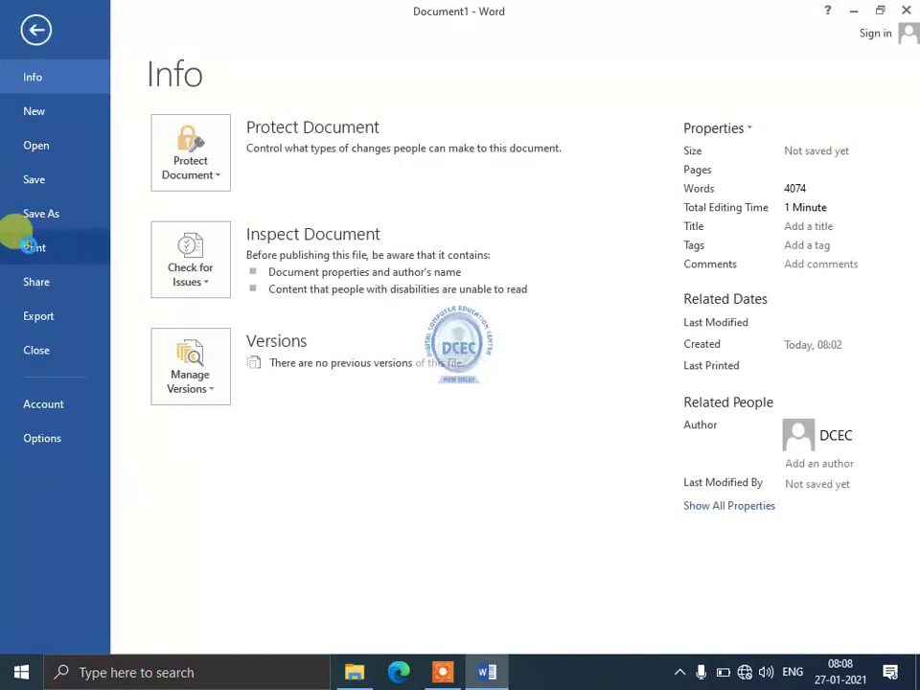
# In Print view, check the orientation, margin and paper size lists, keeping Portrait, Normal and A4.
pyautogui.click(35, 246)
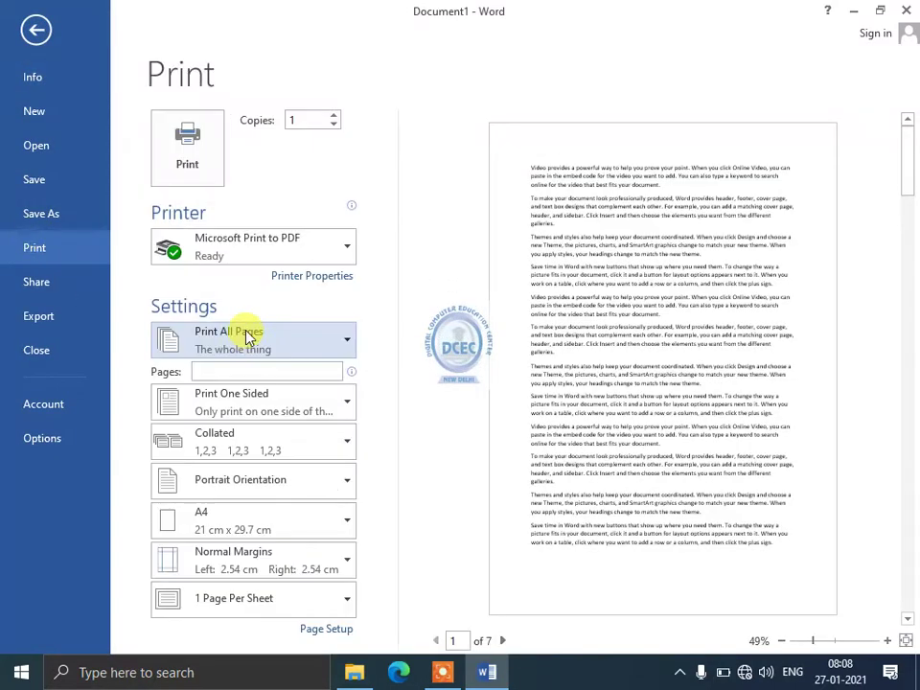
pyautogui.click(278, 484)
pyautogui.click(345, 543)
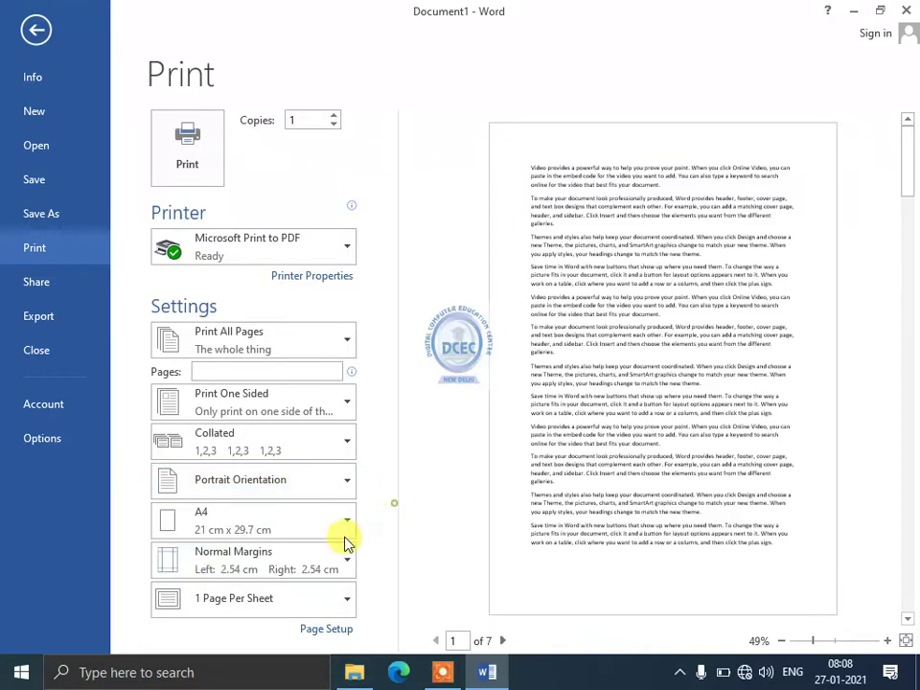
pyautogui.click(251, 559)
pyautogui.click(450, 574)
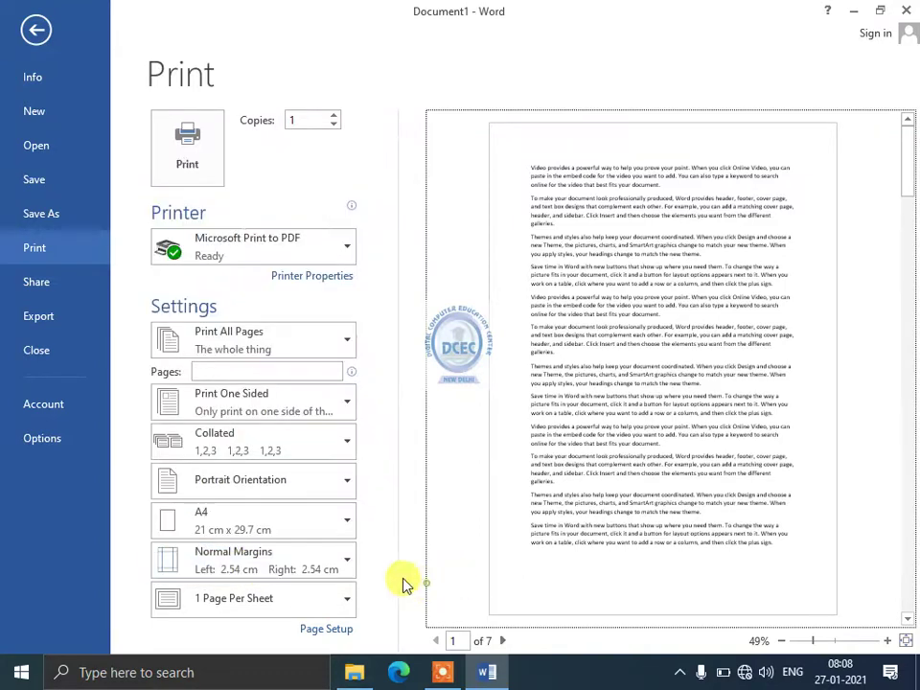
pyautogui.click(266, 521)
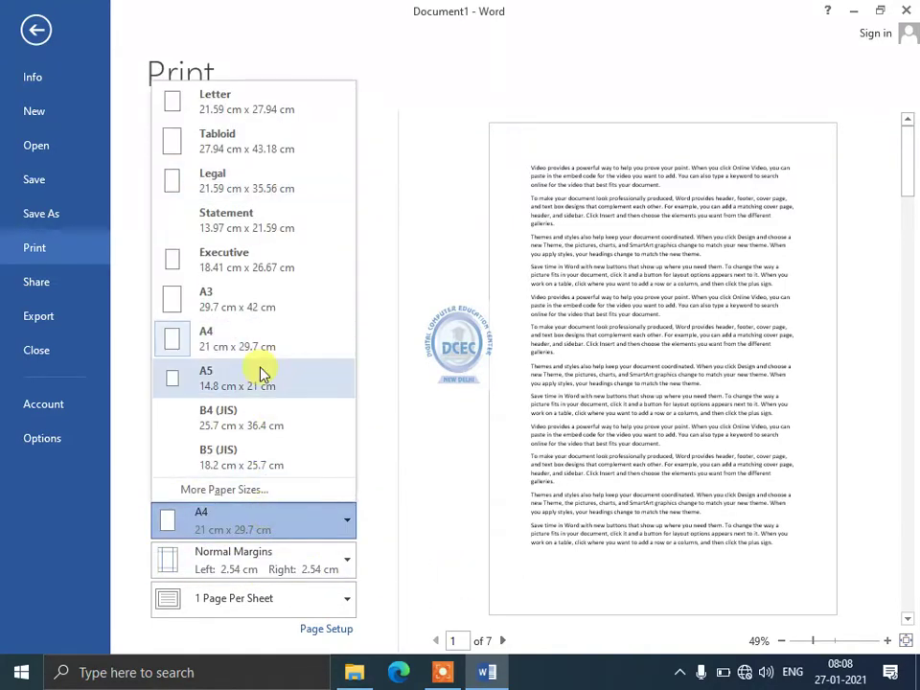
# Look through the Page Setup Margins and Paper tabs and close it without changes.
pyautogui.click(203, 490)
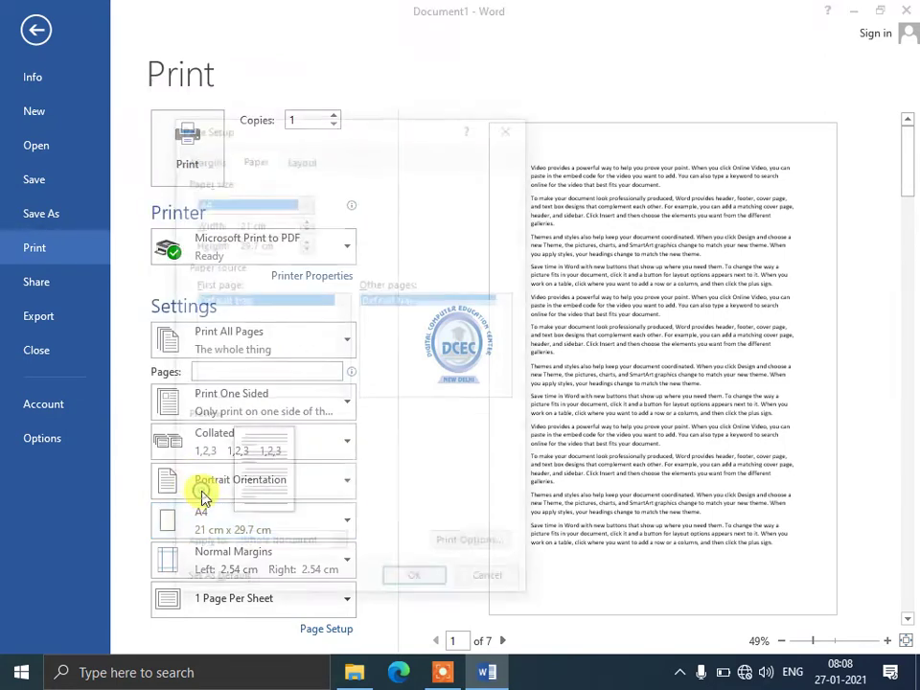
pyautogui.click(201, 157)
pyautogui.click(241, 161)
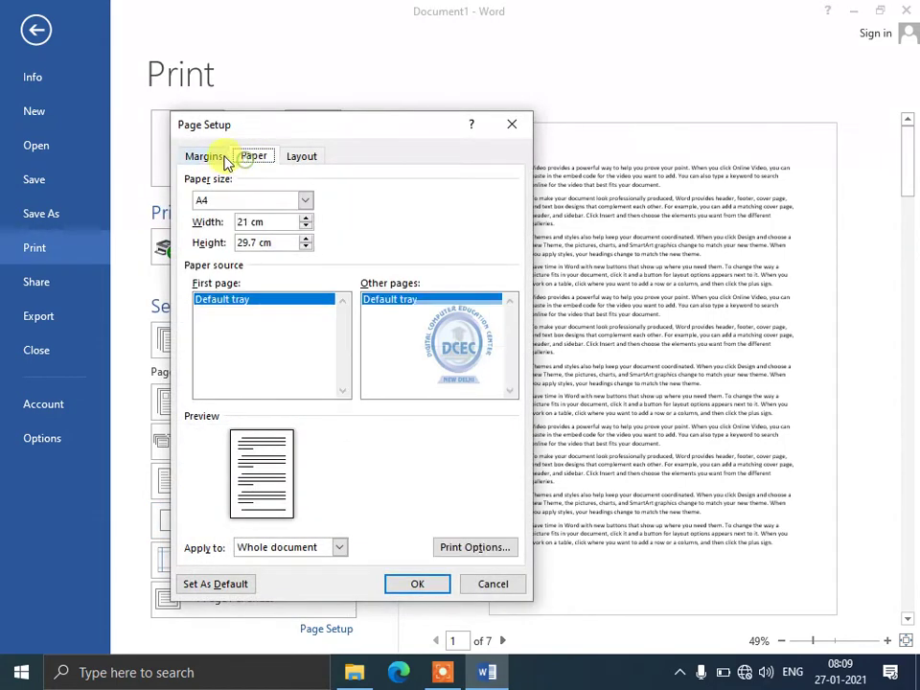
pyautogui.click(222, 158)
pyautogui.click(242, 161)
pyautogui.click(223, 158)
pyautogui.click(240, 161)
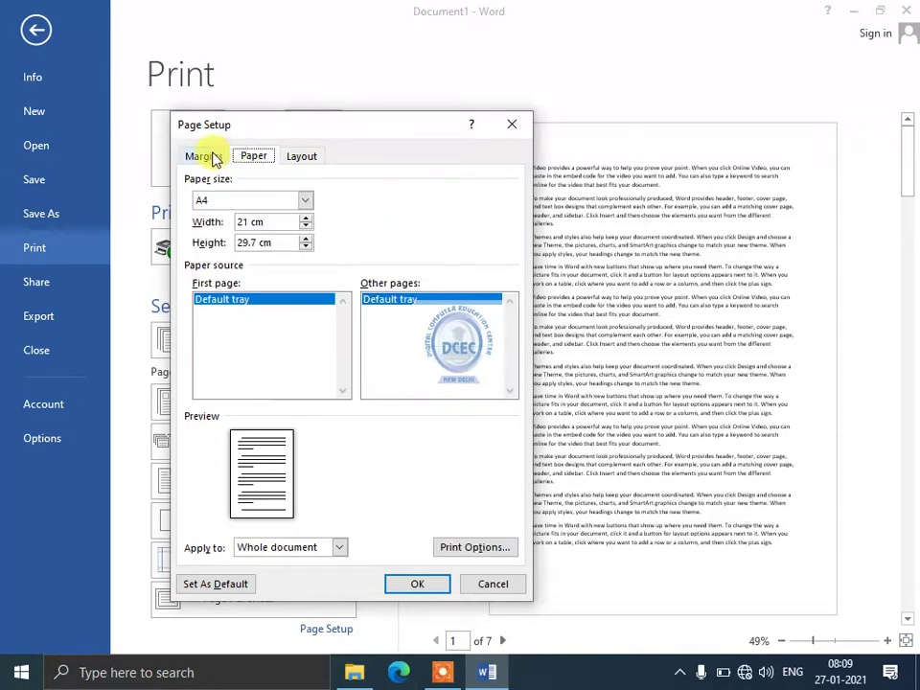
pyautogui.click(214, 154)
pyautogui.click(511, 124)
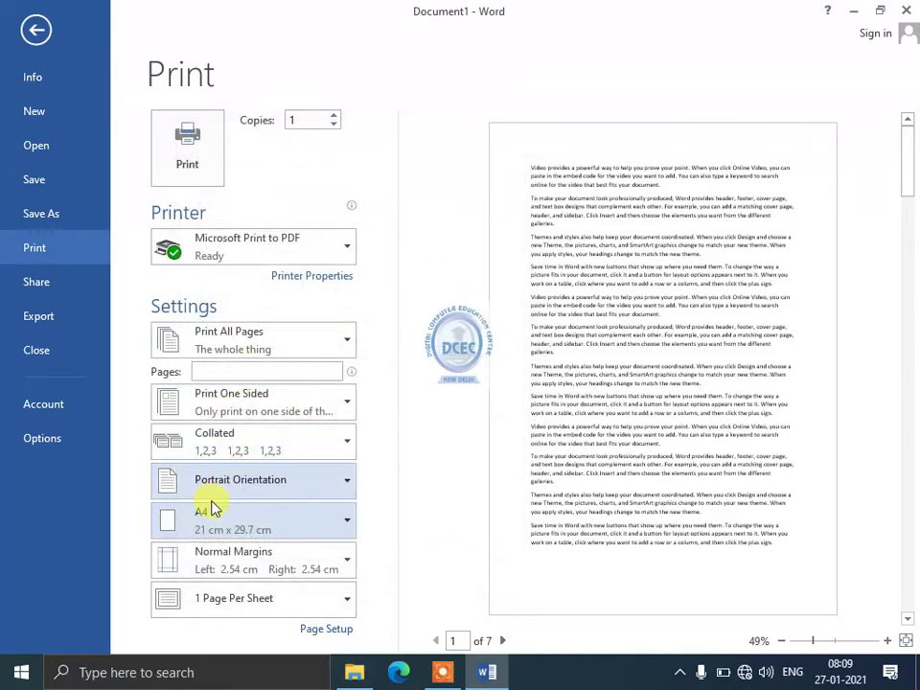
# Back in the document, review the Margins, Orientation and Size lists without changing them.
pyautogui.click(28, 29)
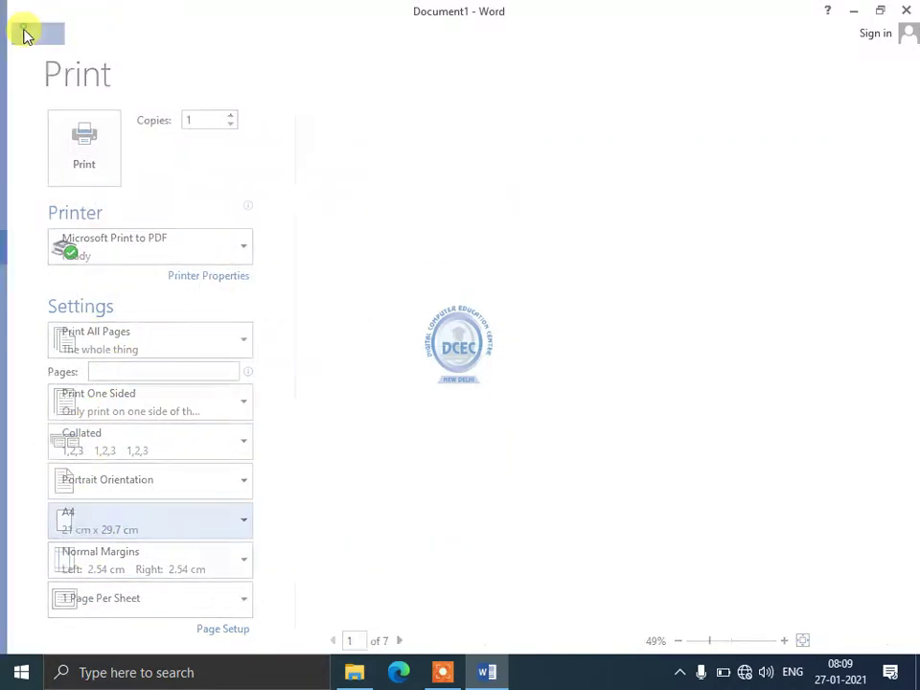
pyautogui.click(27, 88)
pyautogui.click(77, 95)
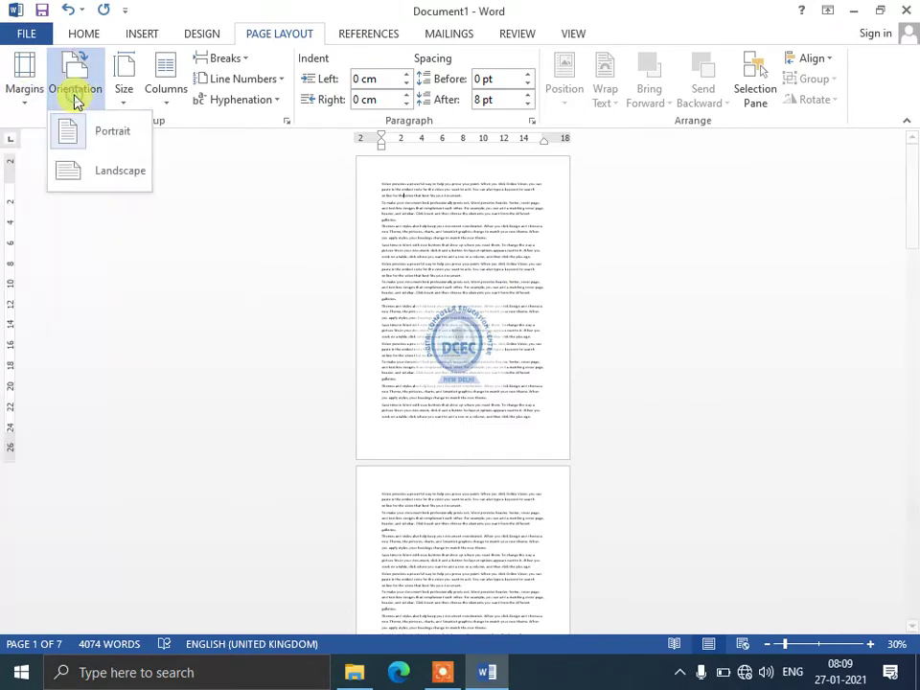
pyautogui.click(119, 91)
pyautogui.click(57, 211)
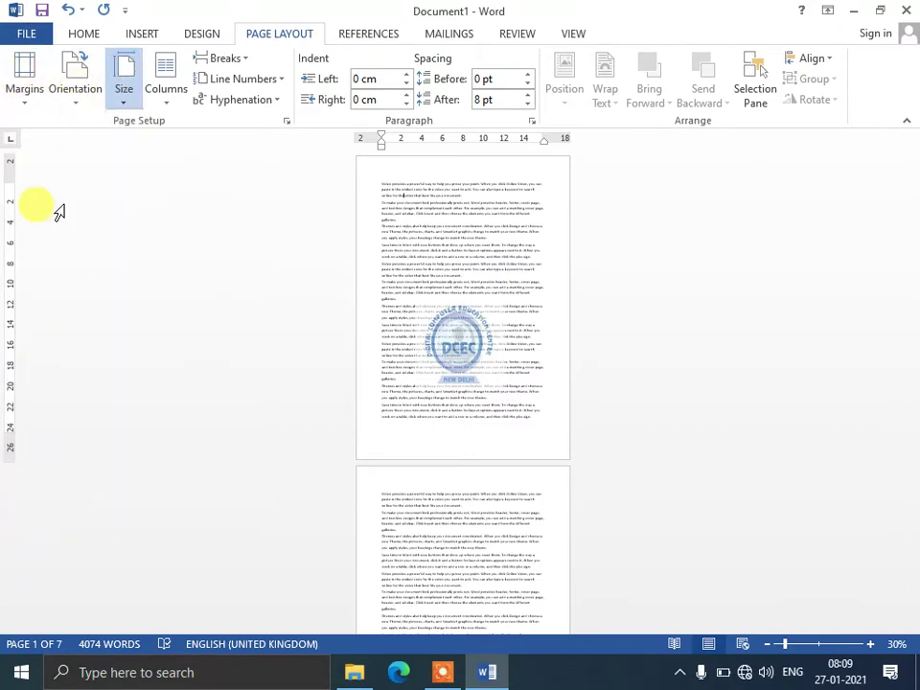
# Zoom the page to 100% and return to the Print settings with 3 copies.
pyautogui.click(868, 644)
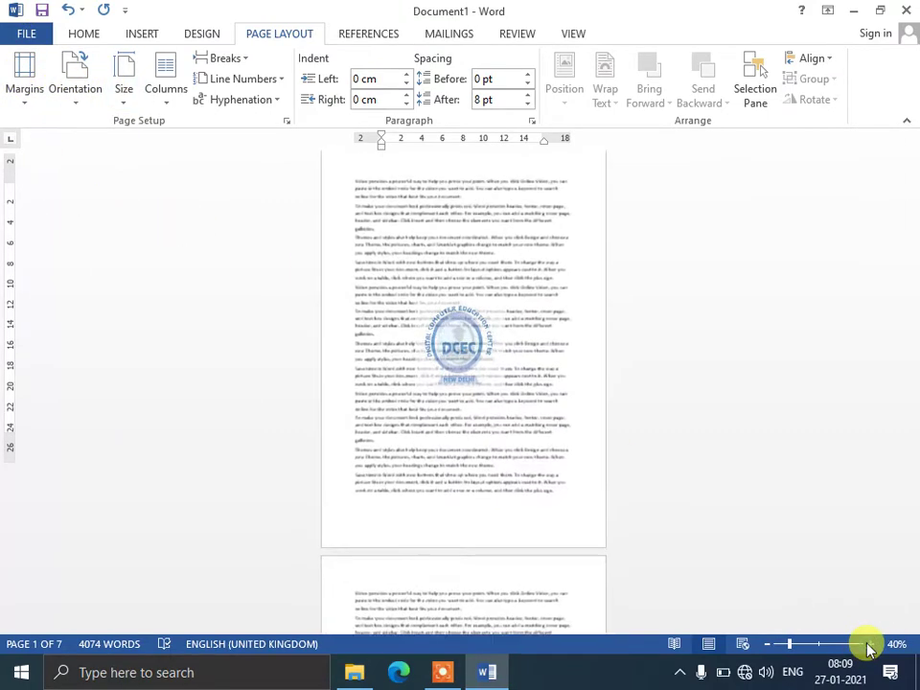
pyautogui.click(868, 644)
pyautogui.click(868, 644)
pyautogui.click(867, 644)
pyautogui.click(868, 644)
pyautogui.click(865, 643)
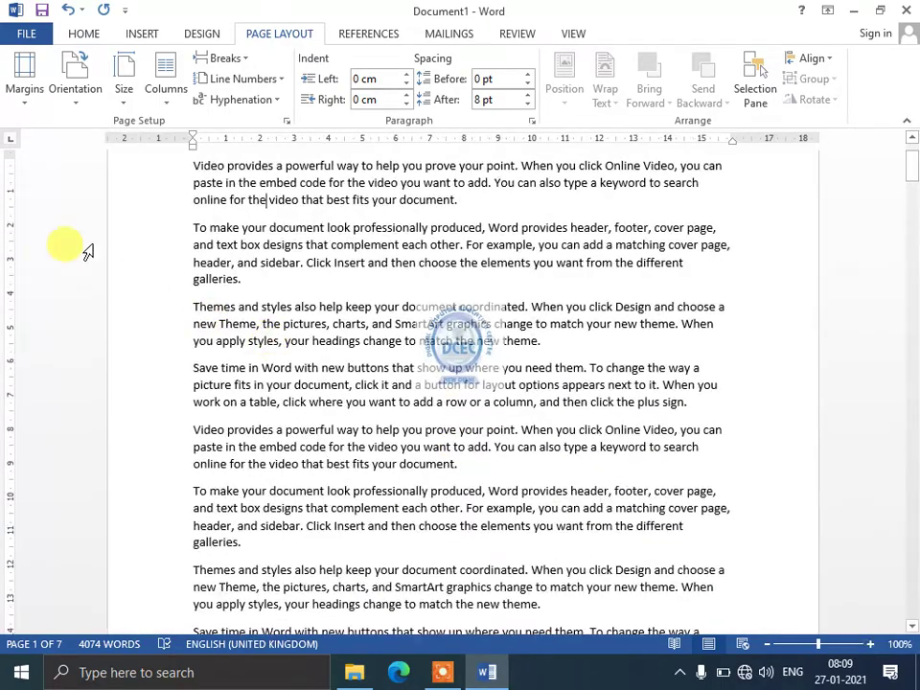
pyautogui.click(29, 34)
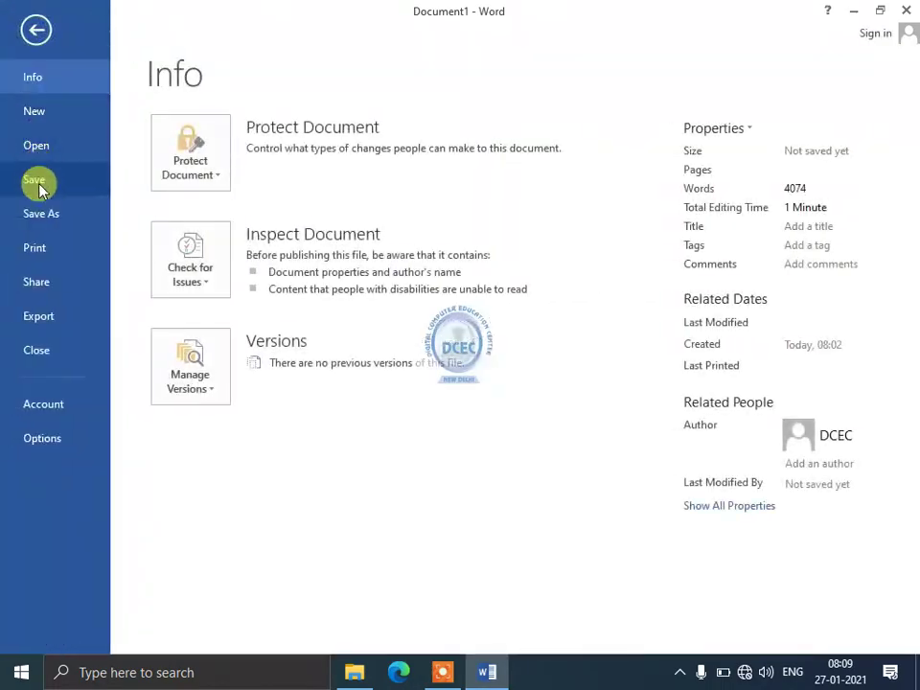
pyautogui.click(38, 247)
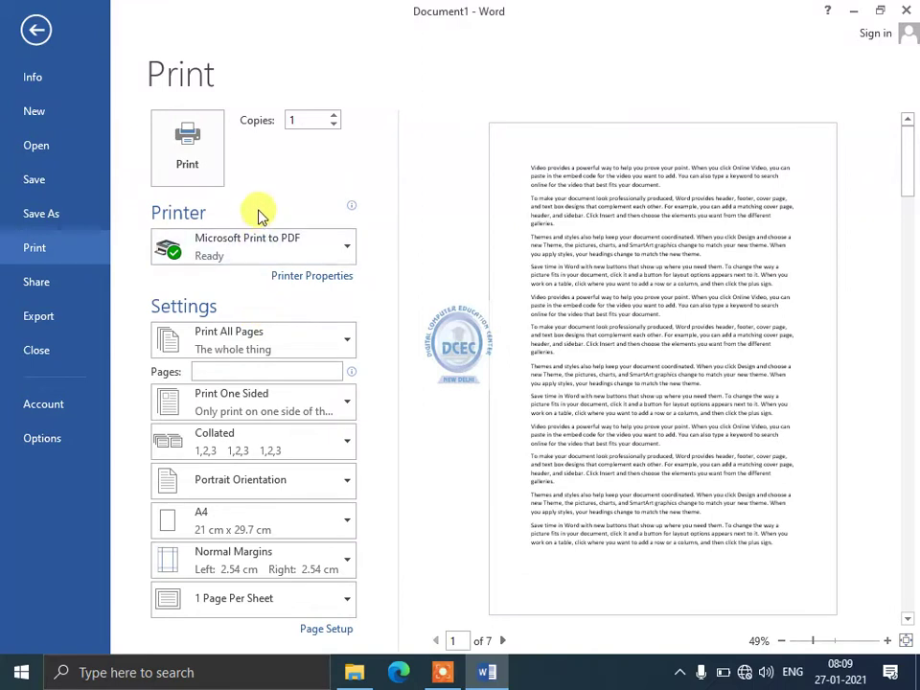
pyautogui.moveTo(253, 246)
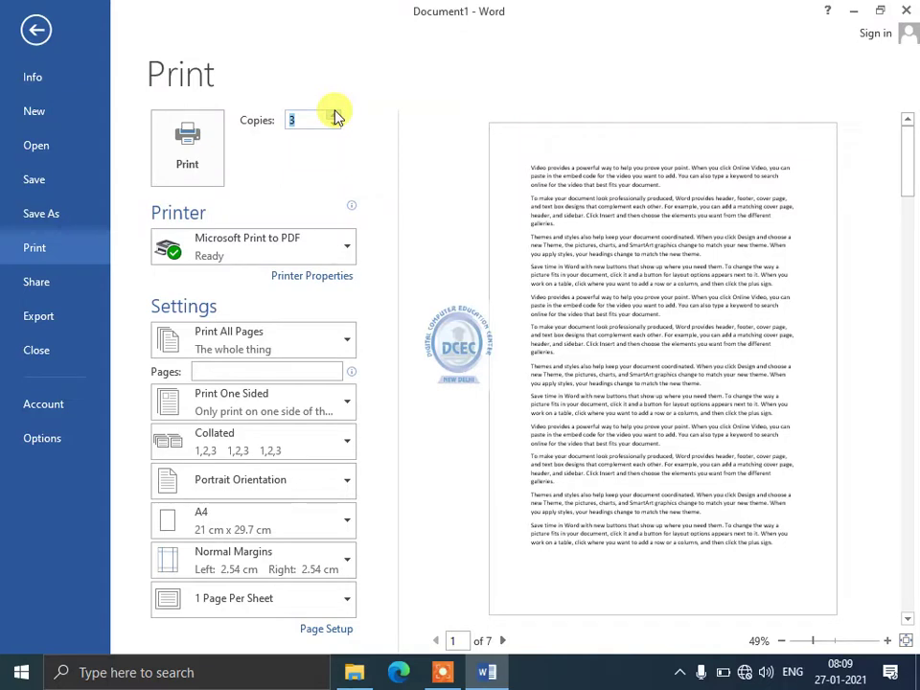
# Browse the printer list twice, keeping Microsoft Print to PDF selected.
pyautogui.click(257, 250)
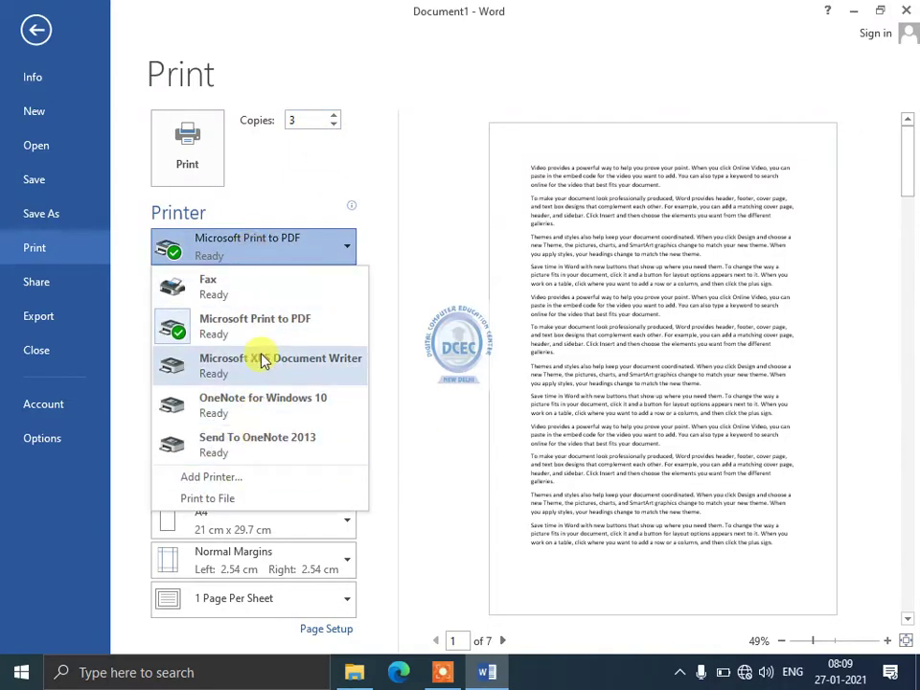
pyautogui.click(372, 155)
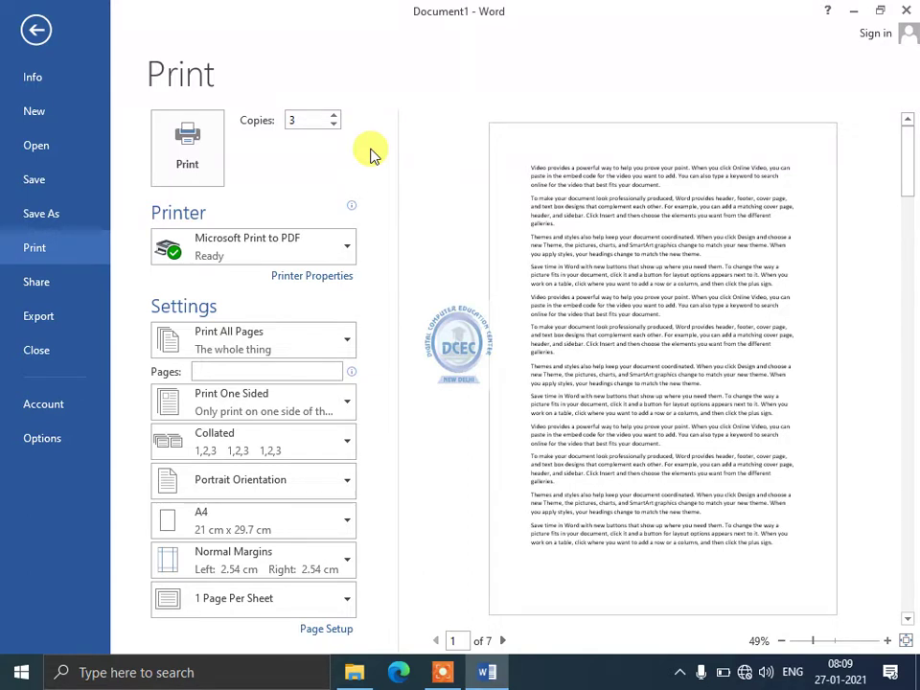
pyautogui.click(324, 251)
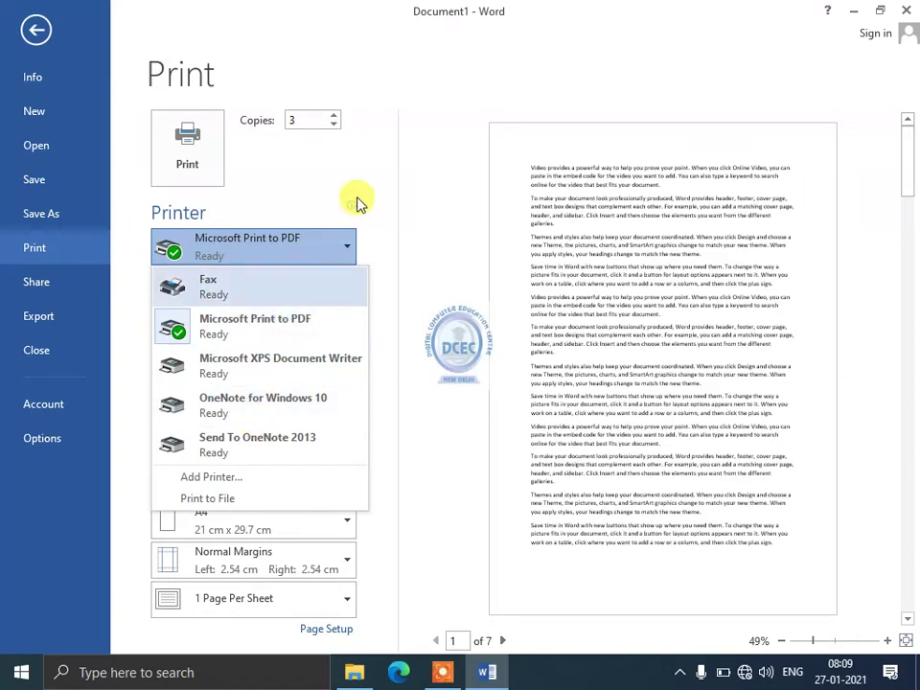
pyautogui.click(365, 144)
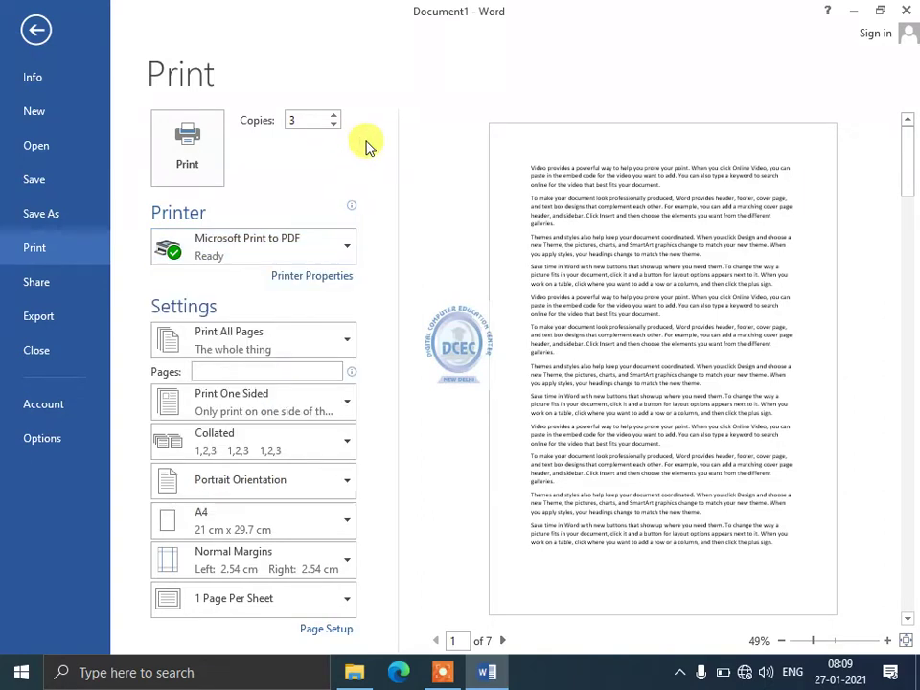
# Switch the printer to Microsoft XPS Document Writer, then to Fax.
pyautogui.click(254, 242)
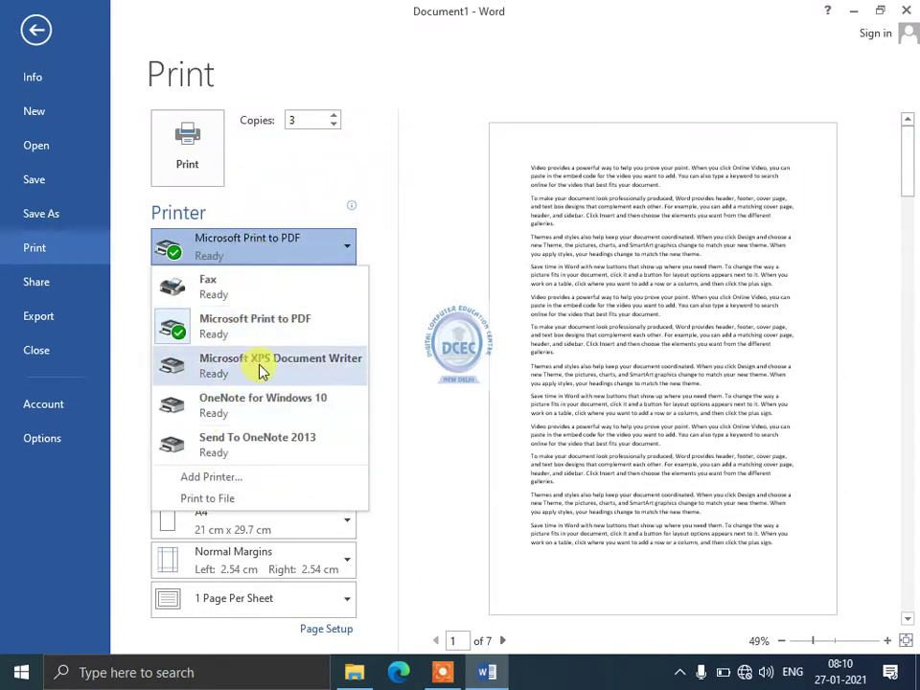
pyautogui.click(259, 369)
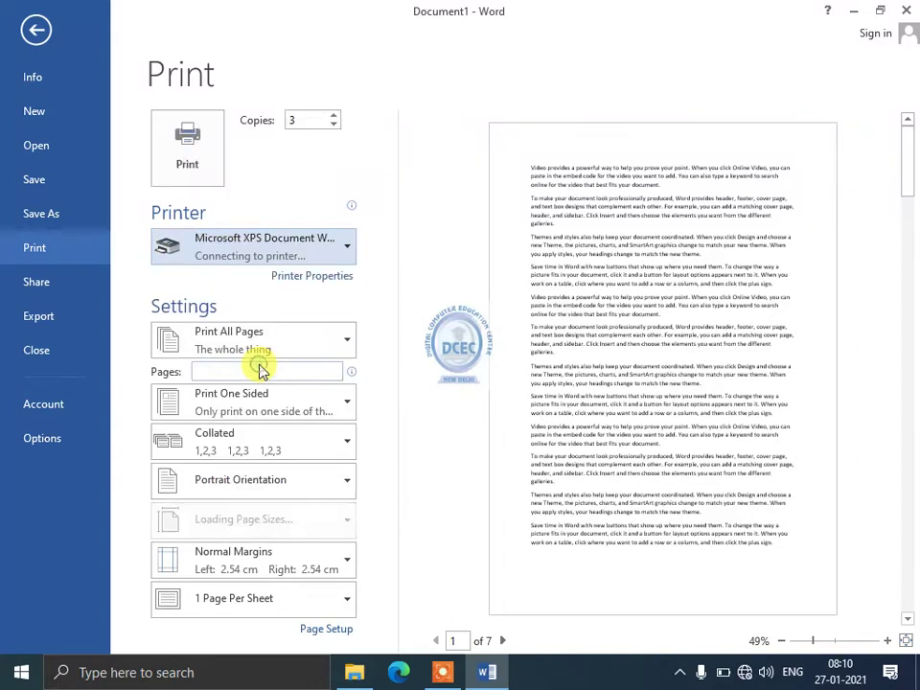
pyautogui.click(261, 251)
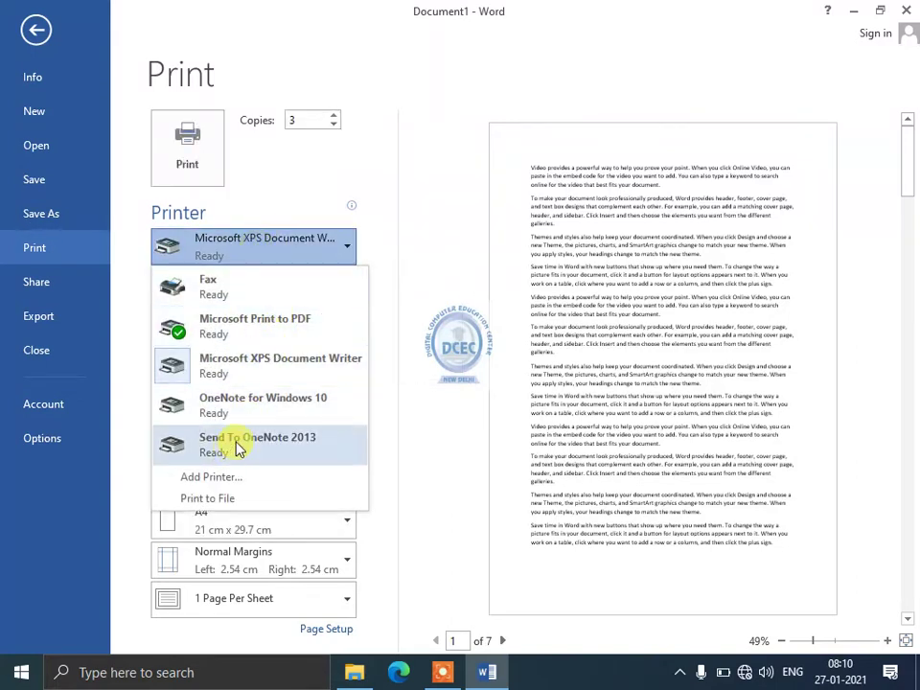
pyautogui.click(230, 288)
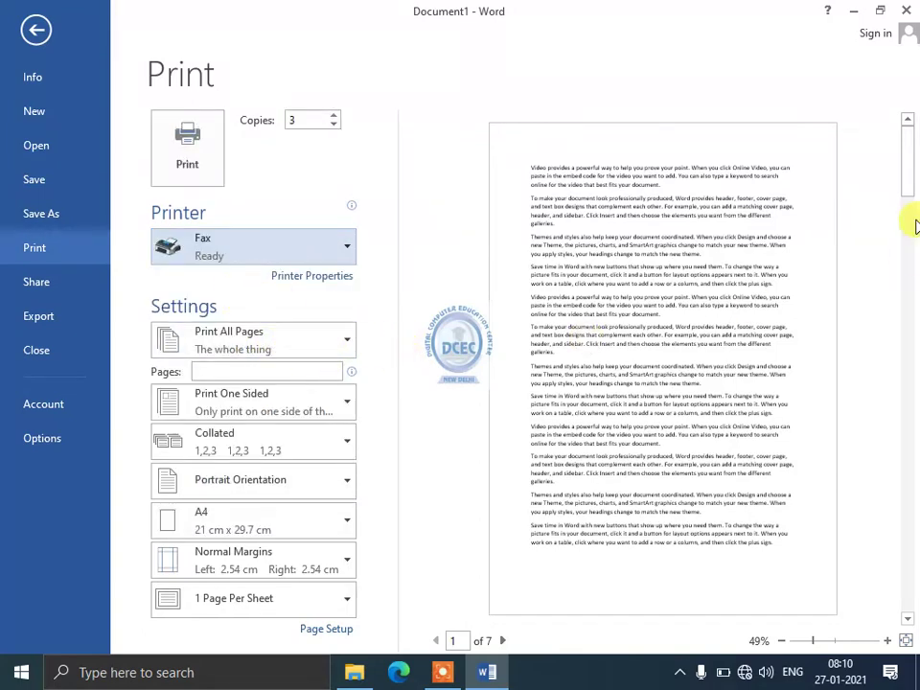
pyautogui.click(909, 182)
pyautogui.moveTo(908, 187); pyautogui.dragTo(908, 242)
pyautogui.click(289, 353)
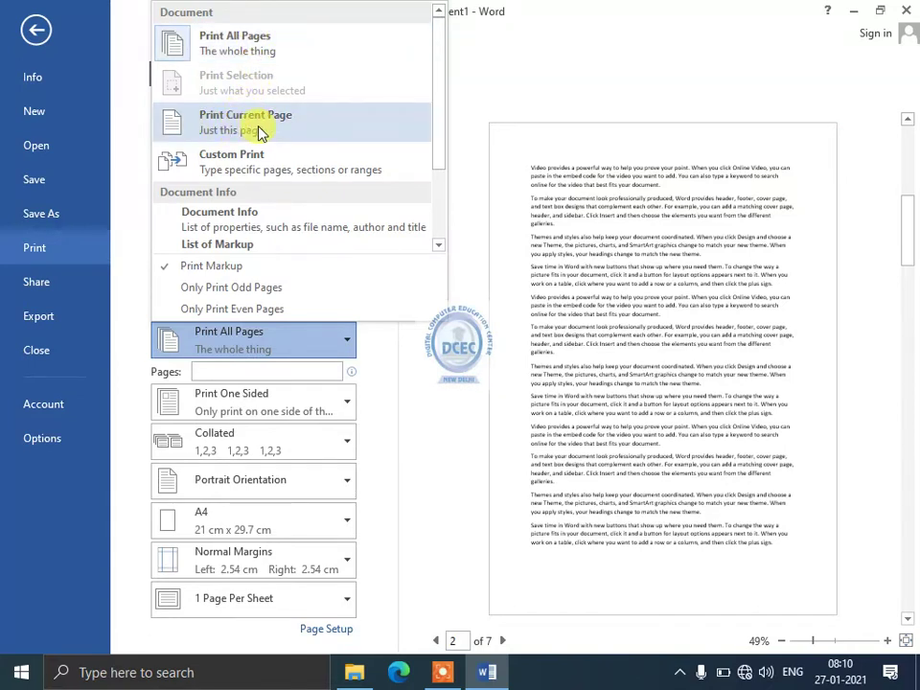
# Set the print range to Print Current Page.
pyautogui.click(255, 48)
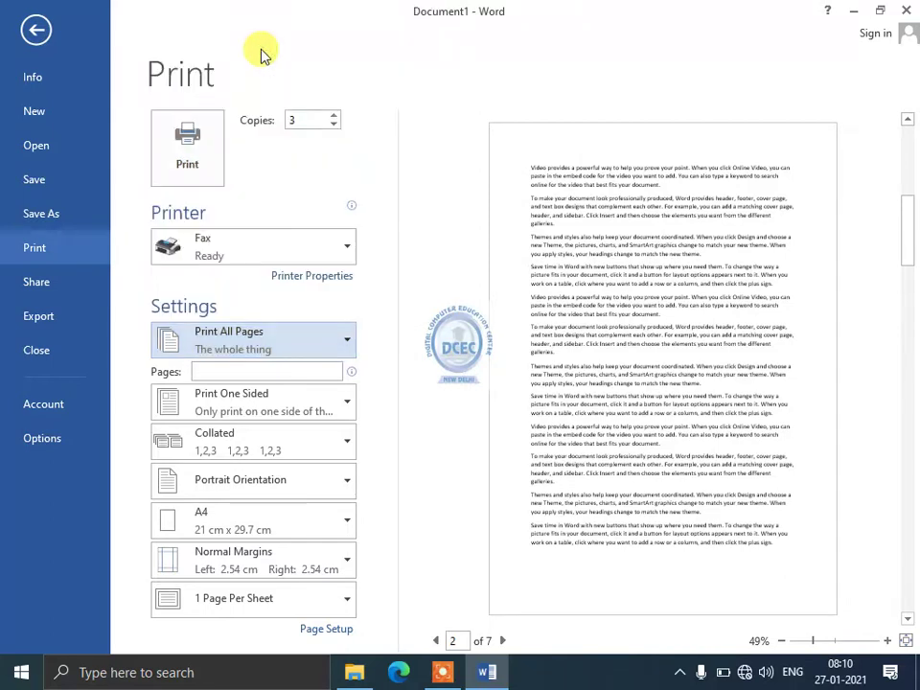
pyautogui.click(251, 333)
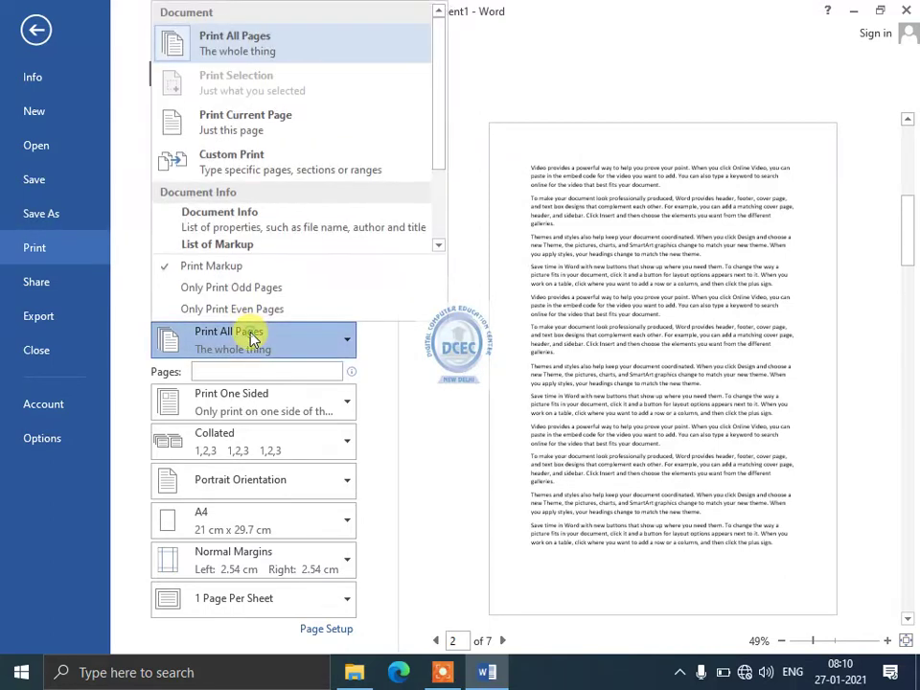
pyautogui.click(265, 130)
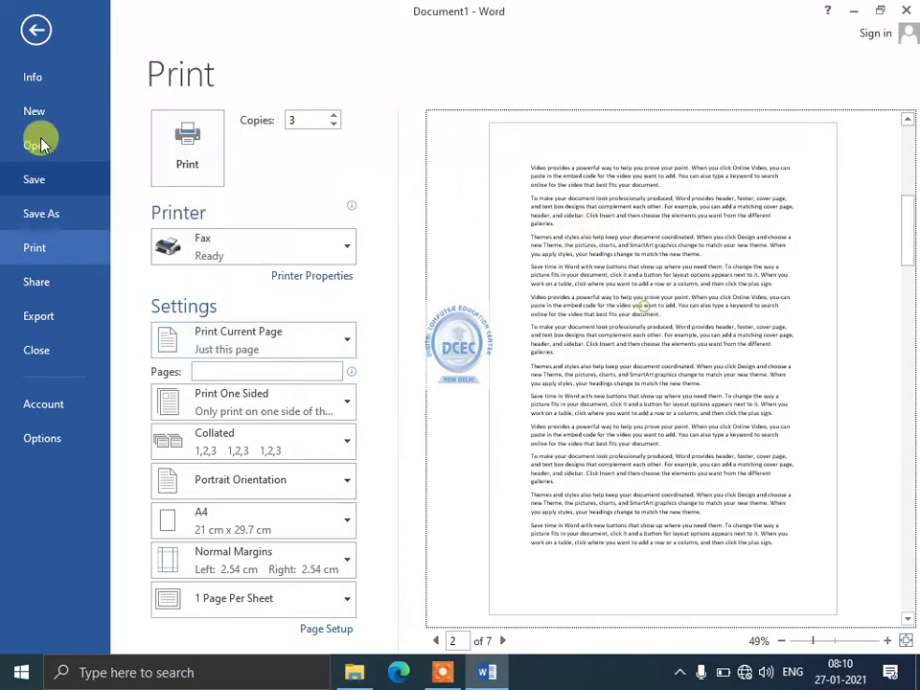
# Go back to the document, place the cursor on page 3, and reopen Print with Ctrl+P.
pyautogui.click(34, 35)
pyautogui.moveTo(910, 177); pyautogui.dragTo(901, 331)
pyautogui.click(554, 335)
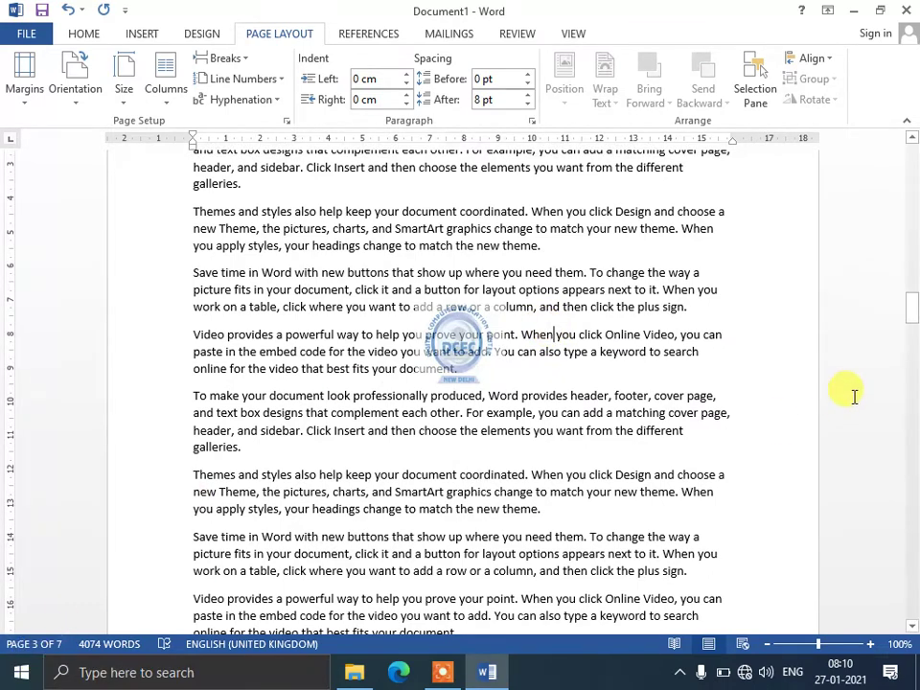
pyautogui.moveTo(912, 313); pyautogui.dragTo(911, 167)
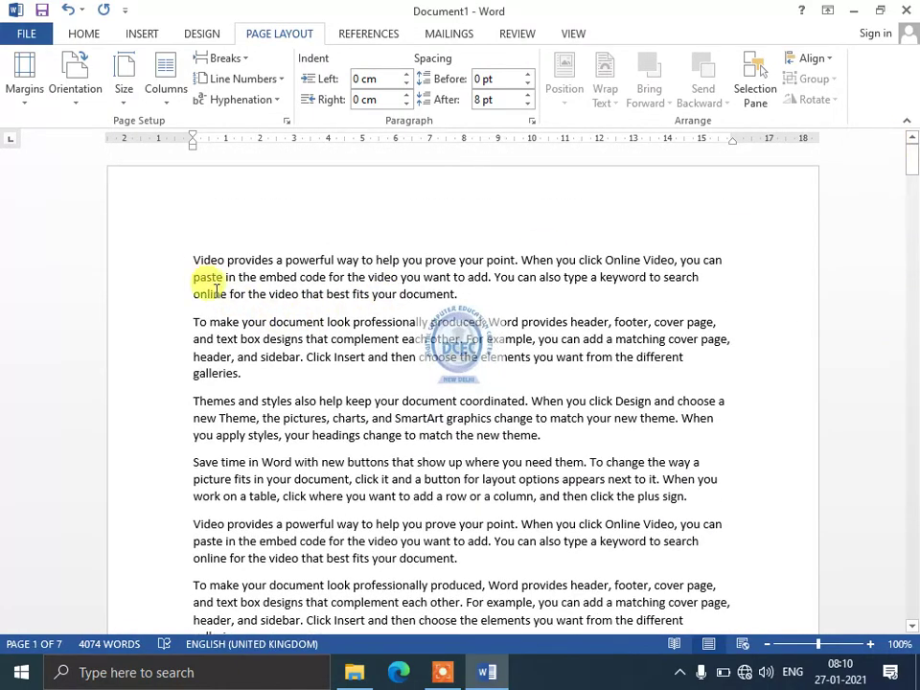
pyautogui.moveTo(192, 254); pyautogui.dragTo(549, 441)
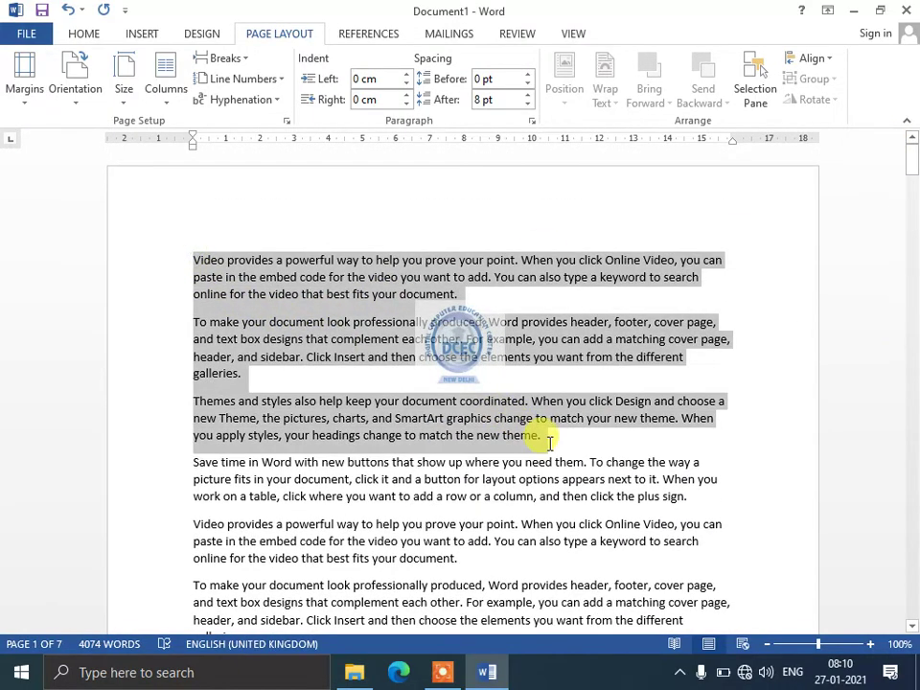
pyautogui.click(388, 364)
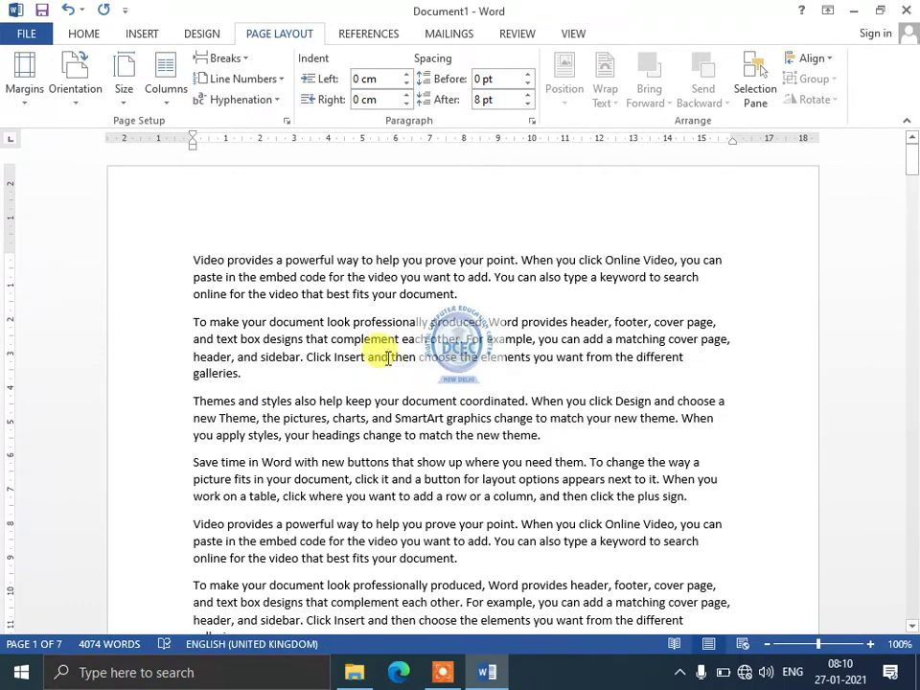
pyautogui.hotkey('ctrl', 'p')
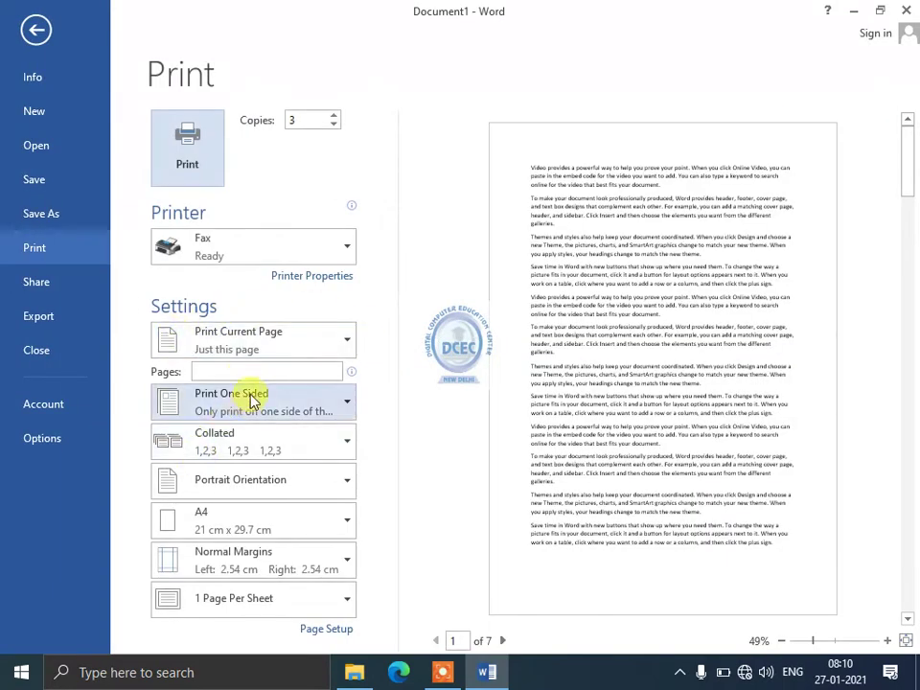
# Select the opening paragraphs, reopen Print with Ctrl+P, and view the range options including Print Selection.
pyautogui.click(257, 341)
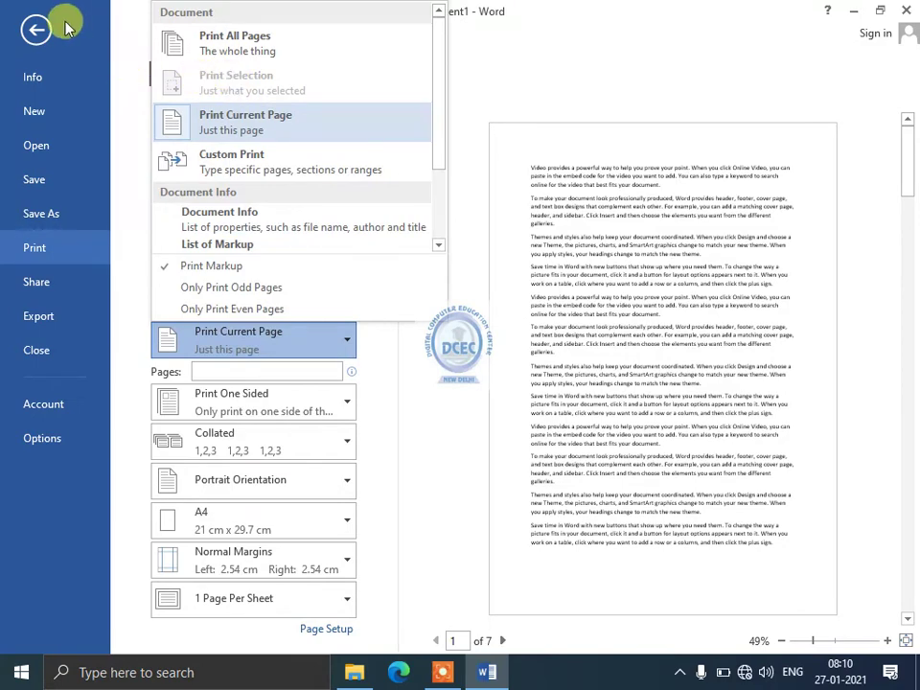
pyautogui.click(35, 29)
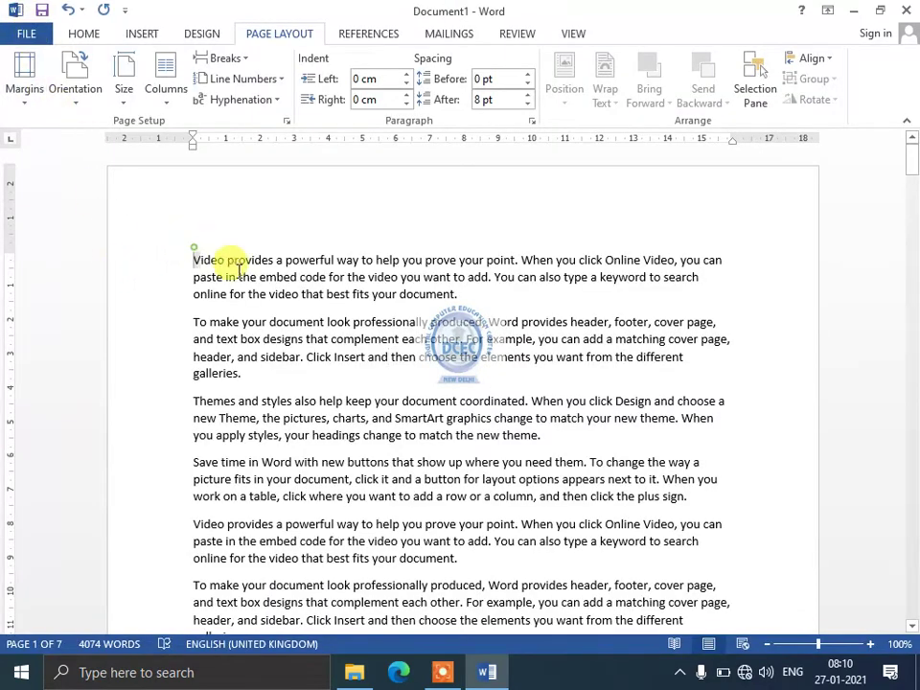
pyautogui.moveTo(194, 259); pyautogui.dragTo(675, 531)
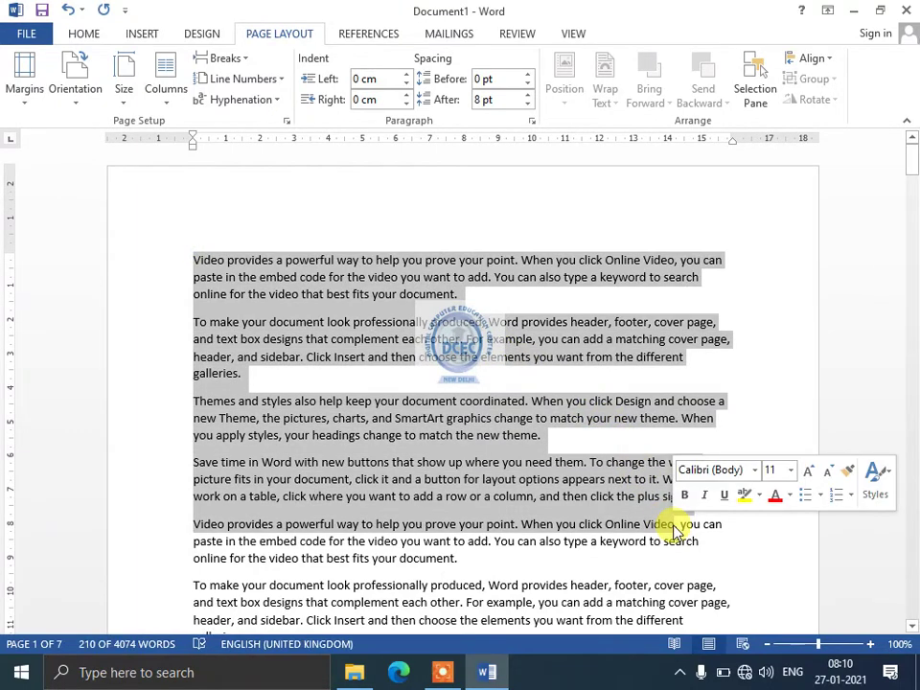
pyautogui.hotkey('ctrl', 'p')
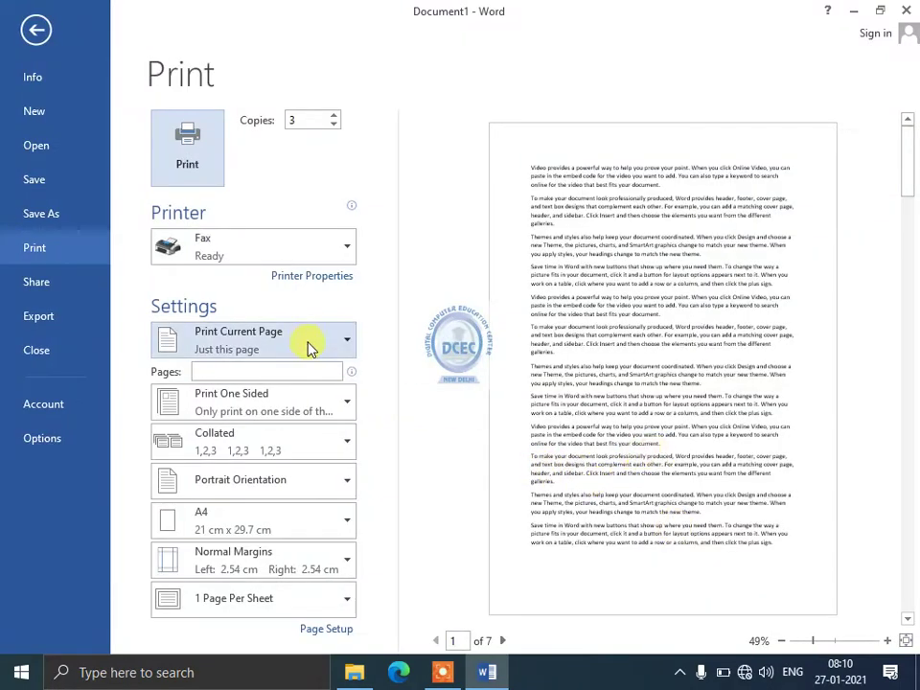
pyautogui.click(308, 349)
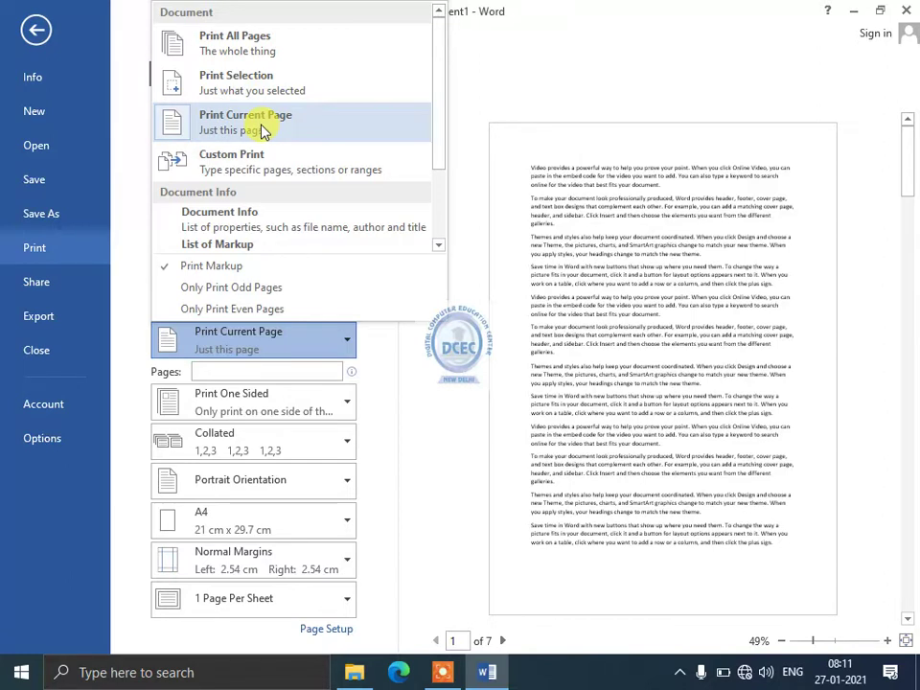
# Try custom page ranges such as 1,3,5,7 and 2,5,7, then clear the Pages box to print all pages.
pyautogui.click(213, 172)
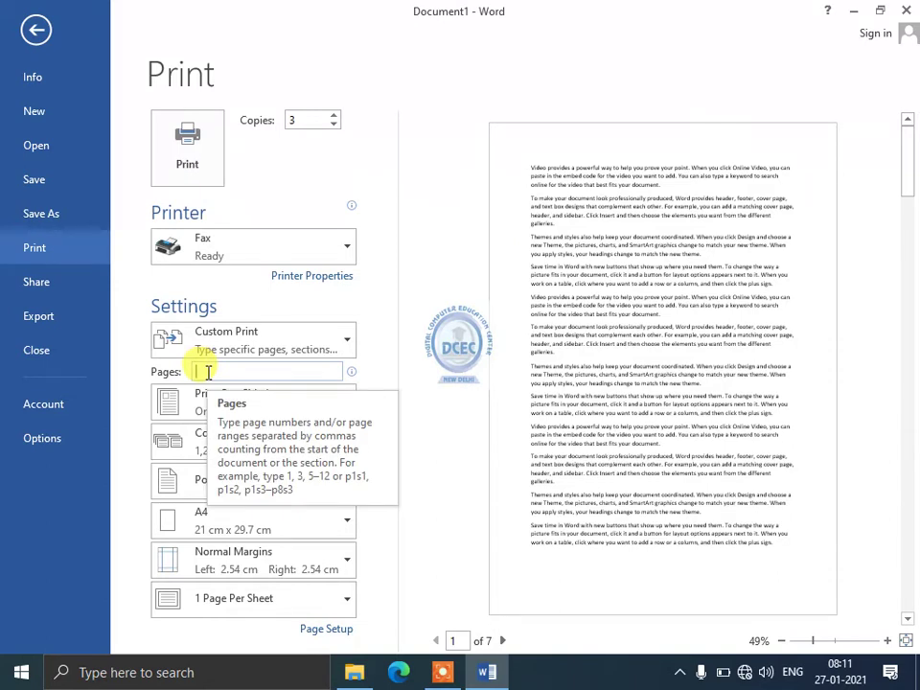
pyautogui.click(267, 371)
pyautogui.write('1,')
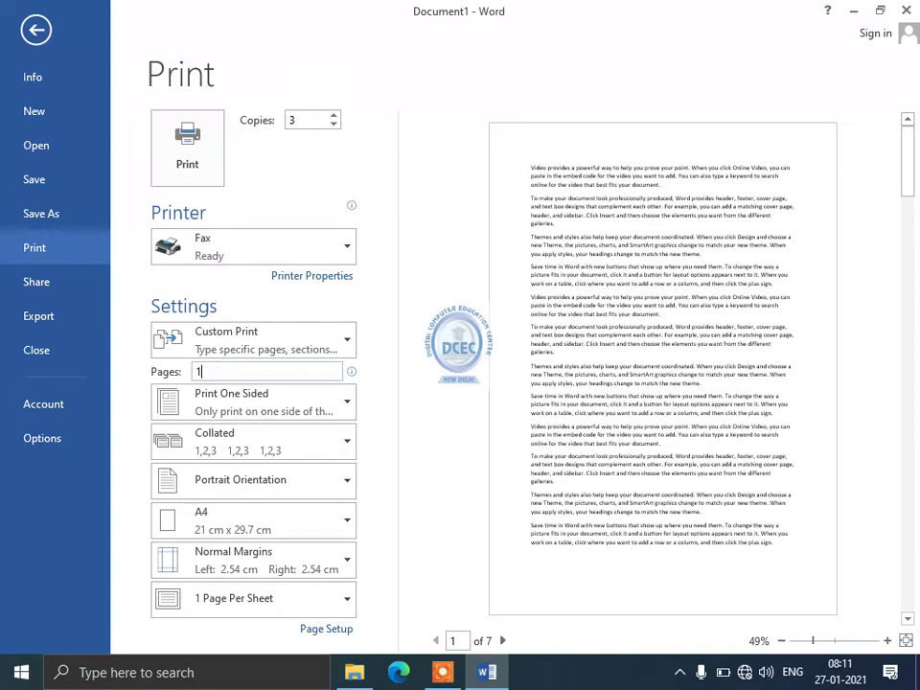
pyautogui.press('BackSpace')
pyautogui.write('2')
pyautogui.press('BackSpace')
pyautogui.press('BackSpace')
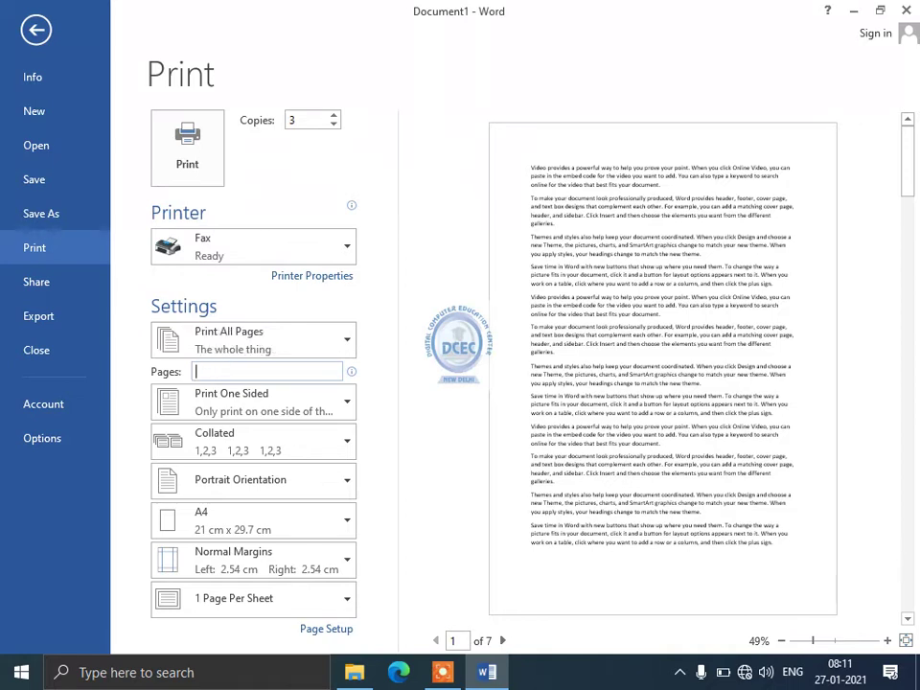
pyautogui.click(288, 402)
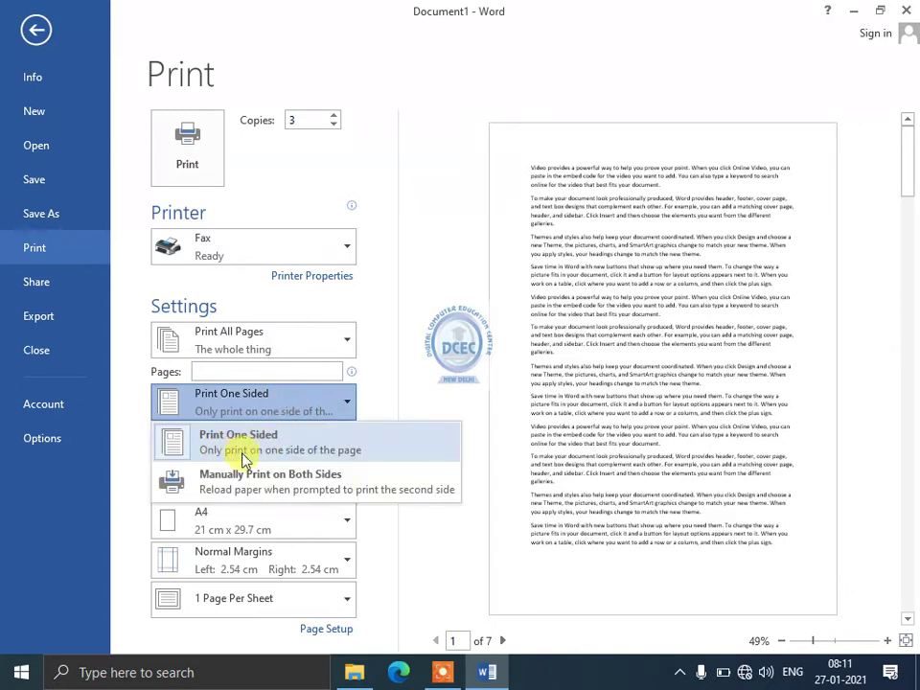
# Keep one-sided and collated printing unchanged and go back to the document.
pyautogui.click(447, 351)
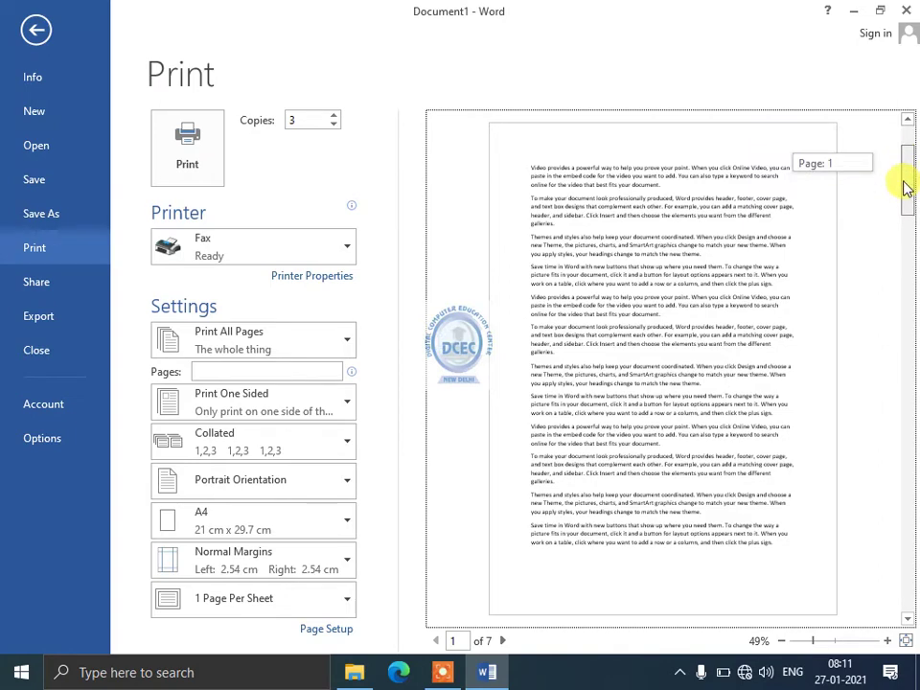
pyautogui.moveTo(909, 168); pyautogui.dragTo(907, 232)
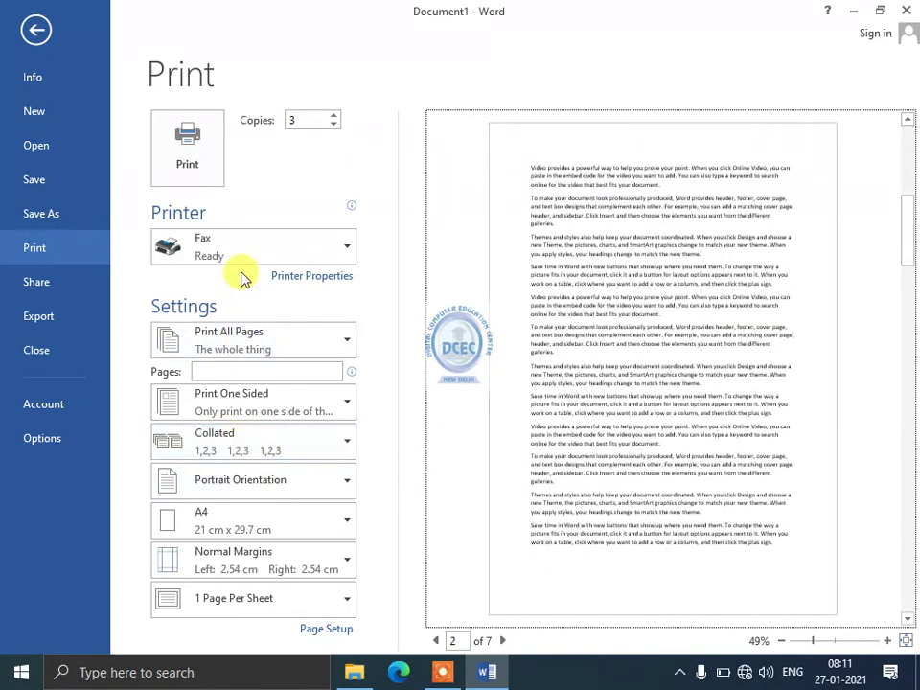
pyautogui.click(235, 444)
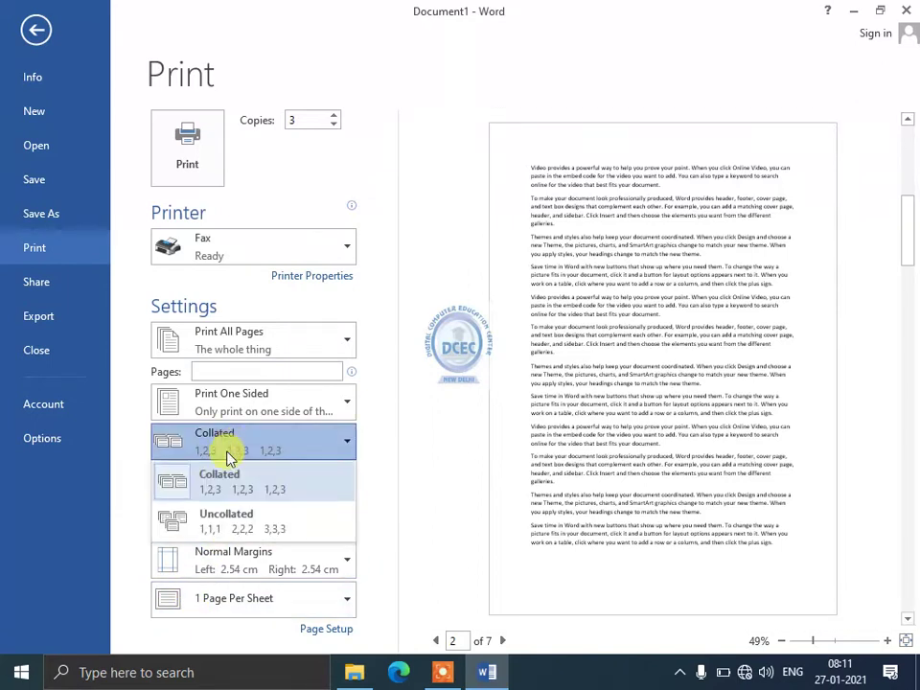
pyautogui.click(372, 373)
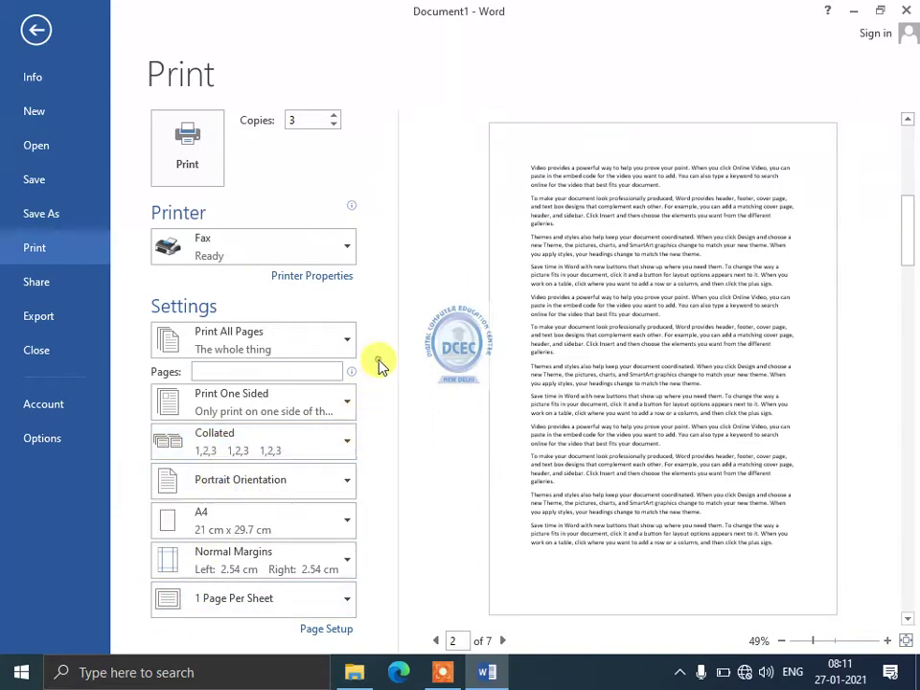
pyautogui.click(37, 30)
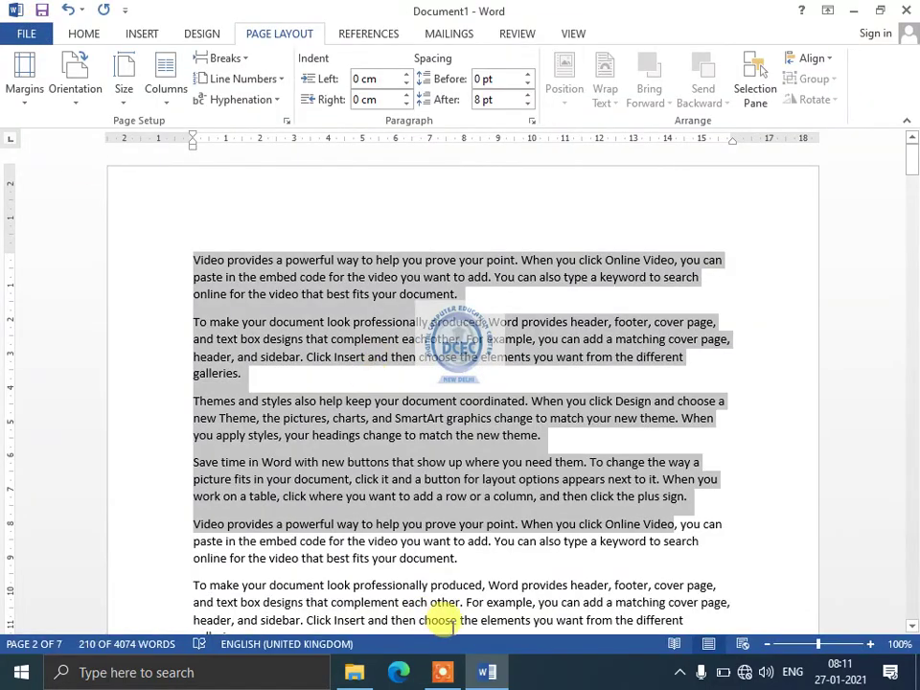
# Deselect the text, open Print with Ctrl+P, and return to the editing view.
pyautogui.click(300, 557)
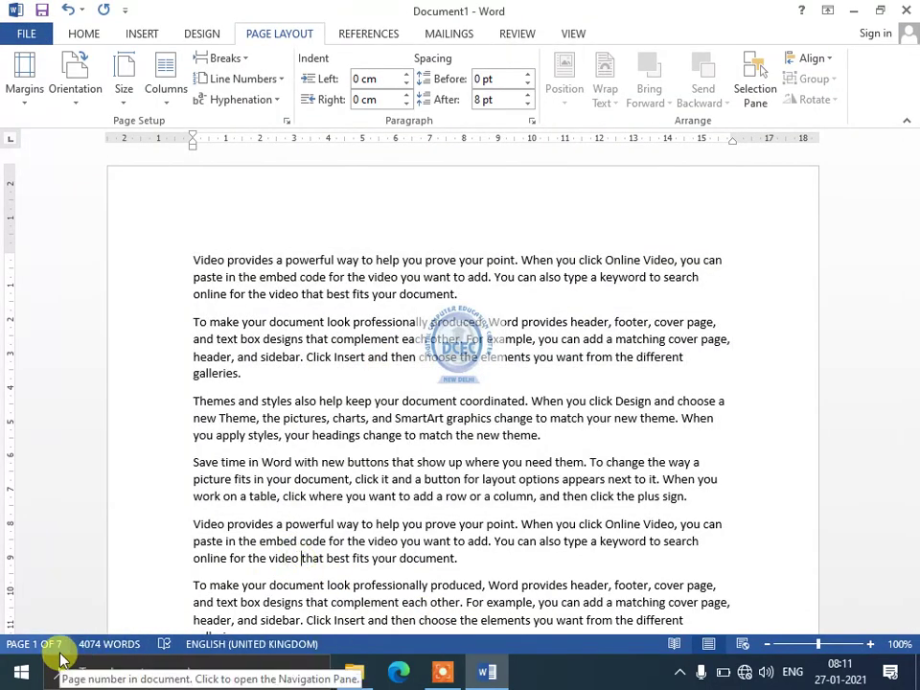
pyautogui.hotkey('ctrl', 'p')
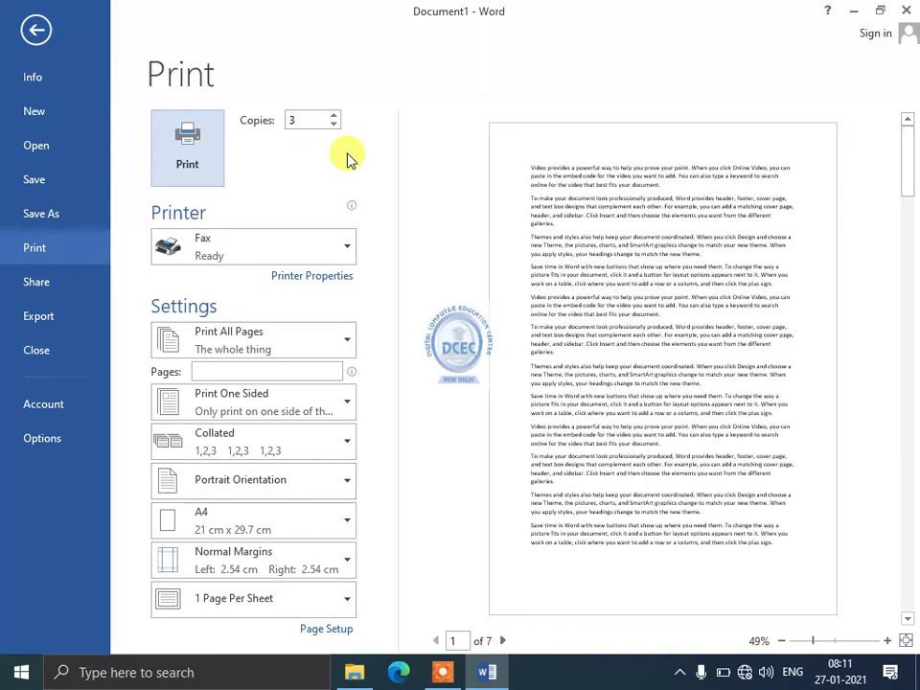
pyautogui.click(35, 30)
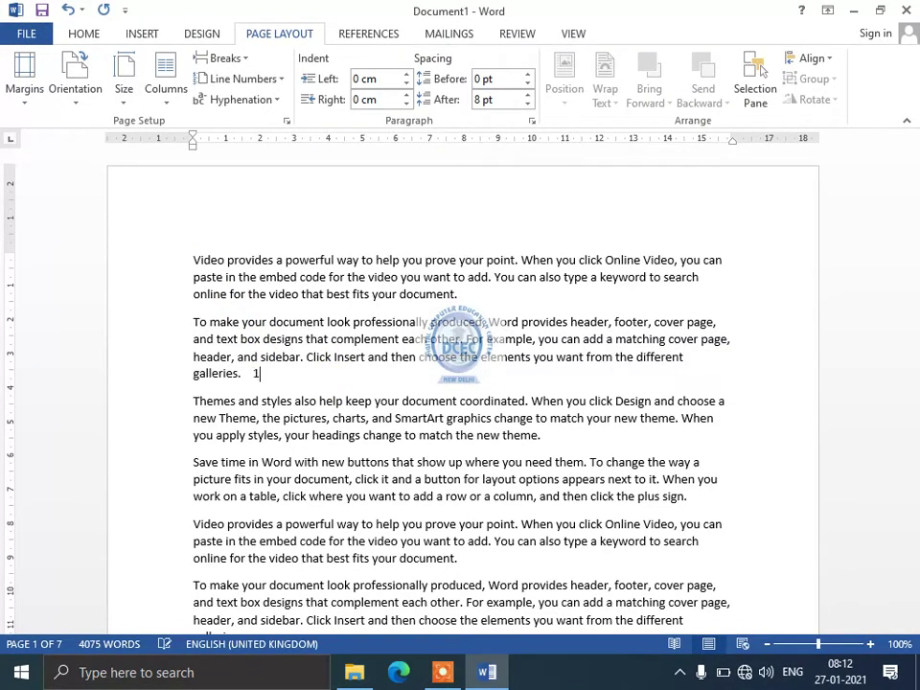
# Insert the digits 2 through 8 between the letters of the word 'Themes'.
pyautogui.press('Right')
pyautogui.press('2')
pyautogui.press('Right')
pyautogui.press('3')
pyautogui.press('Right')
pyautogui.press('4')
pyautogui.press('Right')
pyautogui.press('5')
pyautogui.press('Right')
pyautogui.press('6')
pyautogui.press('Right')
pyautogui.press('7')
pyautogui.press('Right')
pyautogui.press('8')
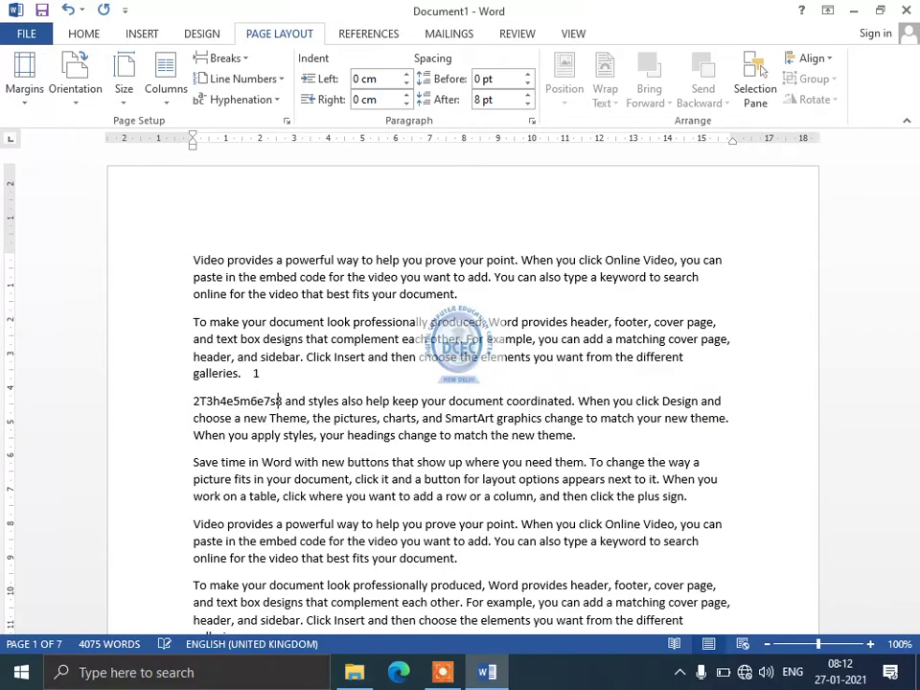
# Remove the stray space and trailing 's8', moving 'and styles' onto a new paragraph.
pyautogui.press('BackSpace')
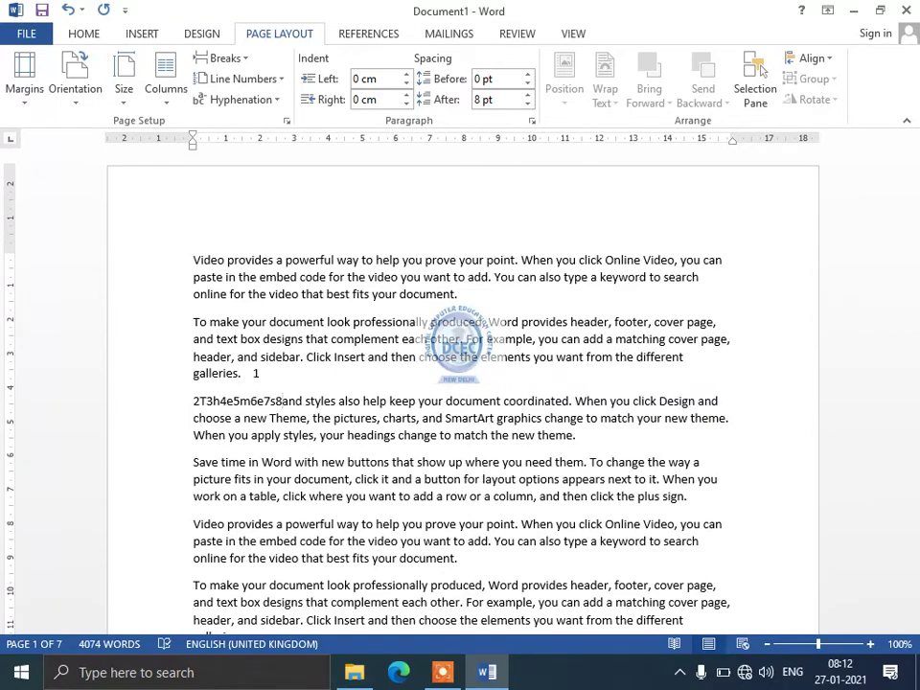
pyautogui.click(276, 401)
pyautogui.press('BackSpace')
pyautogui.press('BackSpace')
pyautogui.press('Return')
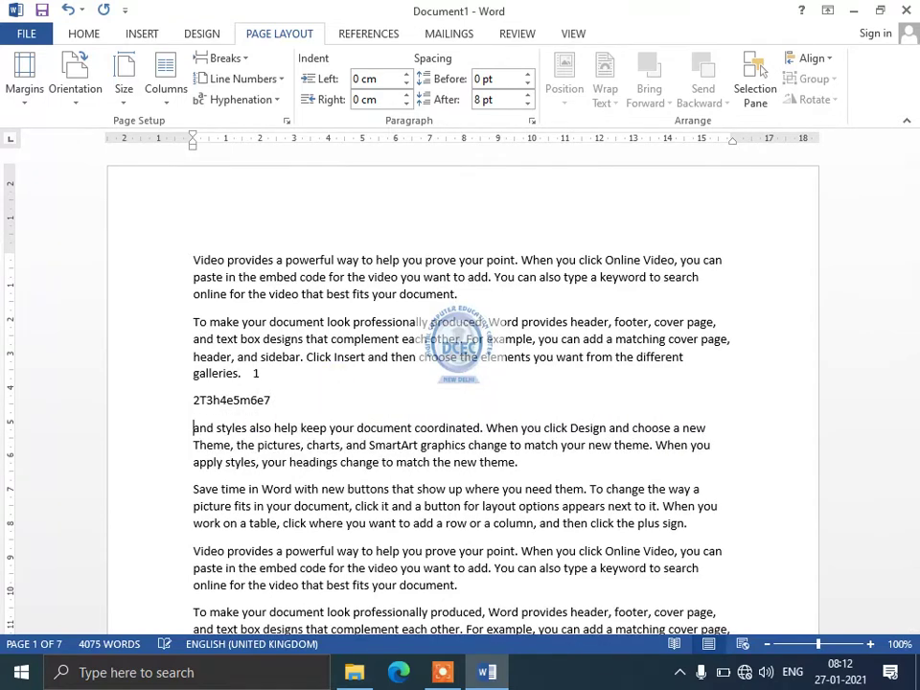
# Replace the line 2T3h4e5m6e7 with the number sequence 1234567 and select it.
pyautogui.moveTo(274, 401); pyautogui.dragTo(171, 402)
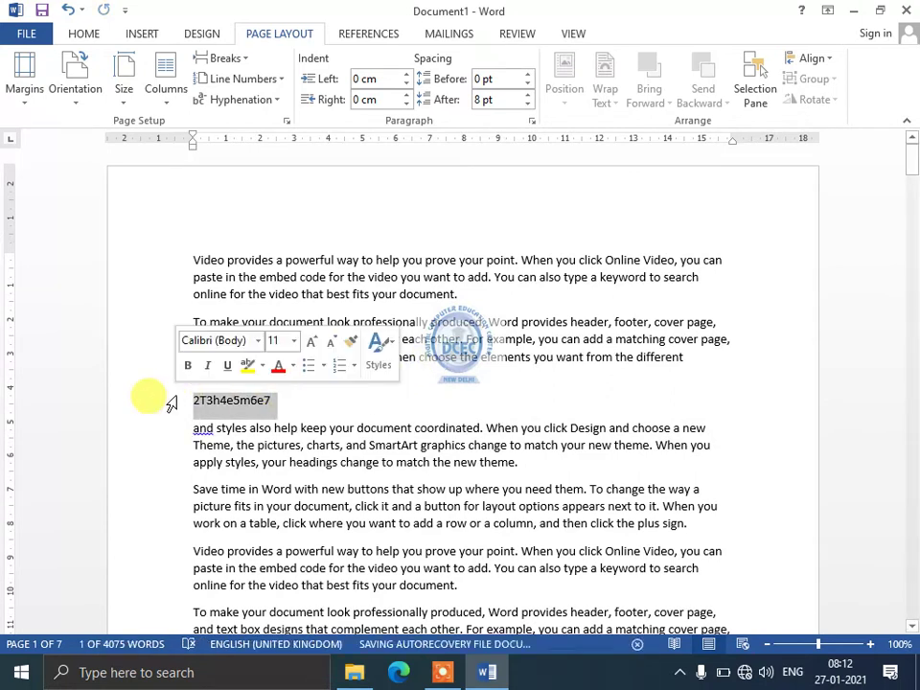
pyautogui.write('123')
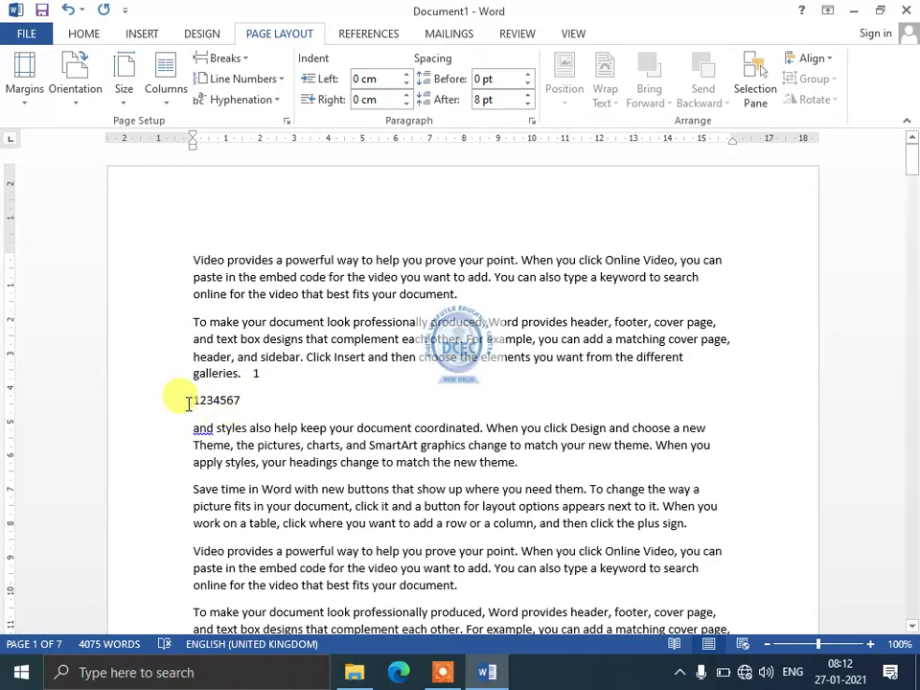
pyautogui.moveTo(194, 399)
pyautogui.mouseDown()
pyautogui.moveTo(239, 400)
pyautogui.moveTo(206, 399)
pyautogui.mouseUp()
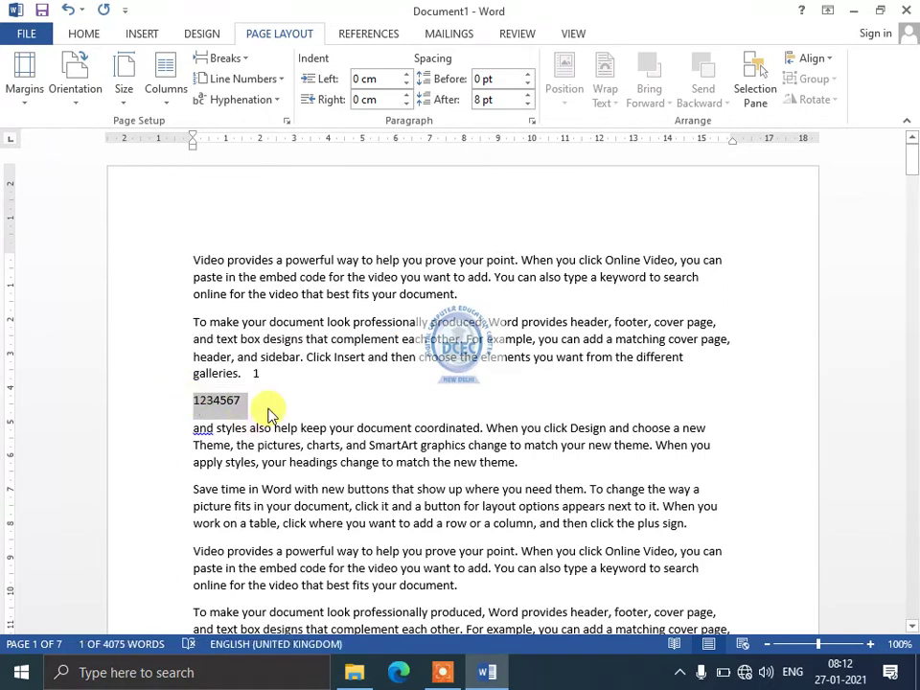
# Paste 1234567 after the galleries paragraph three times, then delete the stray copy.
pyautogui.click(261, 374)
pyautogui.hotkey('ctrl', 'v')
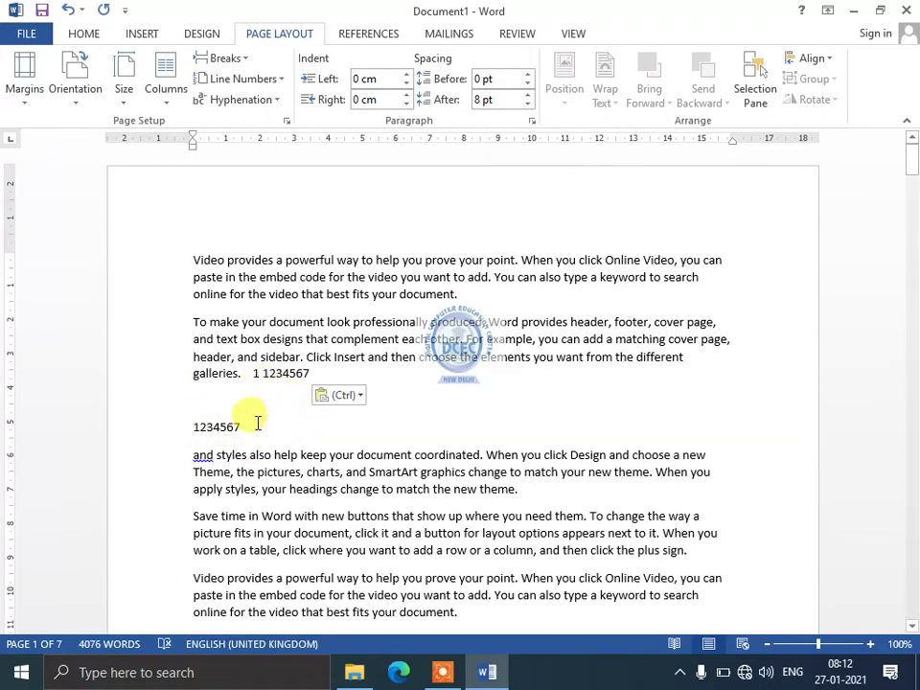
pyautogui.write('1234567')
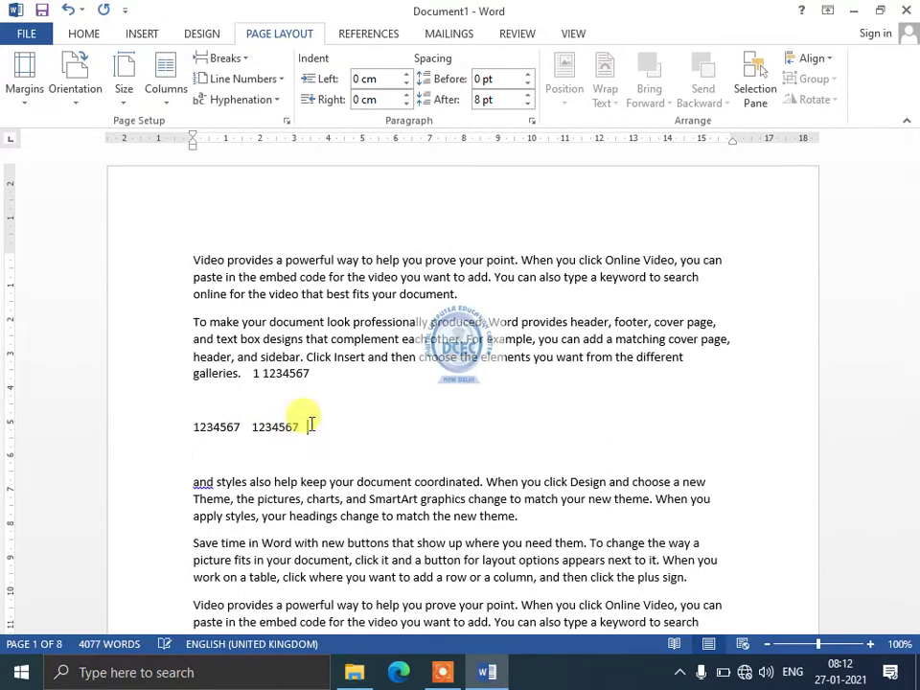
pyautogui.write('1234567')
pyautogui.doubleClick(272, 373)
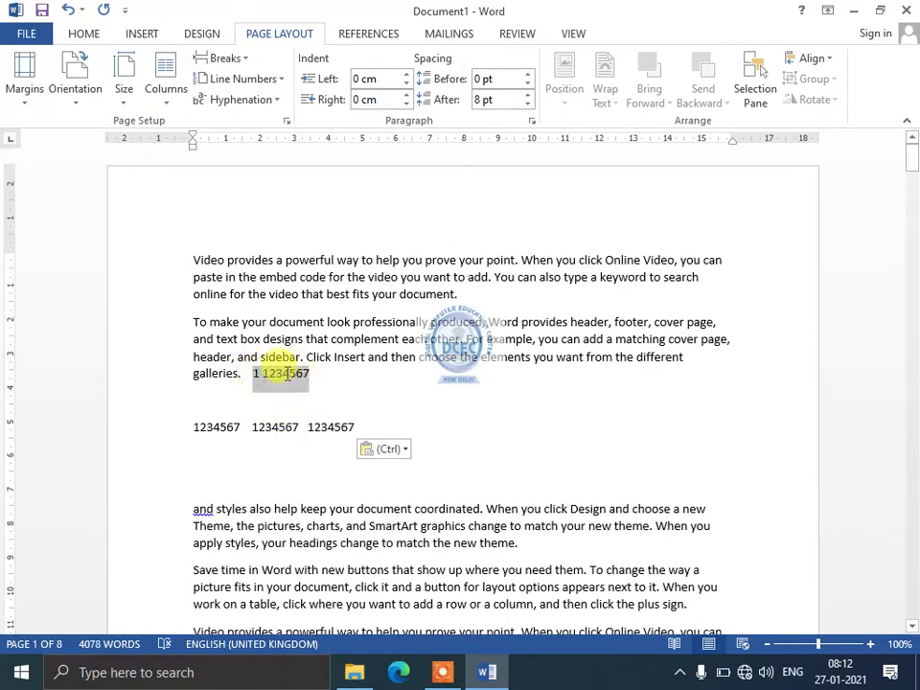
pyautogui.press('Delete')
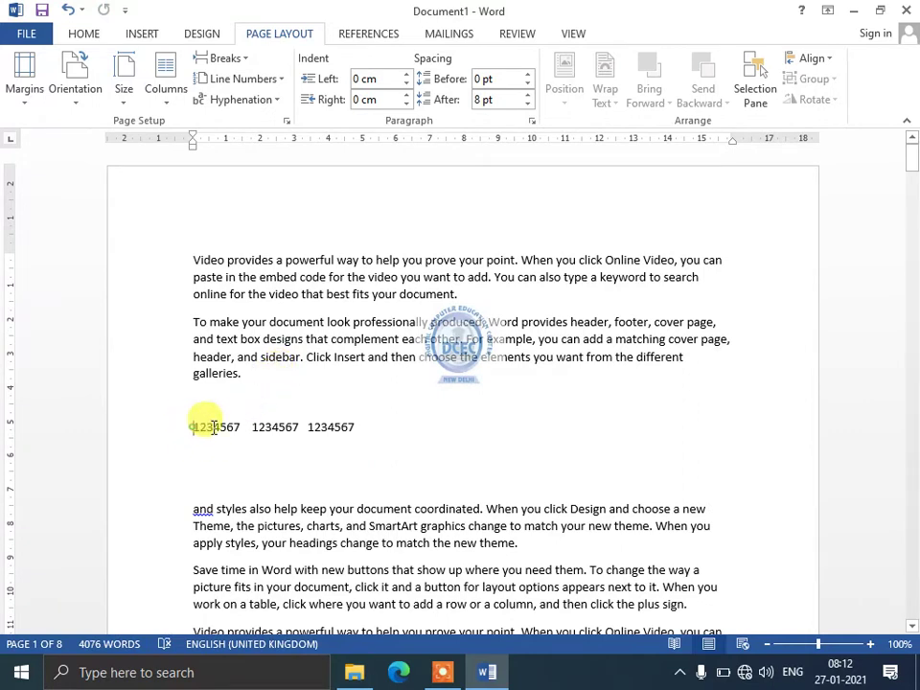
pyautogui.moveTo(197, 427); pyautogui.dragTo(306, 426)
pyautogui.click(312, 426)
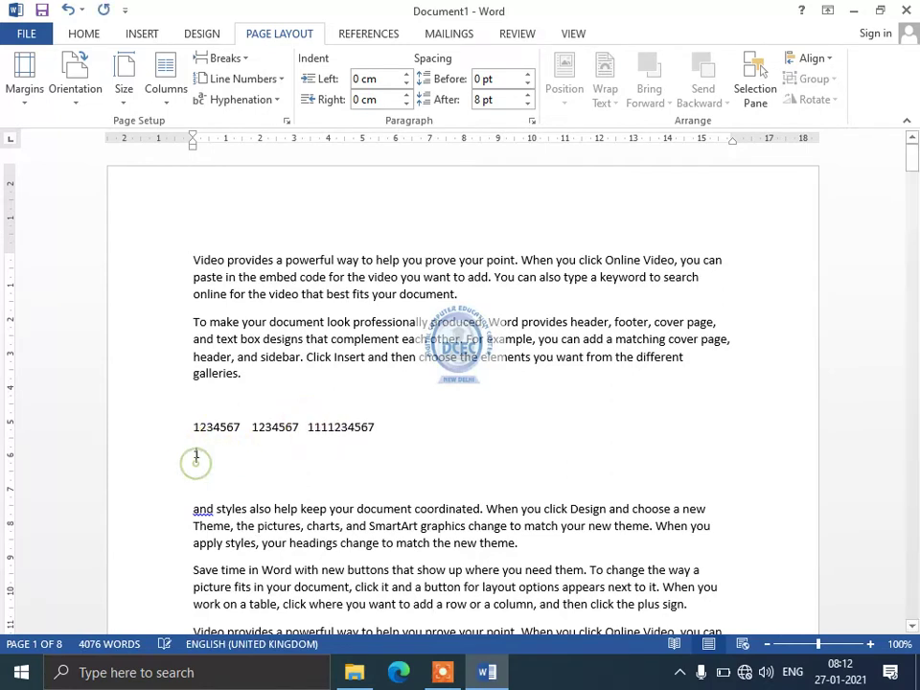
pyautogui.write('11  222 333 444 555 666 777')
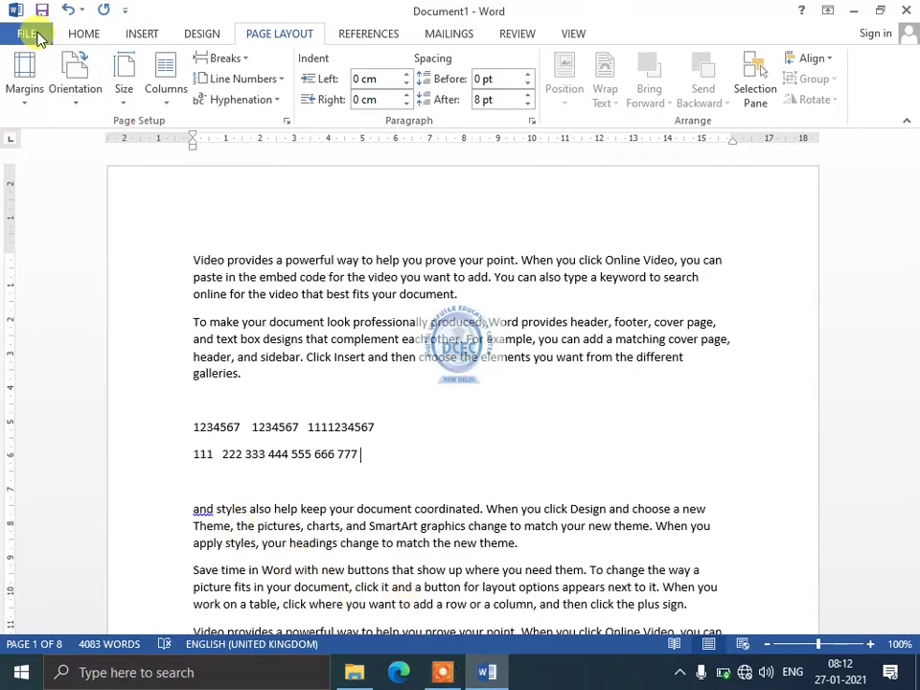
pyautogui.click(31, 35)
pyautogui.click(34, 247)
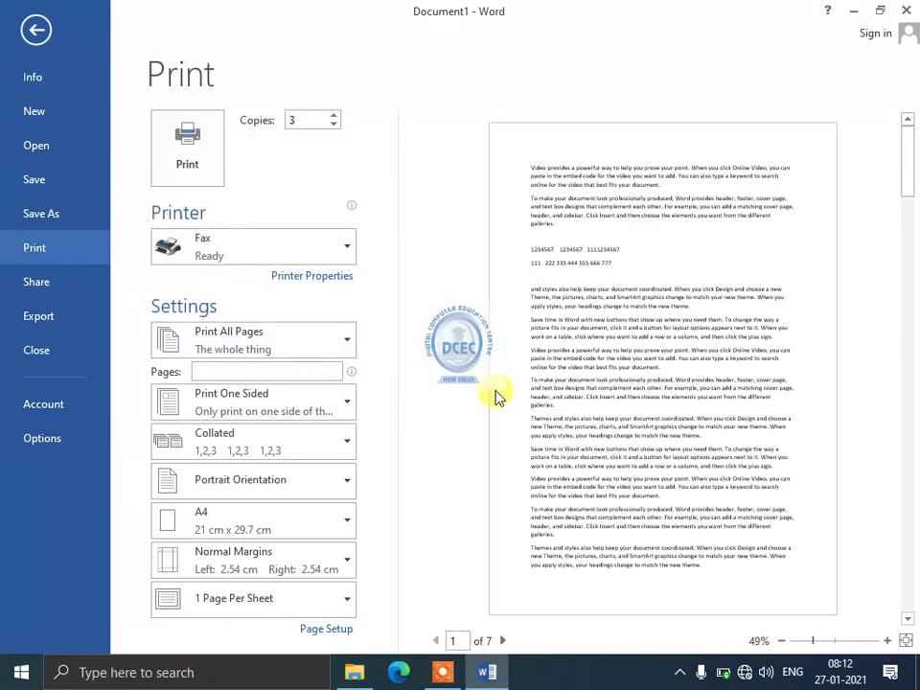
pyautogui.click(242, 451)
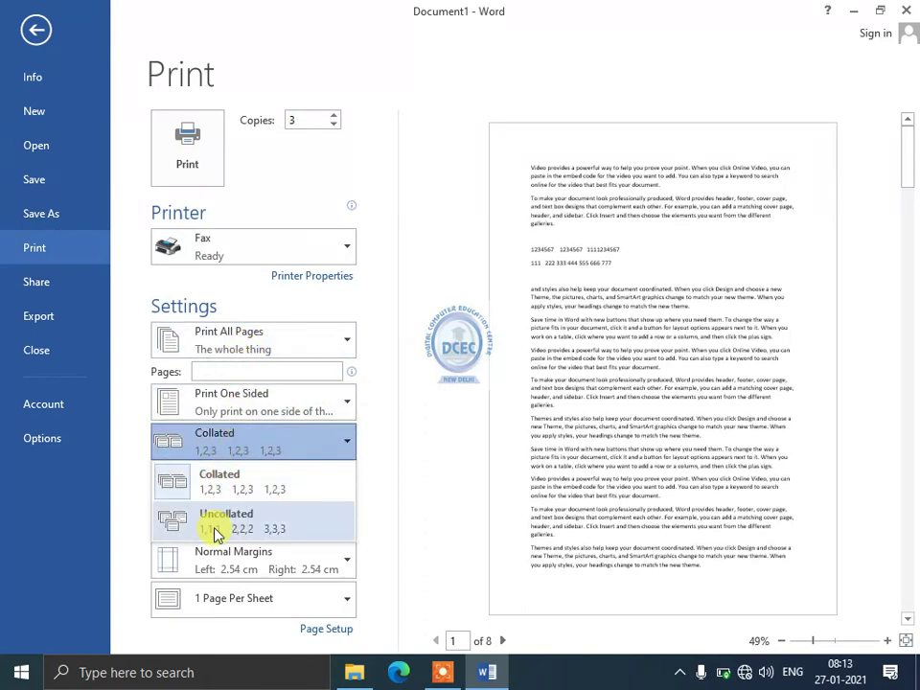
pyautogui.click(300, 264)
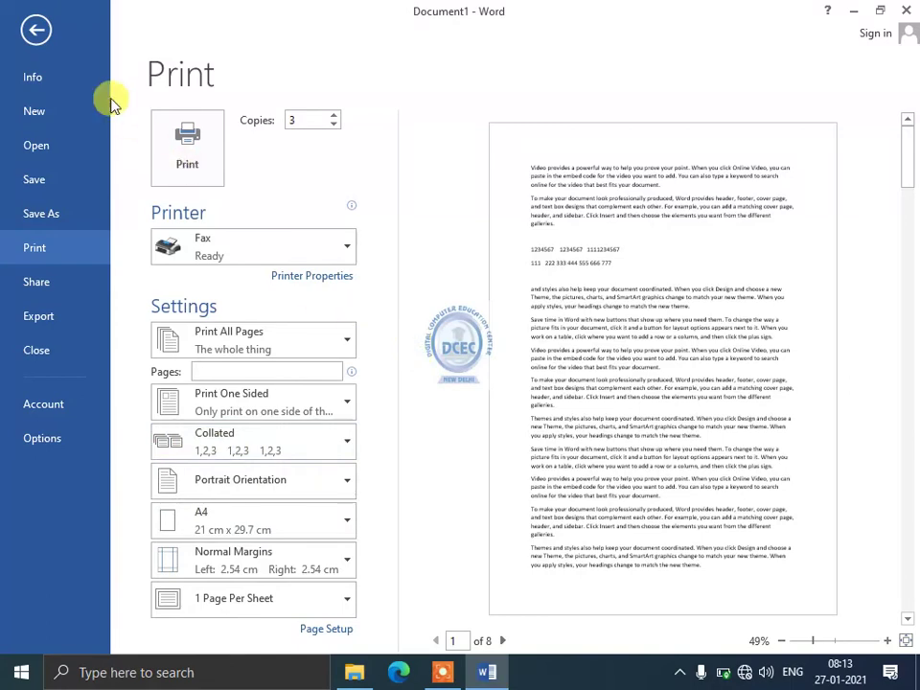
pyautogui.click(39, 40)
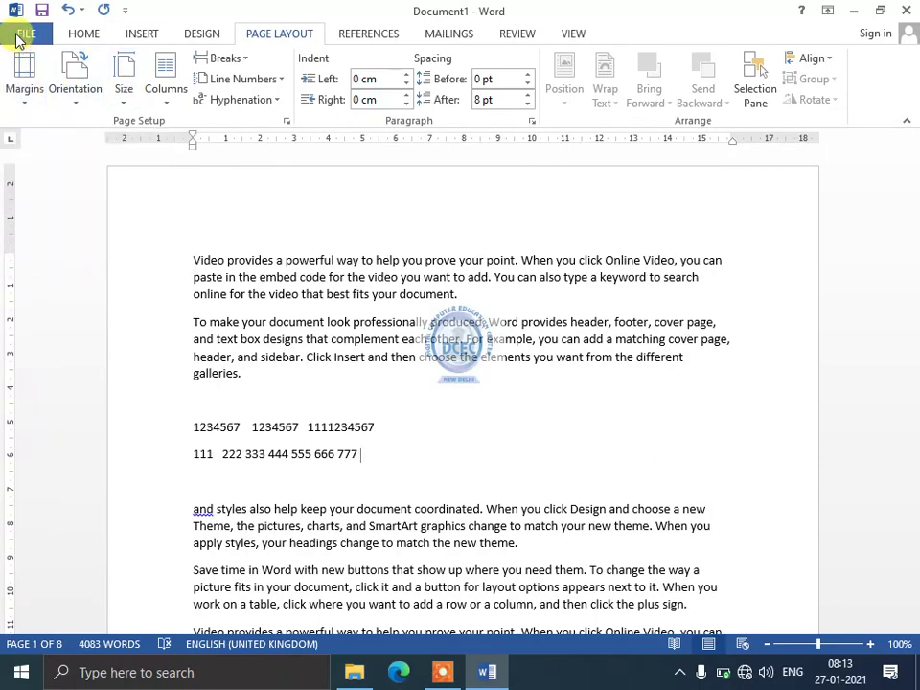
pyautogui.click(19, 33)
pyautogui.click(55, 255)
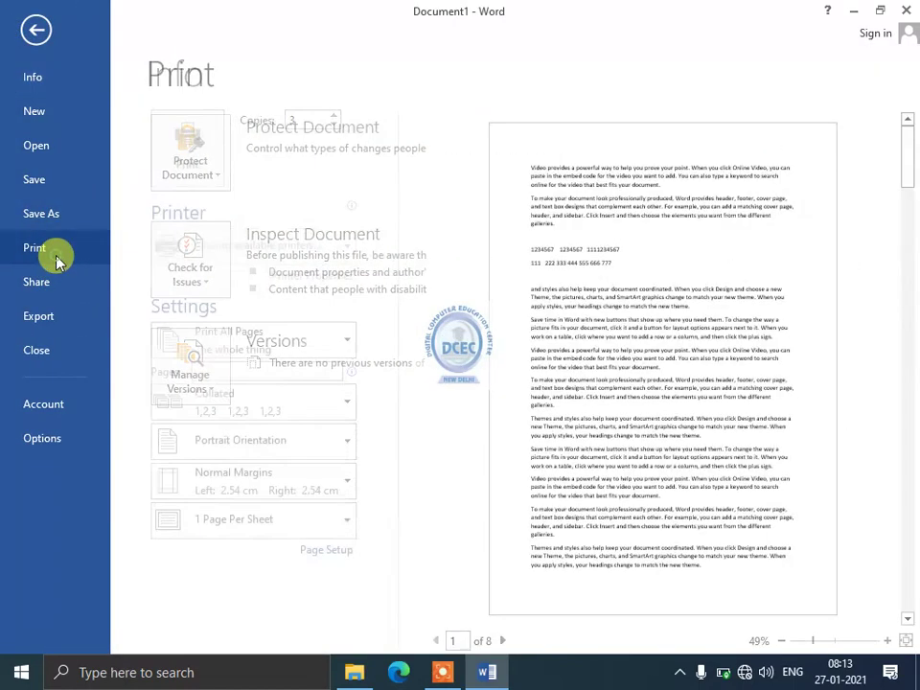
pyautogui.click(907, 184)
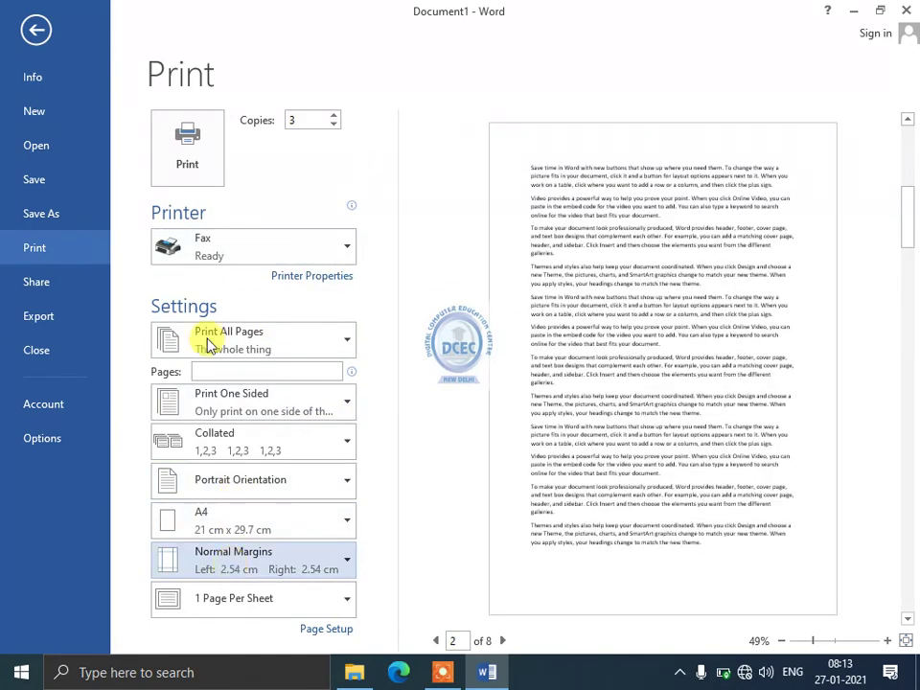
pyautogui.click(33, 29)
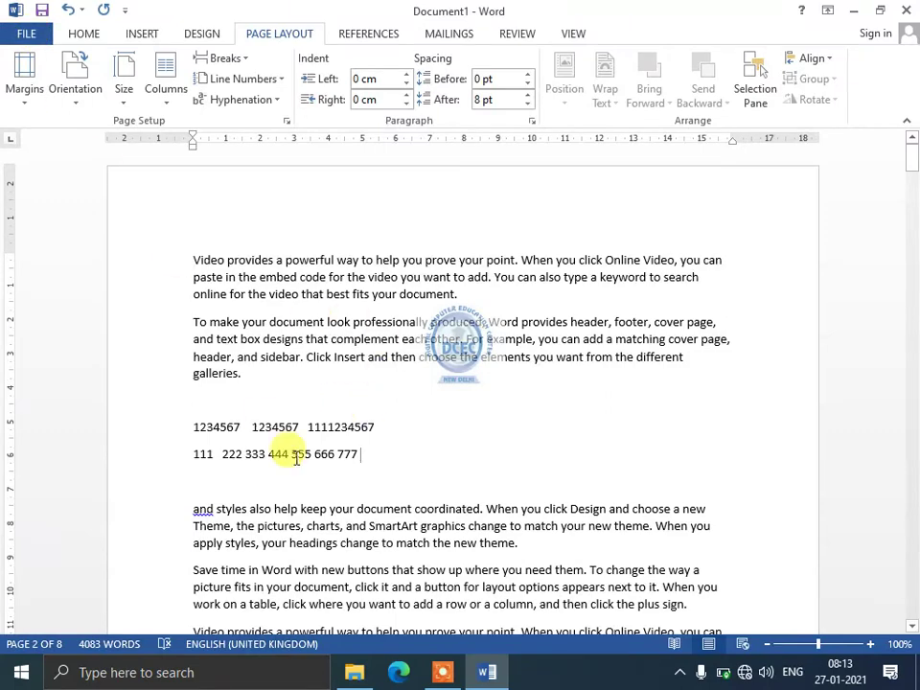
pyautogui.click(167, 87)
pyautogui.click(169, 174)
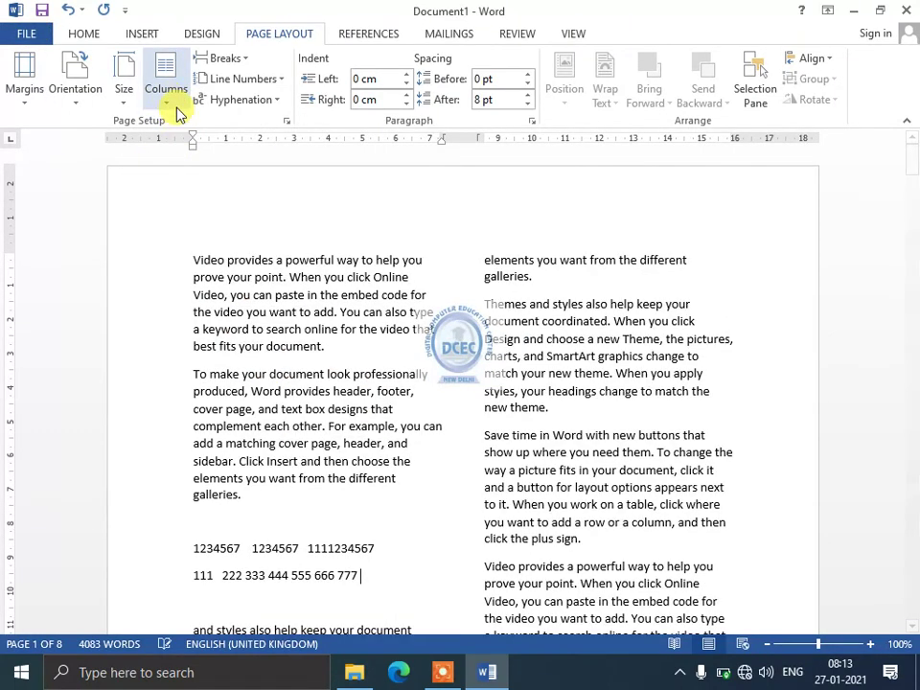
pyautogui.click(165, 91)
pyautogui.click(169, 220)
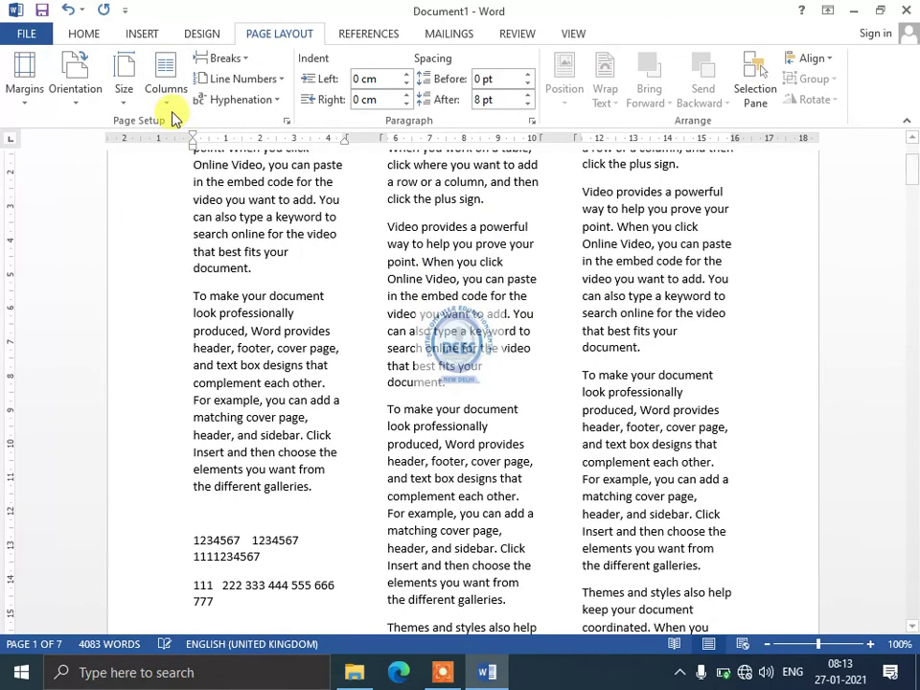
pyautogui.click(167, 92)
pyautogui.click(168, 129)
pyautogui.click(169, 101)
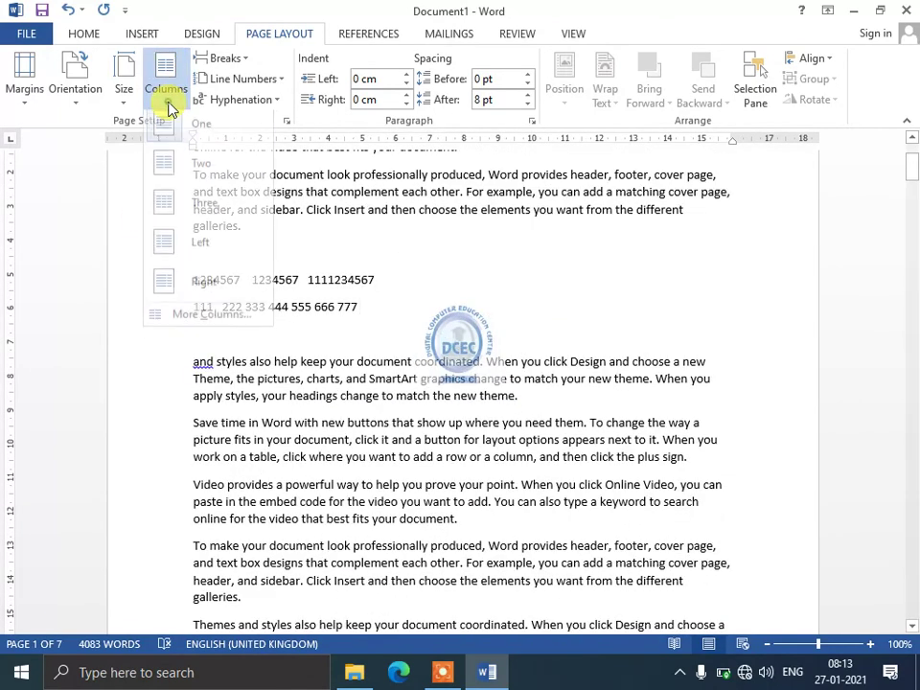
pyautogui.click(165, 170)
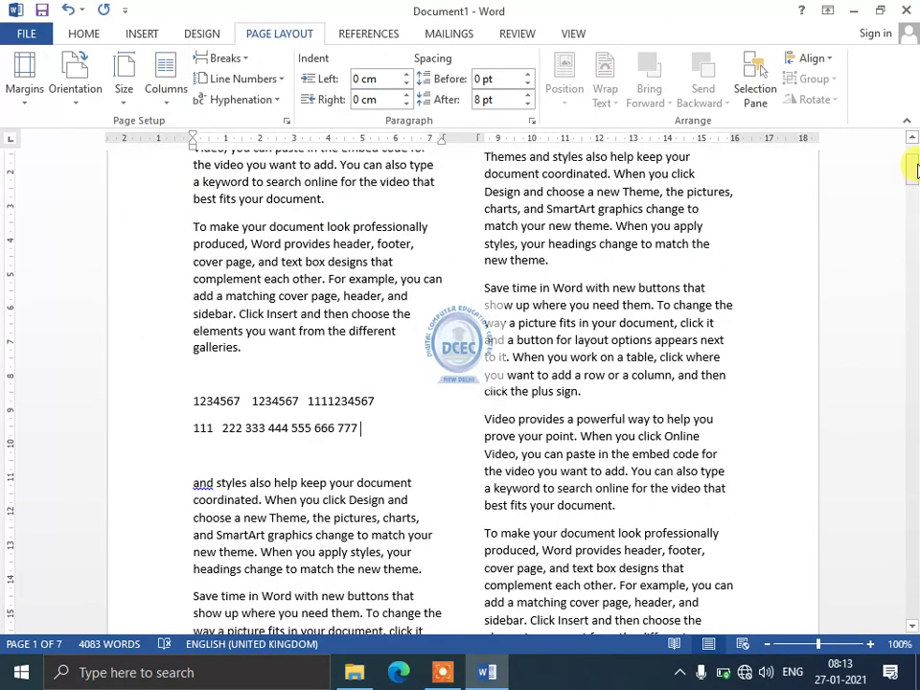
pyautogui.moveTo(911, 169); pyautogui.dragTo(911, 151)
pyautogui.click(166, 94)
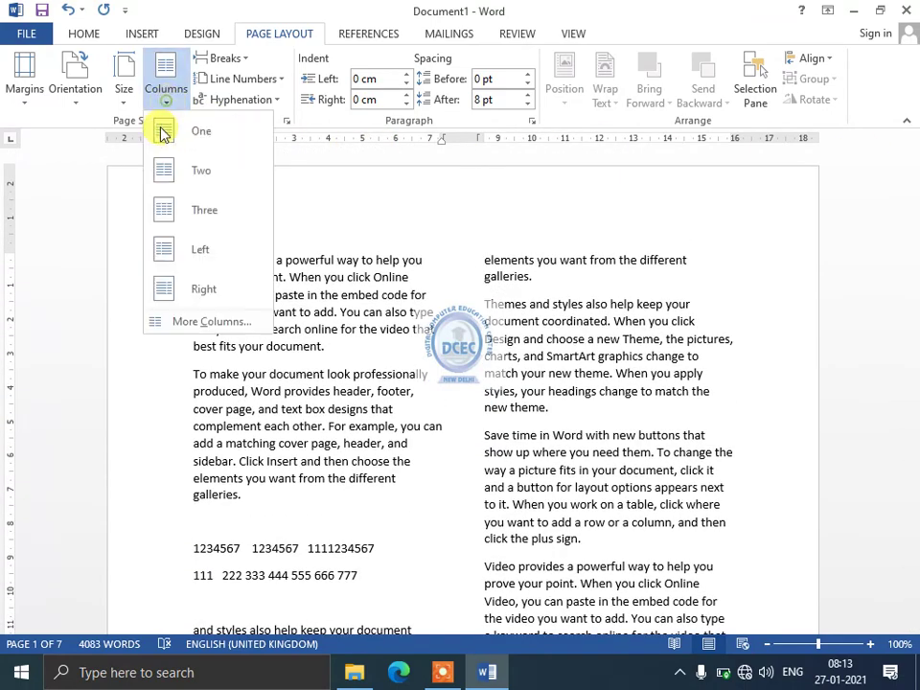
pyautogui.click(169, 209)
pyautogui.click(164, 96)
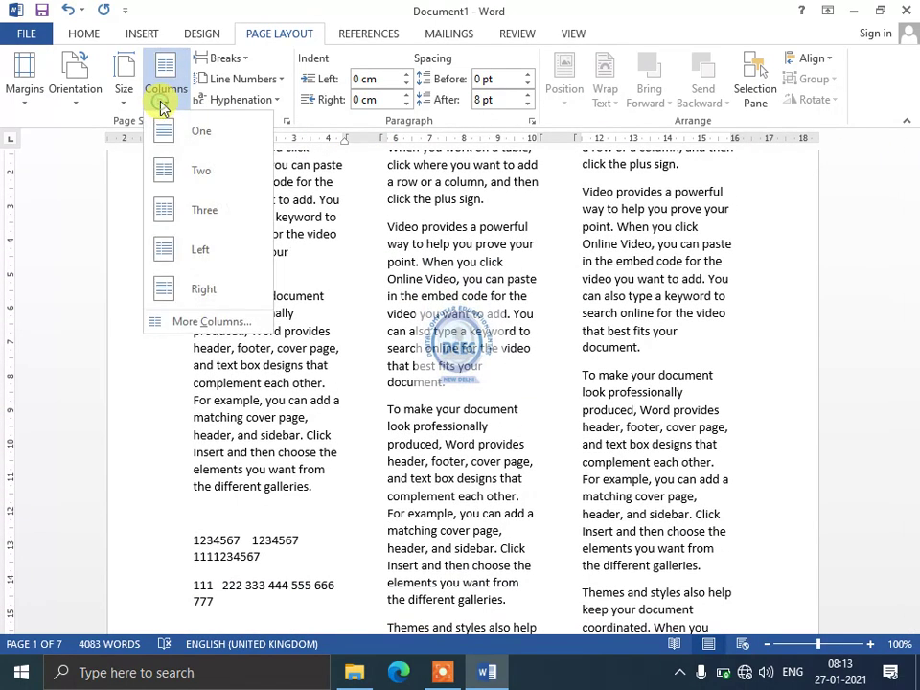
pyautogui.click(165, 249)
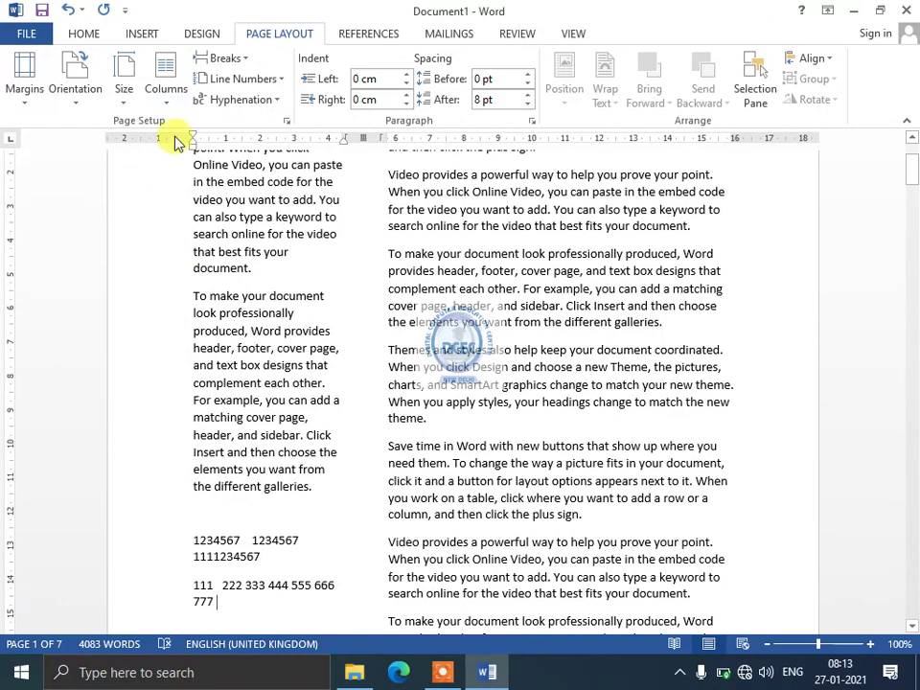
pyautogui.click(164, 96)
pyautogui.click(159, 292)
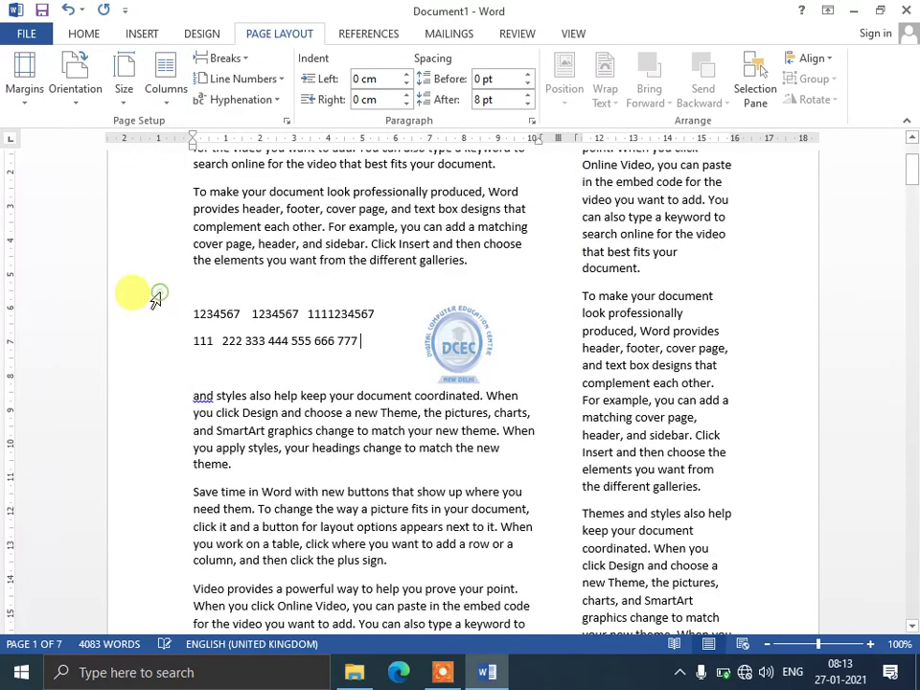
pyautogui.click(166, 95)
pyautogui.click(164, 128)
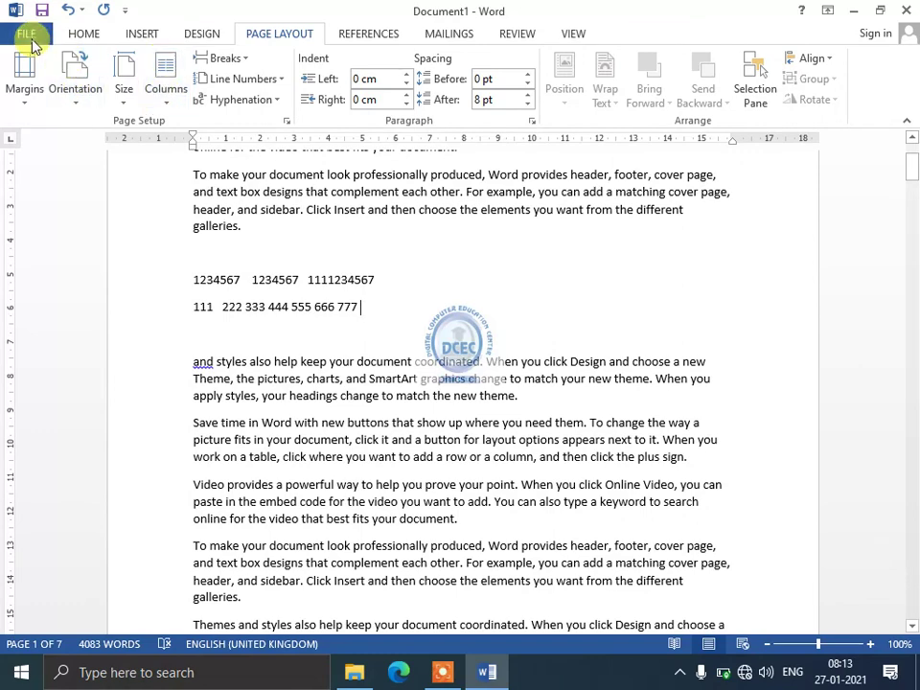
pyautogui.click(31, 38)
pyautogui.click(27, 53)
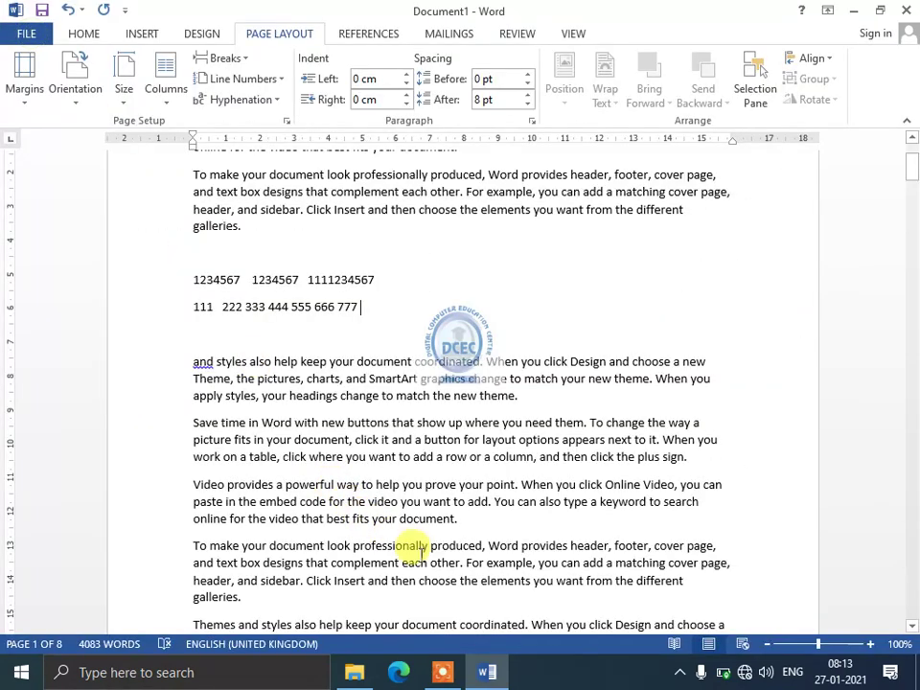
pyautogui.click(443, 675)
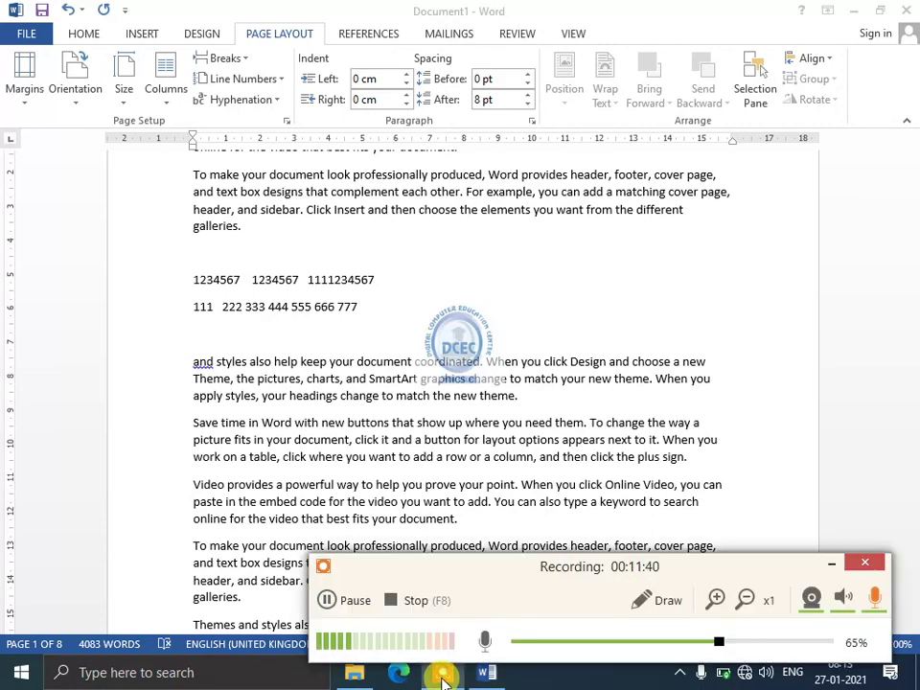